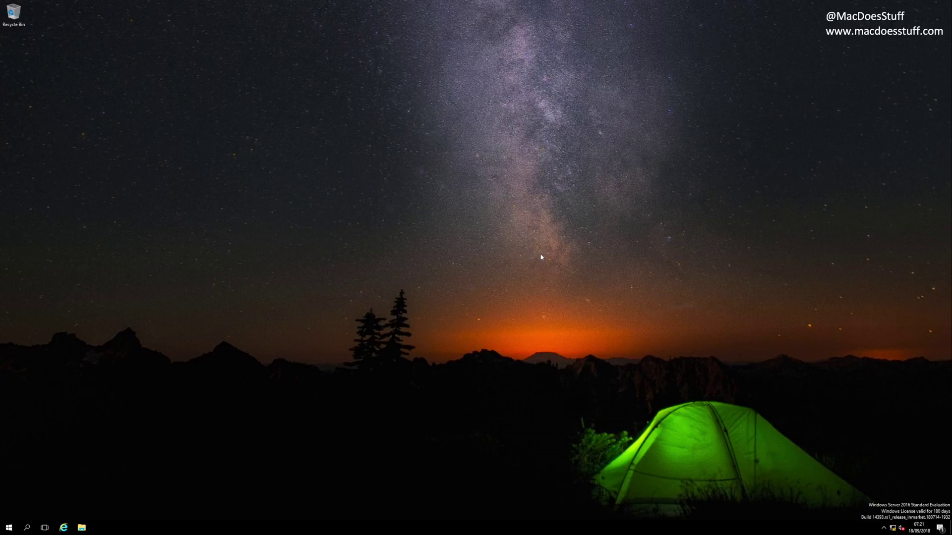
# Step: Launch Active Directory Users and Computers, then center, enlarge it, and widen its tree pane
pyautogui.press('super')
pyautogui.write('run')
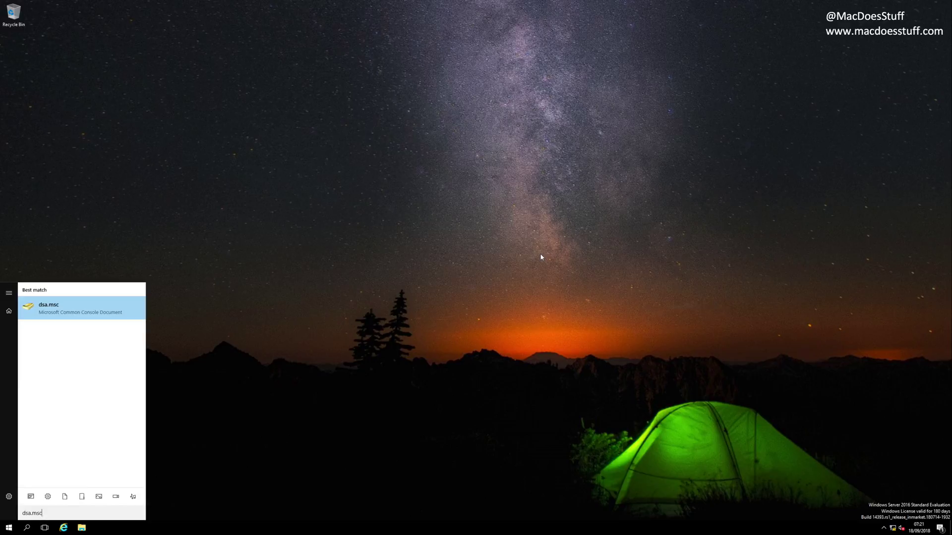
pyautogui.press('Return')
pyautogui.moveTo(254, 42); pyautogui.dragTo(592, 131)
pyautogui.moveTo(653, 319); pyautogui.dragTo(757, 377)
pyautogui.moveTo(449, 233); pyautogui.dragTo(489, 229)
# Step: Expand the Corp OU and select its Servers unit to list the SFB computer account
pyautogui.click(403, 198)
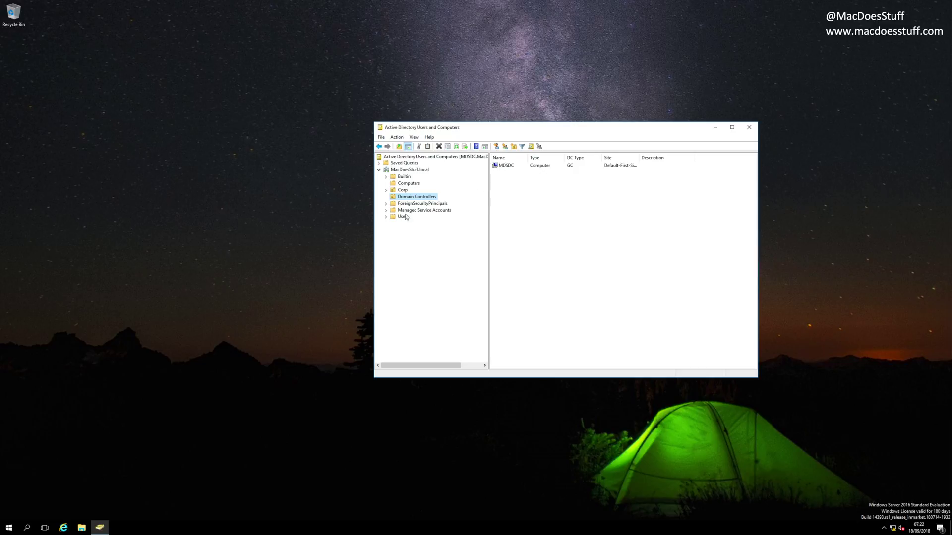
pyautogui.click(391, 192)
pyautogui.click(386, 191)
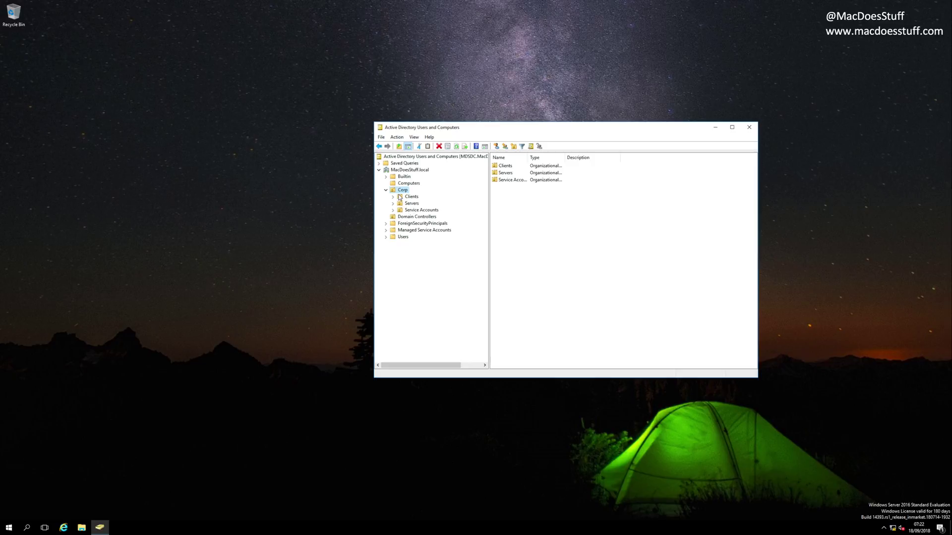
pyautogui.click(409, 197)
pyautogui.click(411, 203)
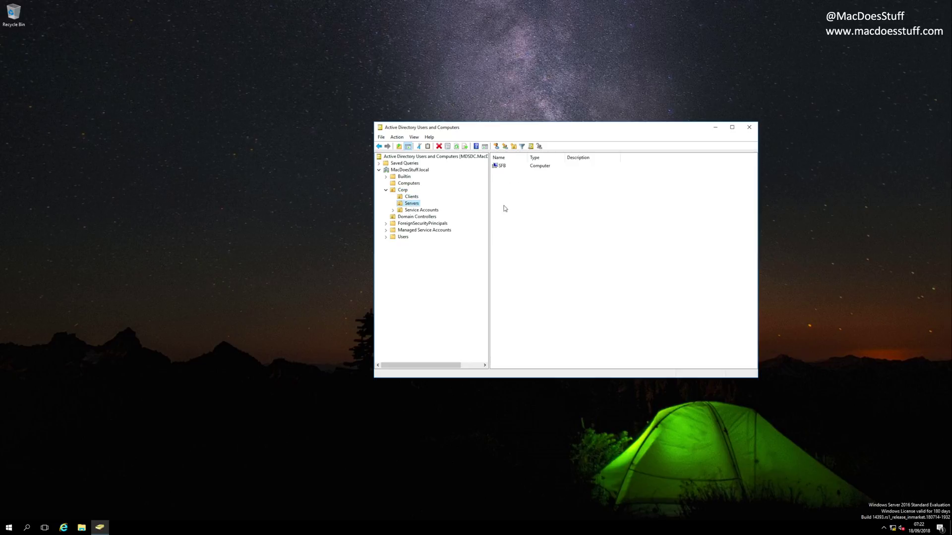
pyautogui.click(506, 200)
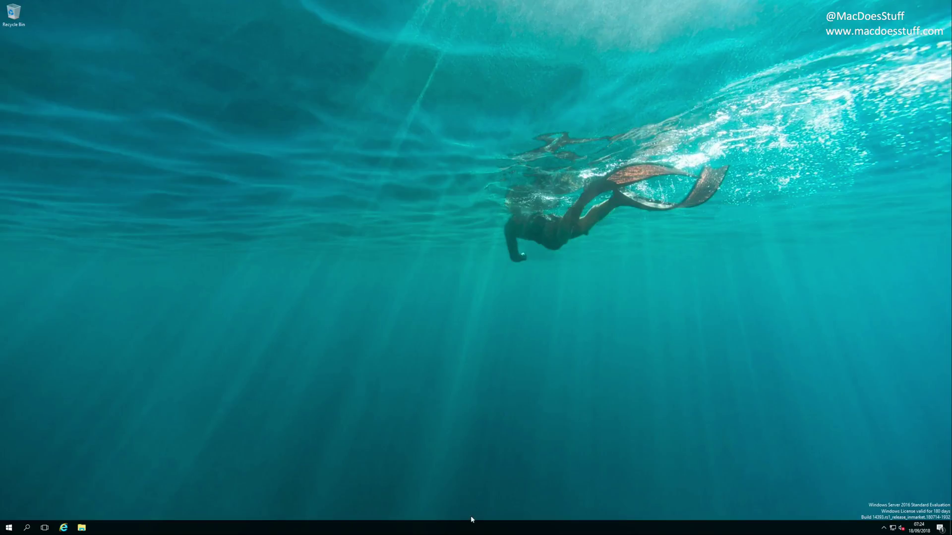
# Step: Start Task Manager, expand it to full details, and view the CPU and Memory performance graphs
pyautogui.rightClick(473, 534)
pyautogui.click(504, 493)
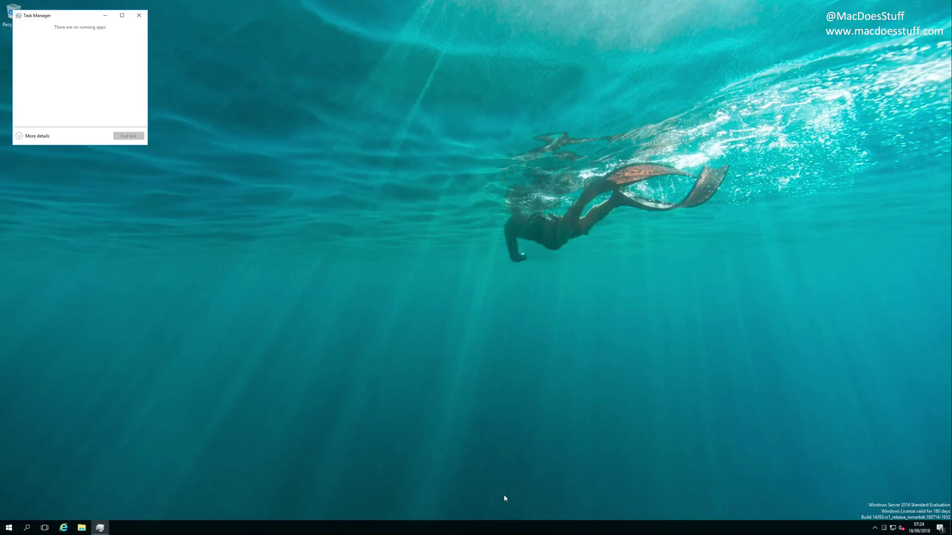
pyautogui.moveTo(86, 16); pyautogui.dragTo(535, 92)
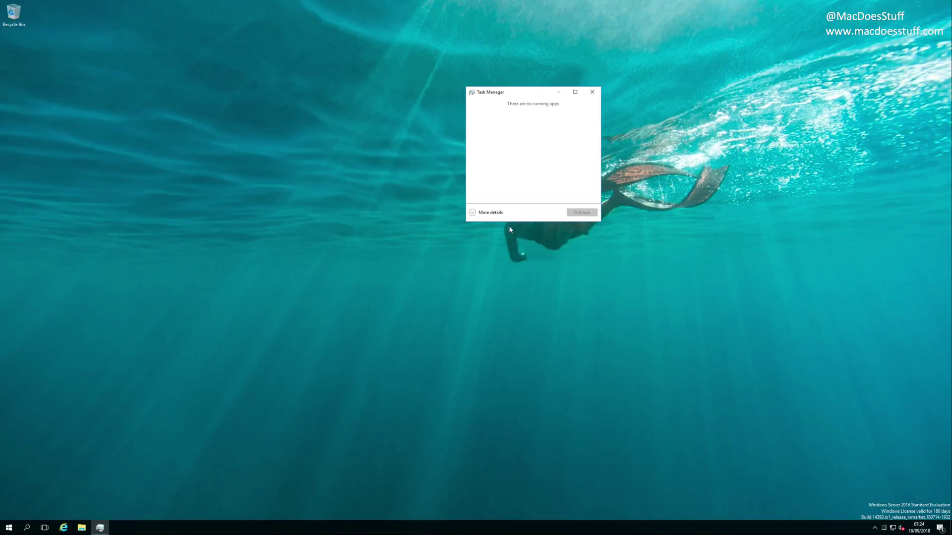
pyautogui.click(488, 212)
pyautogui.click(504, 110)
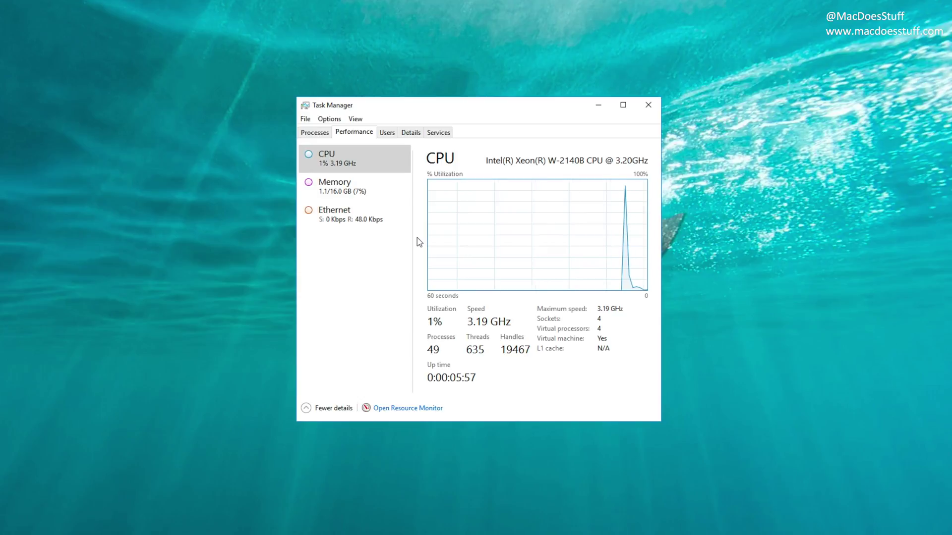
pyautogui.click(386, 203)
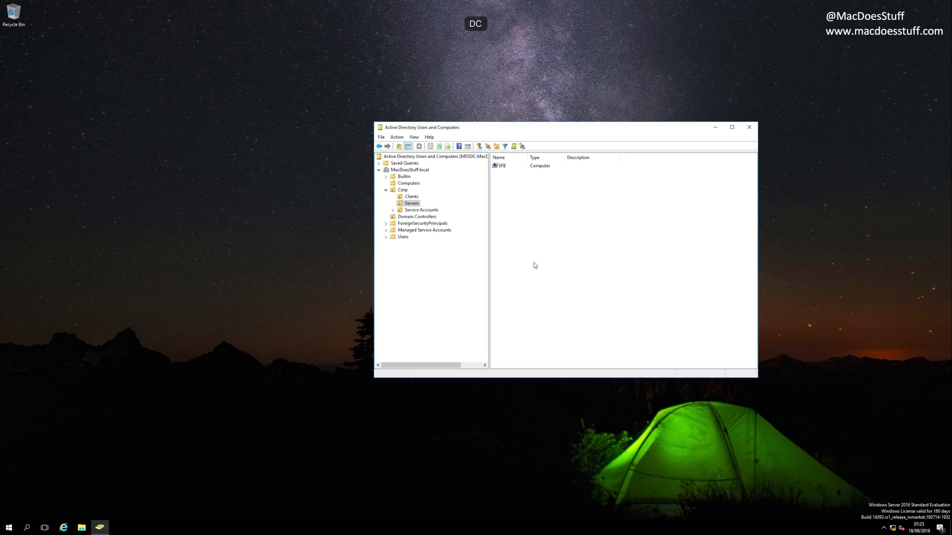
# Step: Launch DNS from Windows Administrative Tools and expand MDSDC's Forward Lookup Zones
pyautogui.press('super')
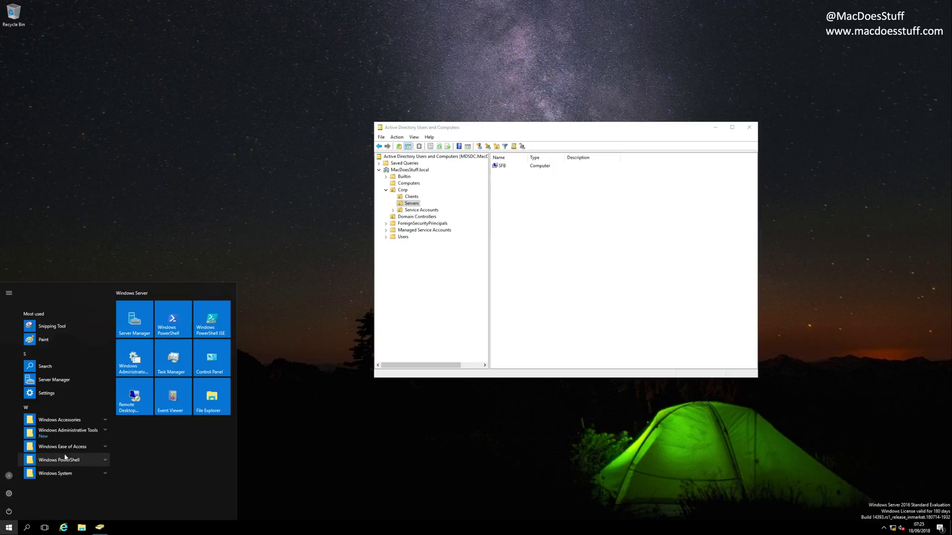
pyautogui.click(68, 432)
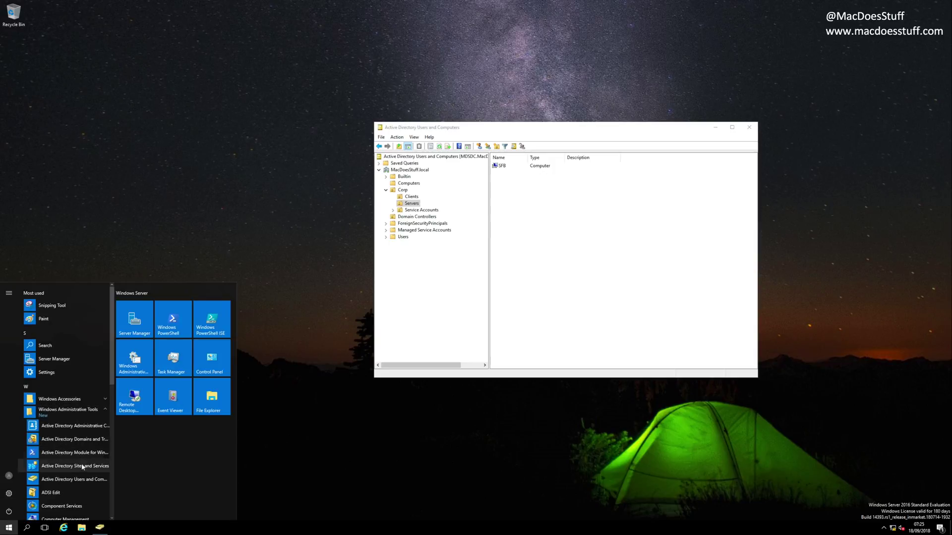
pyautogui.scroll(-3, 89, 406)
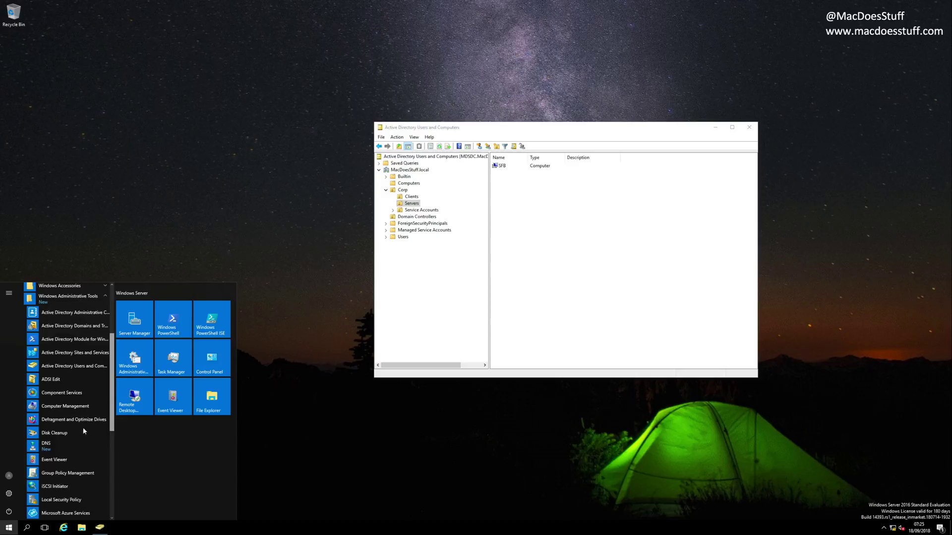
pyautogui.click(49, 446)
pyautogui.moveTo(185, 29); pyautogui.dragTo(474, 67)
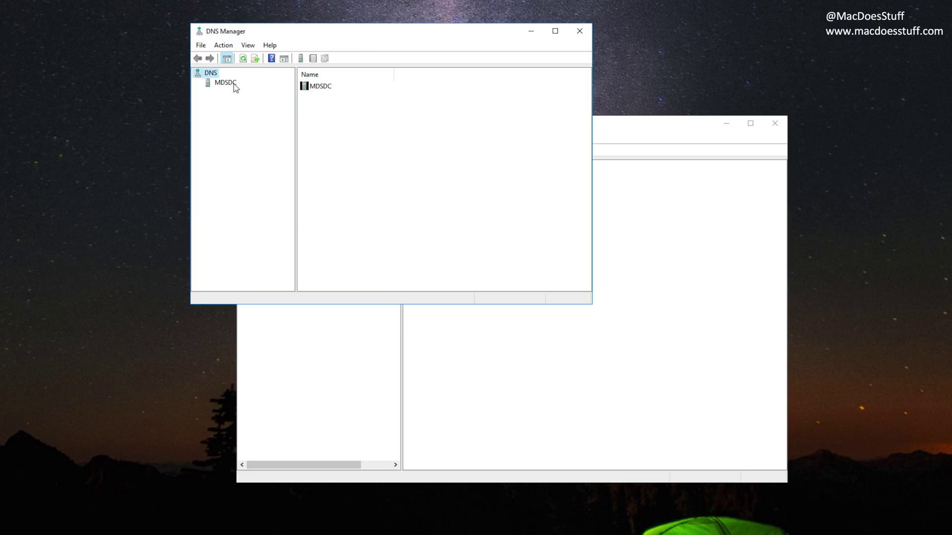
pyautogui.doubleClick(233, 84)
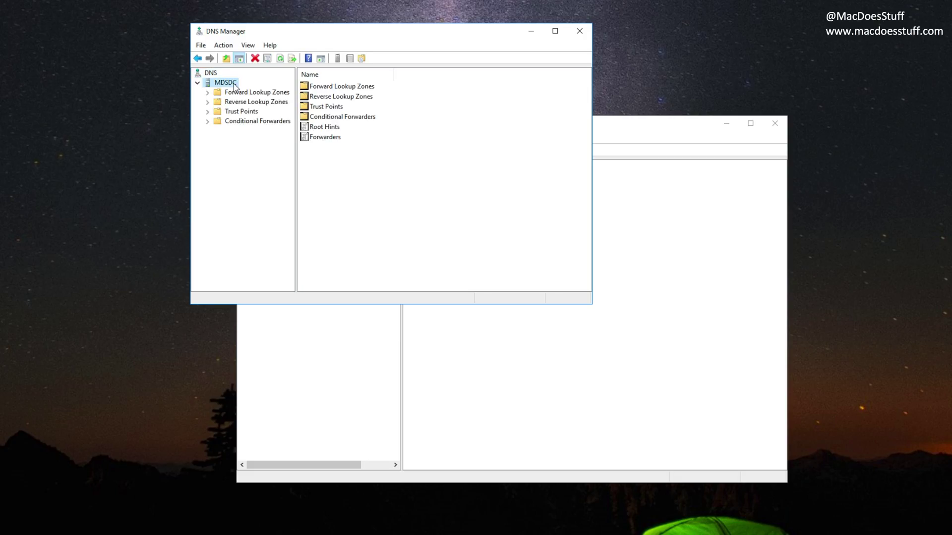
pyautogui.doubleClick(243, 93)
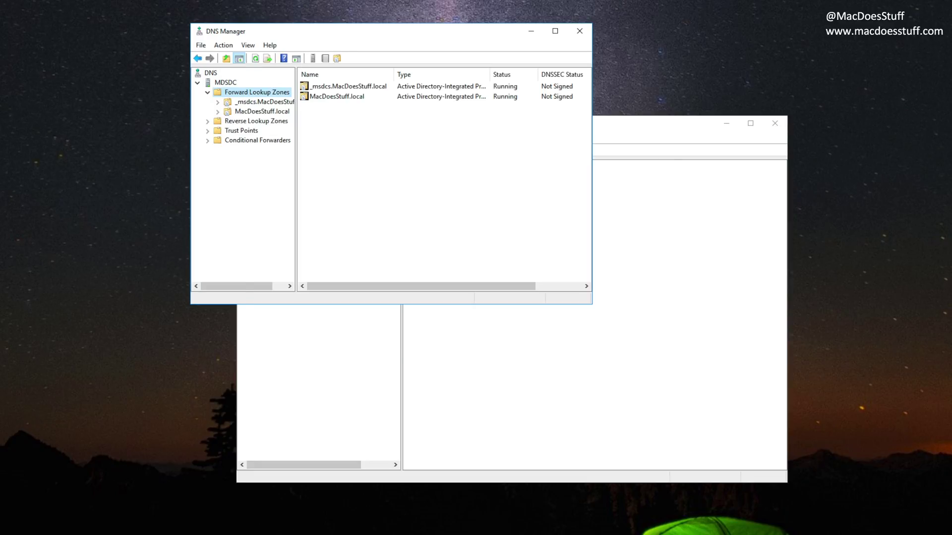
pyautogui.moveTo(377, 181); pyautogui.dragTo(418, 181)
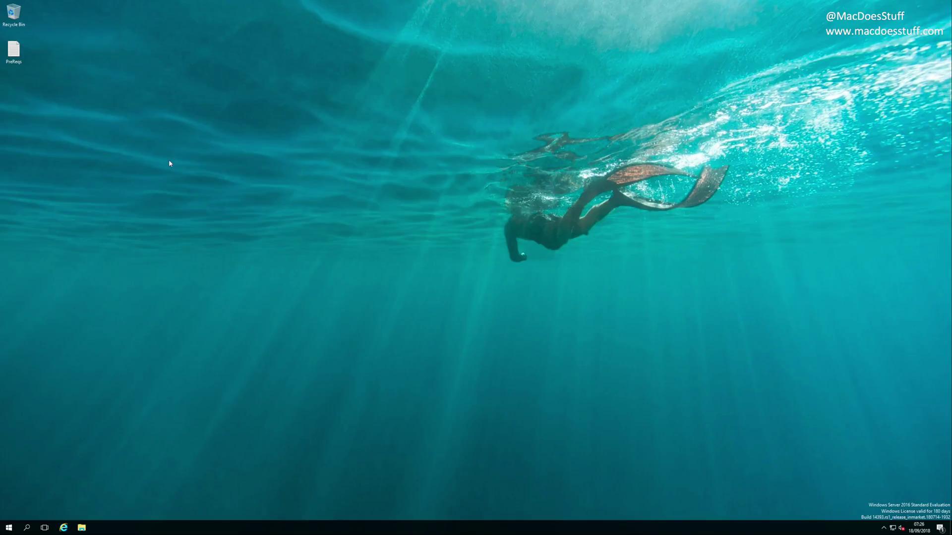
# Step: Copy the Add-WindowsFeature command from the PreReqs file and run PowerShell as administrator
pyautogui.doubleClick(24, 53)
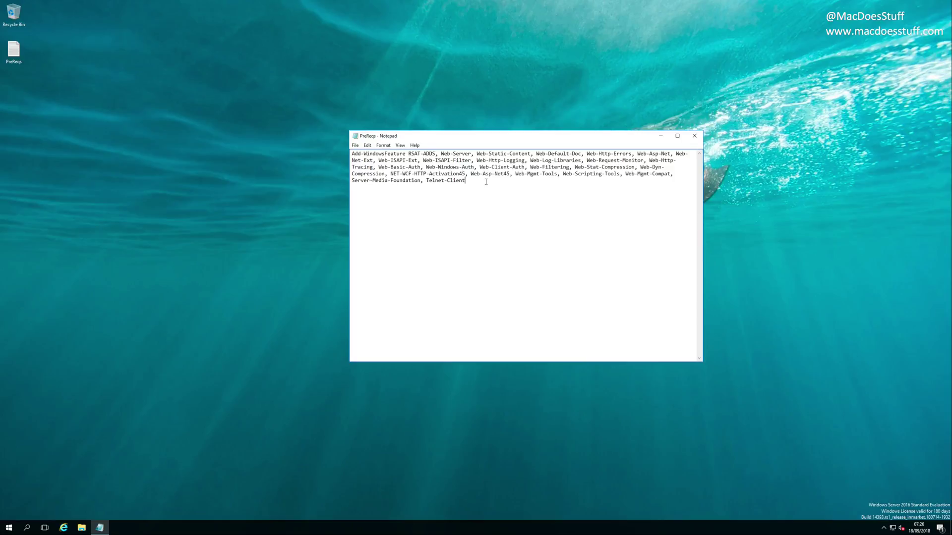
pyautogui.hotkey('ctrl', 'a')
pyautogui.hotkey('ctrl', 'c')
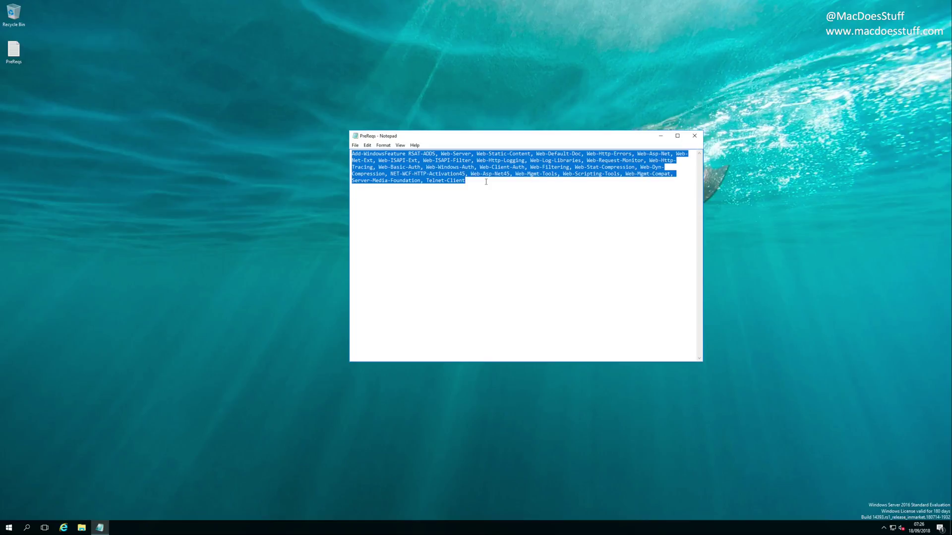
pyautogui.press('super')
pyautogui.write('power')
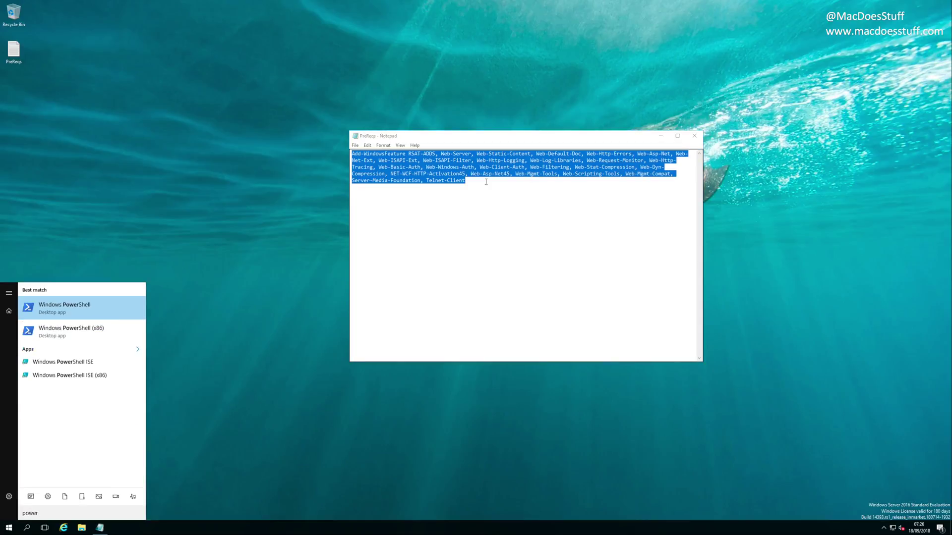
pyautogui.rightClick(124, 310)
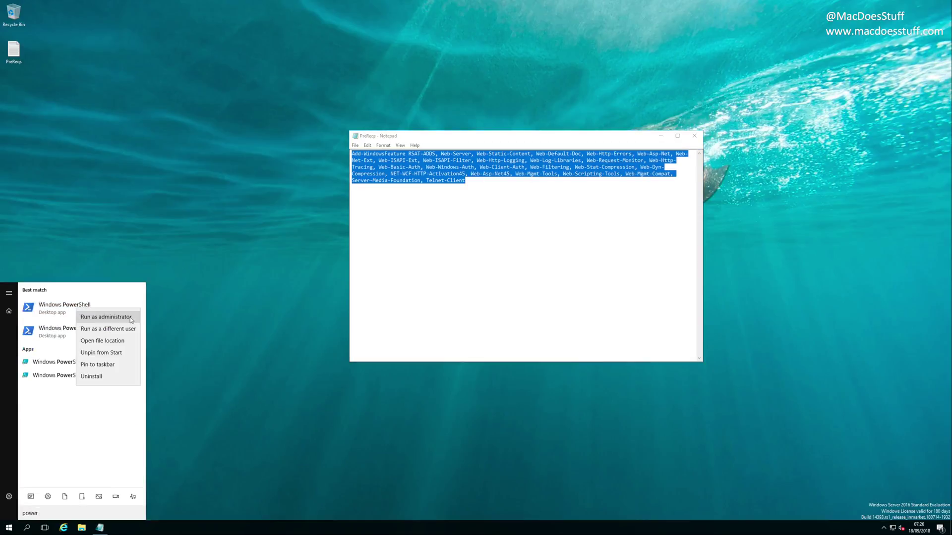
pyautogui.click(130, 318)
# Step: Paste and run the prerequisite Add-WindowsFeature command, then exit the console
pyautogui.moveTo(193, 10); pyautogui.dragTo(549, 102)
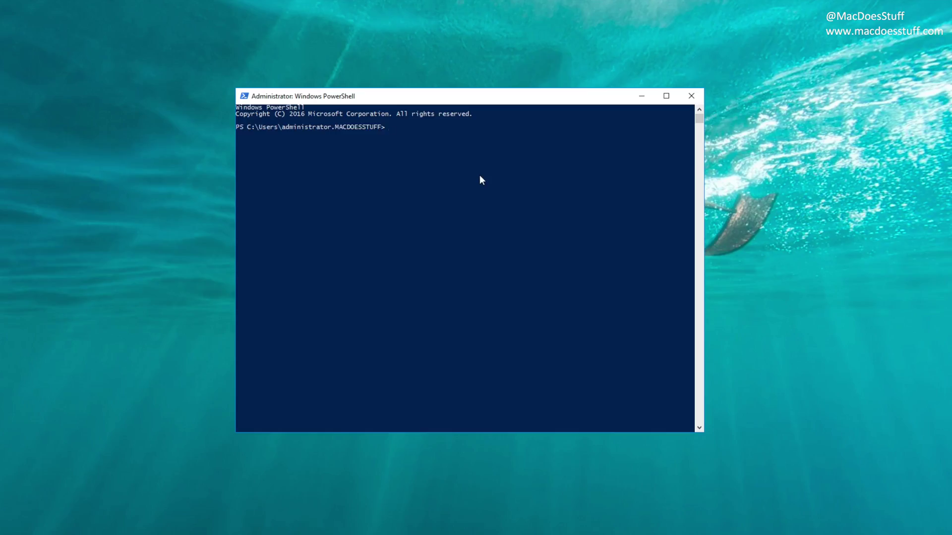
pyautogui.hotkey('ctrl', 'v')
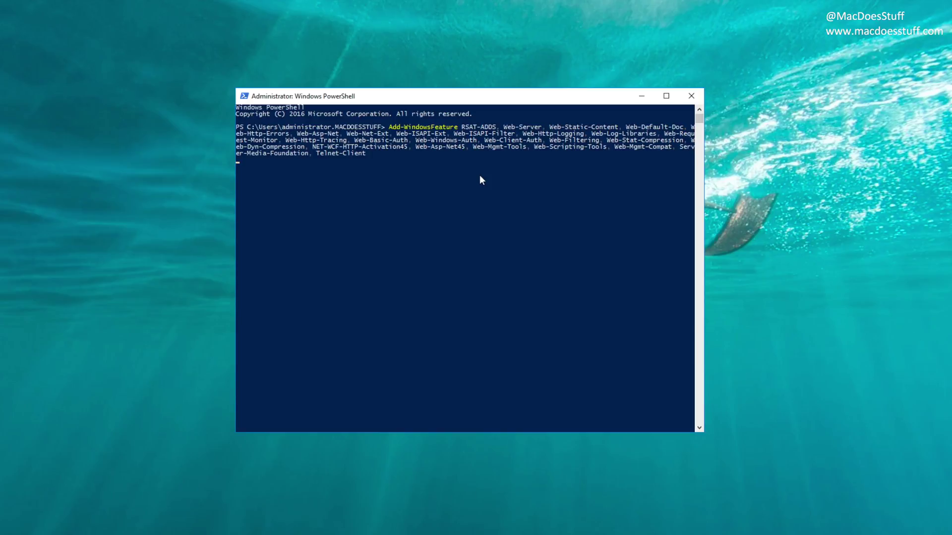
pyautogui.press('Return')
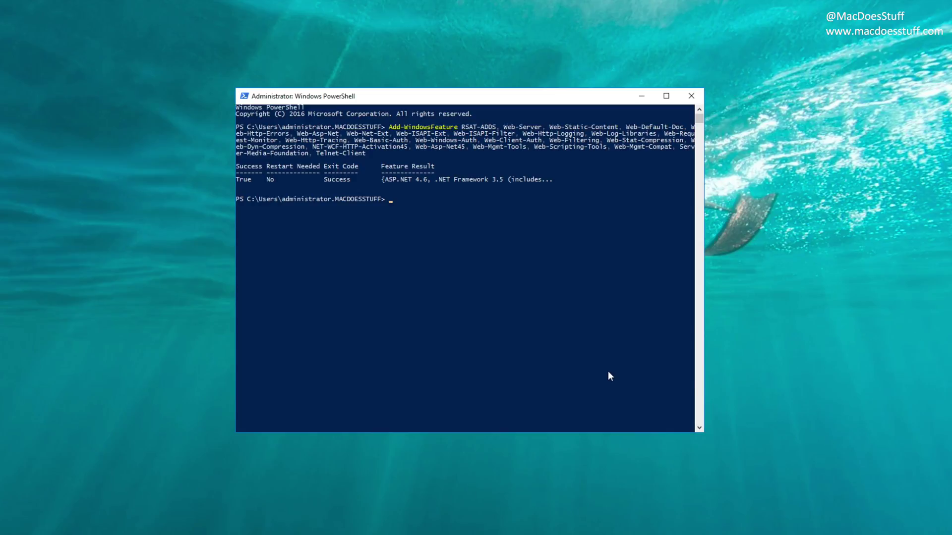
pyautogui.write('exit')
pyautogui.press('Return')
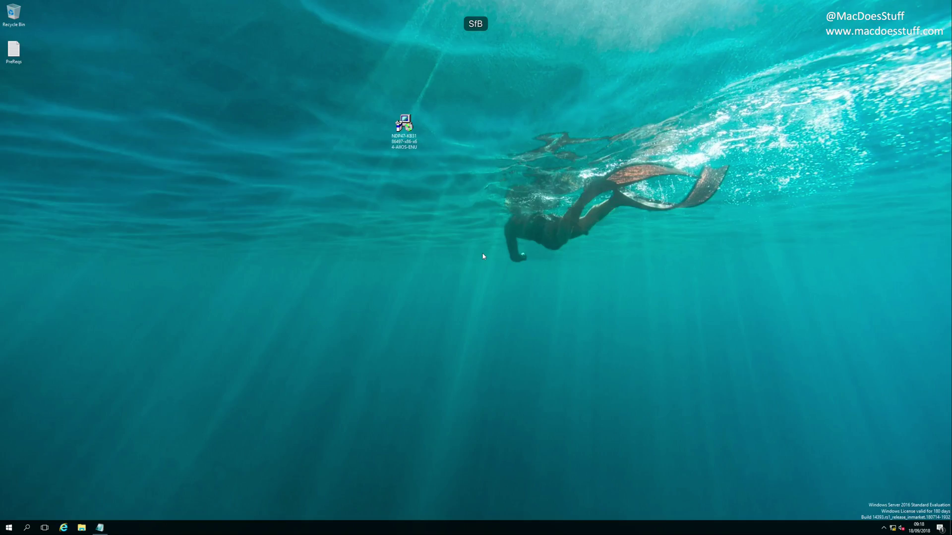
# Step: Browse File Explorer to DVD Drive (D:) > OCS_Eval > Setup > amd64
pyautogui.press('super+e')
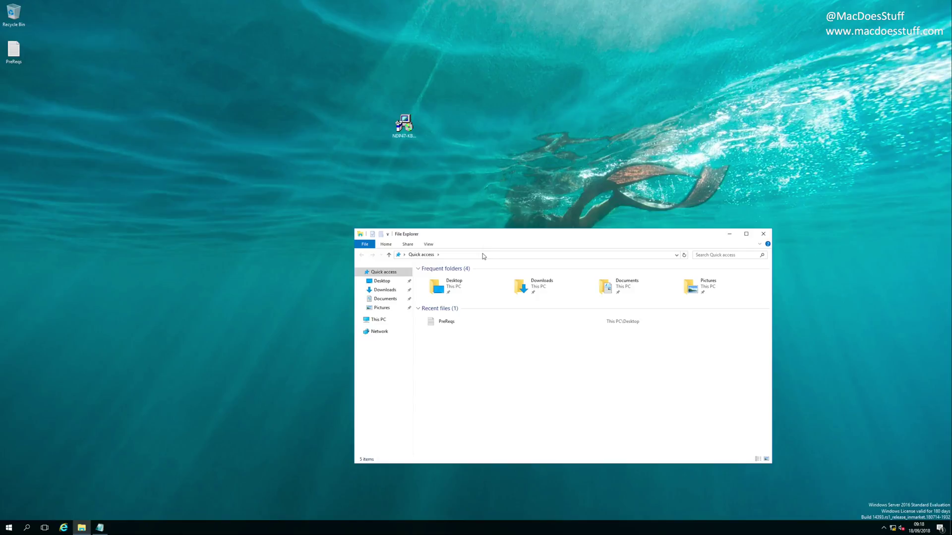
pyautogui.moveTo(496, 240); pyautogui.dragTo(410, 162)
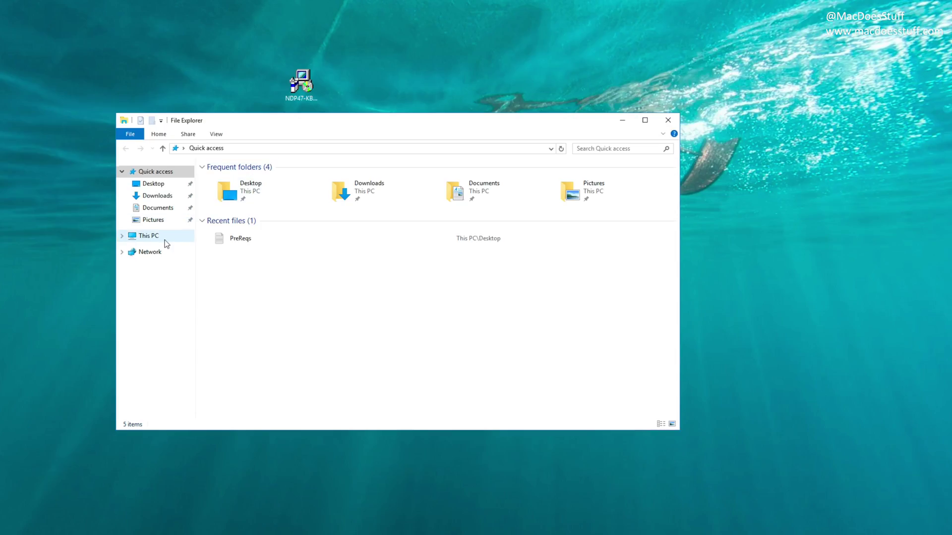
pyautogui.click(165, 240)
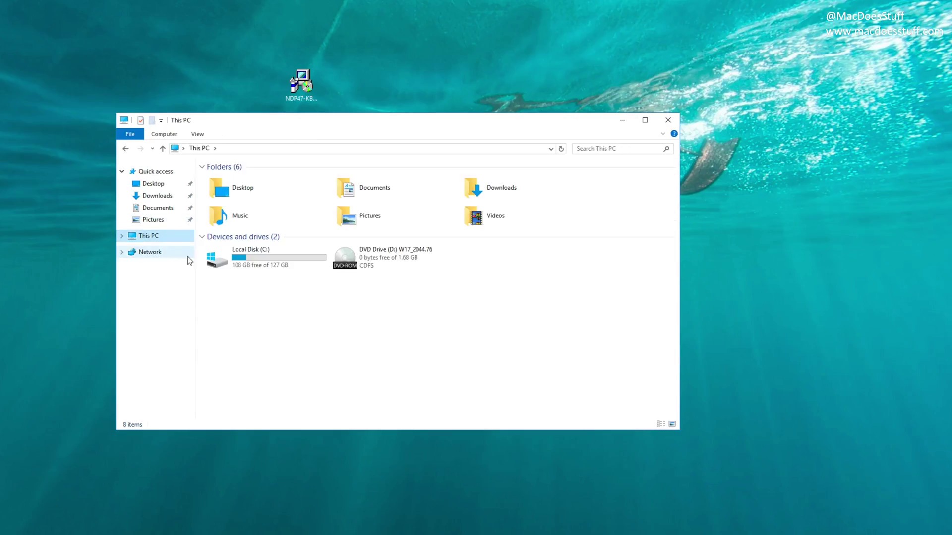
pyautogui.doubleClick(376, 259)
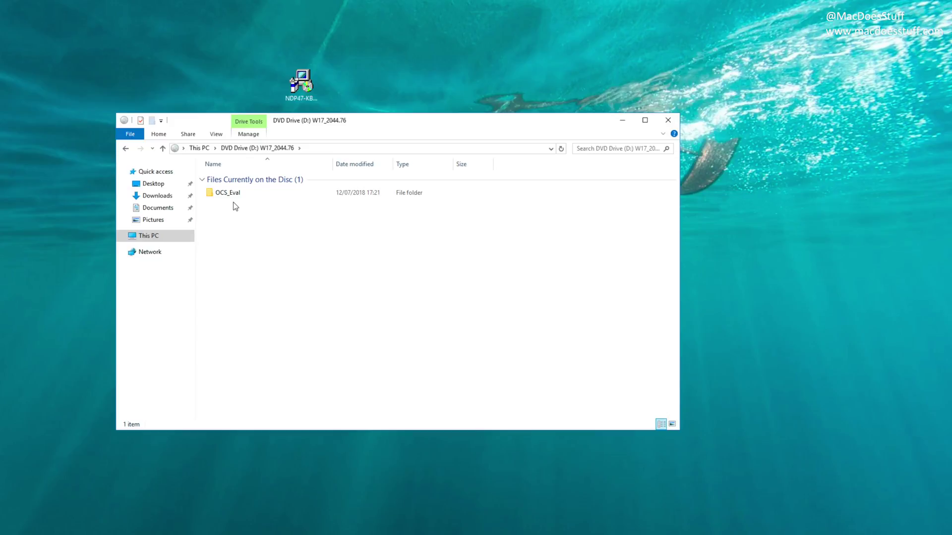
pyautogui.moveTo(338, 124); pyautogui.dragTo(401, 124)
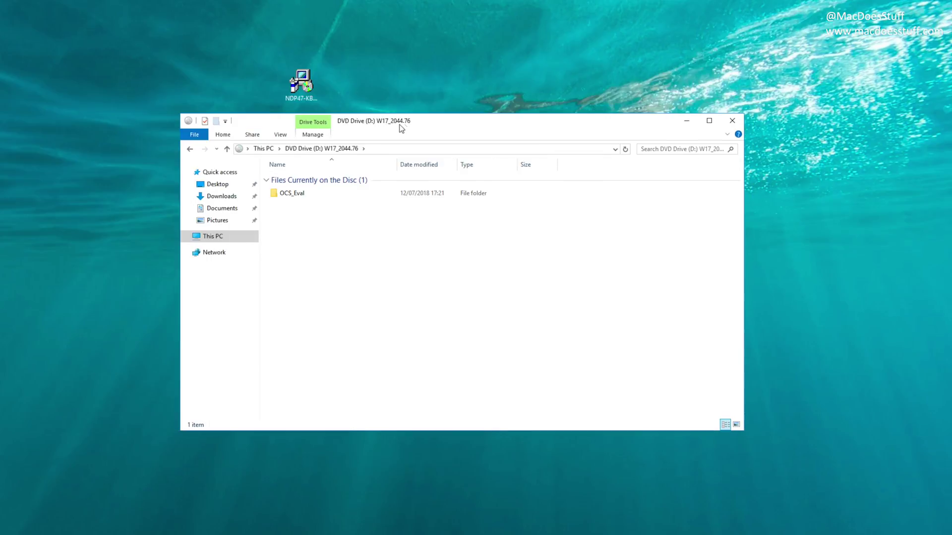
pyautogui.doubleClick(317, 196)
pyautogui.doubleClick(312, 195)
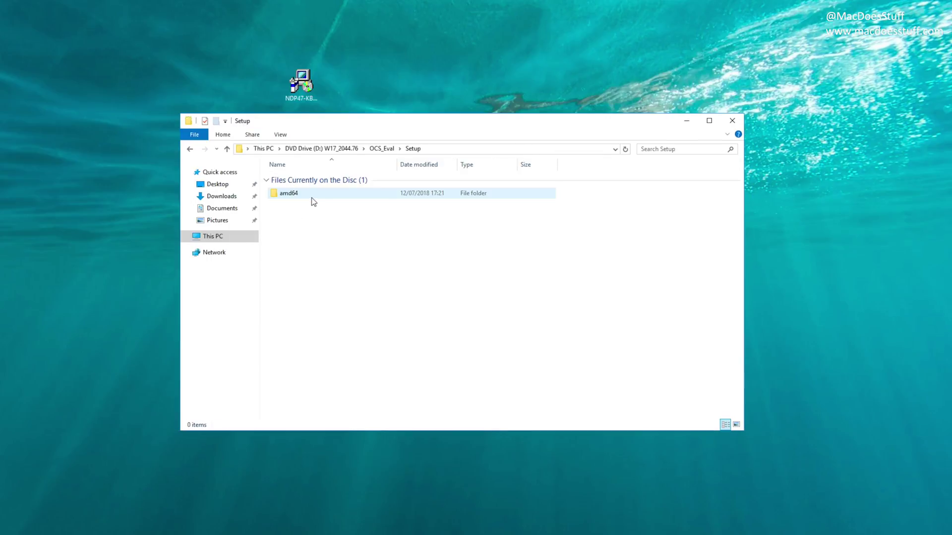
pyautogui.doubleClick(325, 196)
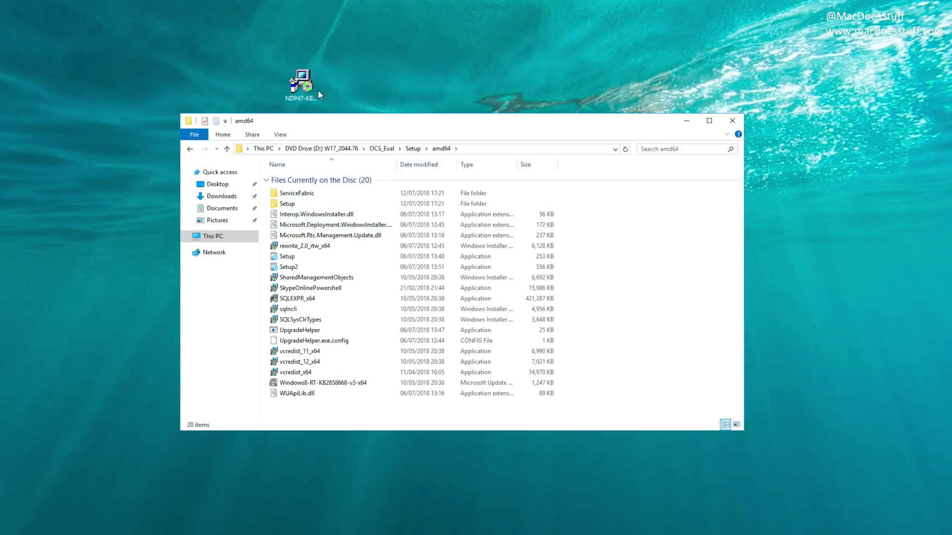
# Step: Run Setup from the amd64 folder, which warns that .NET Framework 4.7 is required
pyautogui.click(236, 362)
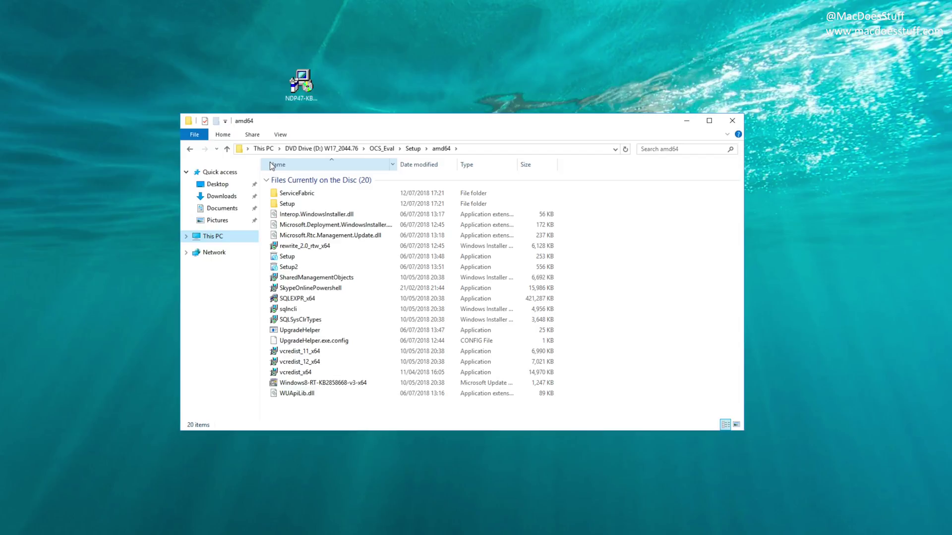
pyautogui.click(297, 92)
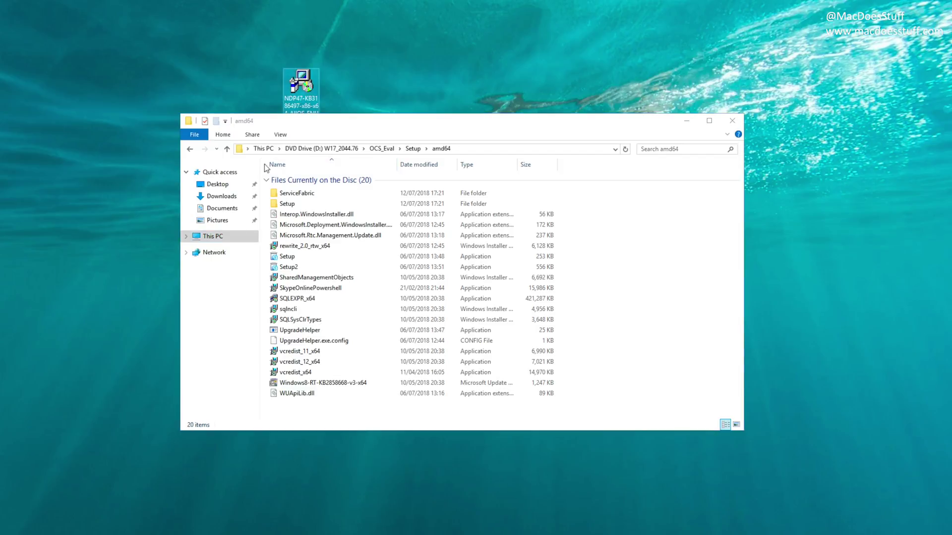
pyautogui.click(230, 300)
pyautogui.doubleClick(286, 257)
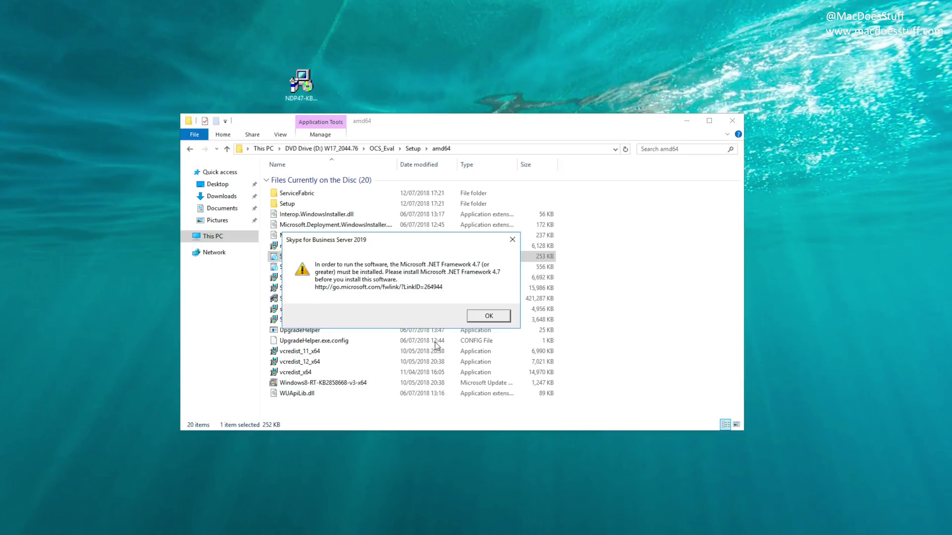
# Step: Dismiss the .NET warning and install .NET Framework 4.7 from the desktop NDP47 installer
pyautogui.click(476, 319)
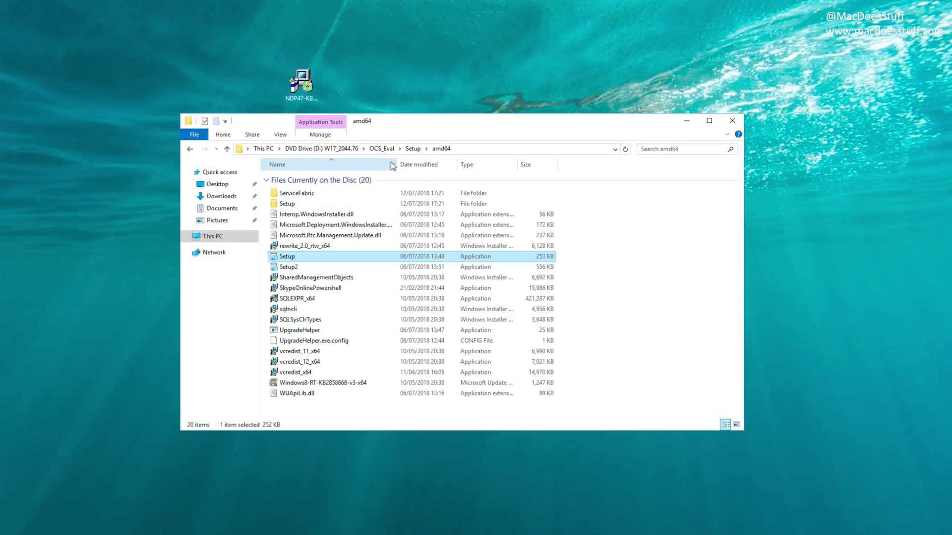
pyautogui.doubleClick(296, 91)
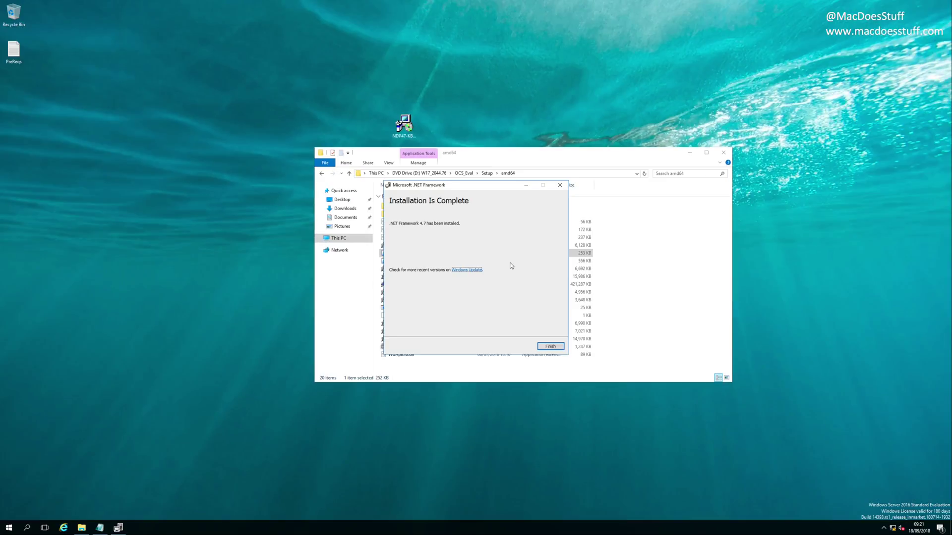
pyautogui.click(550, 346)
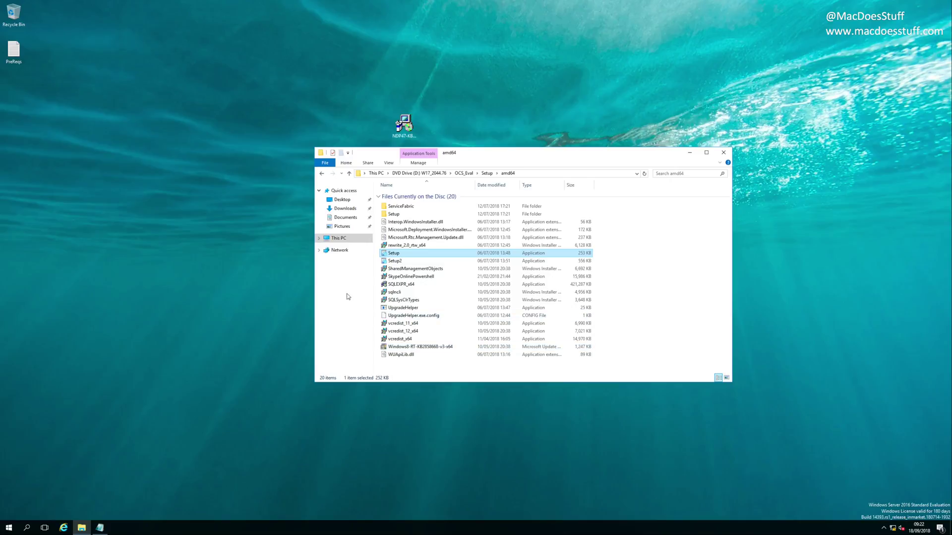
# Step: Install the core components, accepting the license and continuing without updates, then open Prepare Active Directory
pyautogui.doubleClick(390, 256)
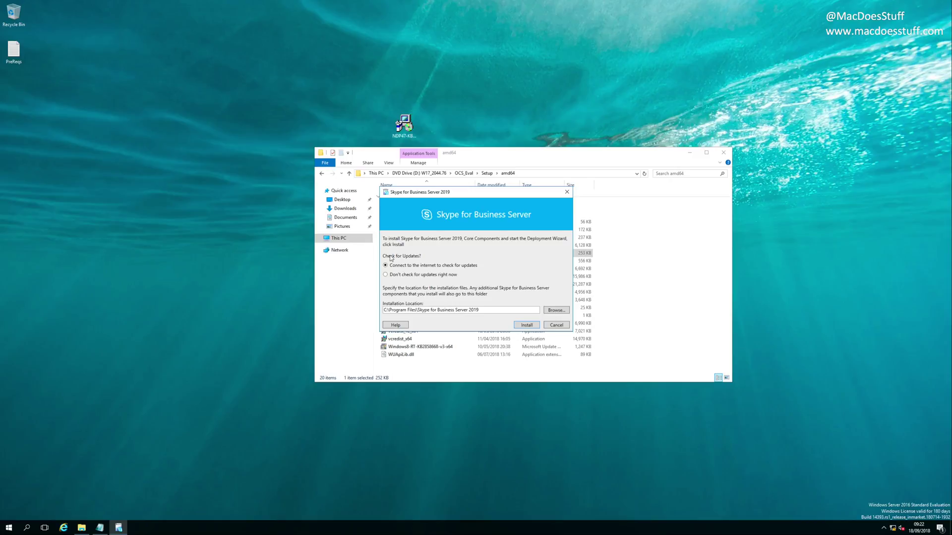
pyautogui.click(690, 153)
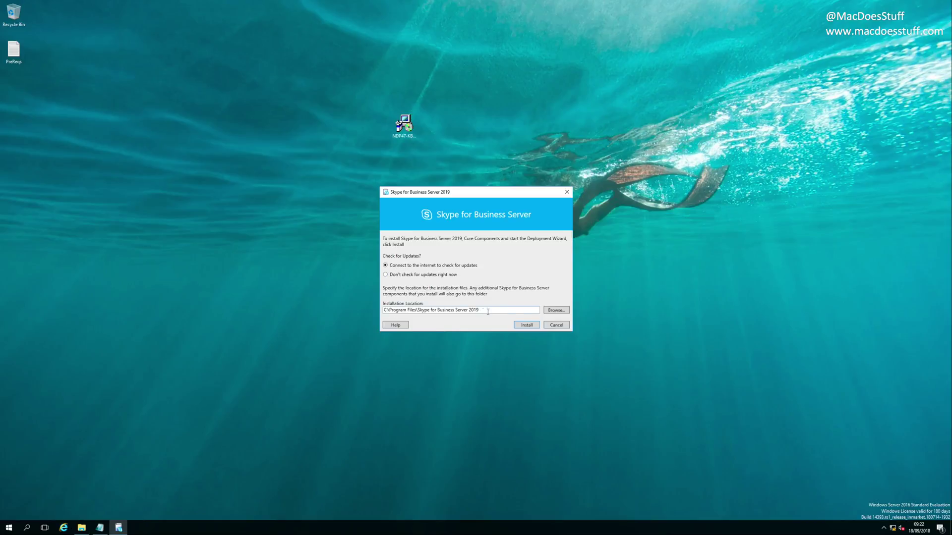
pyautogui.click(527, 327)
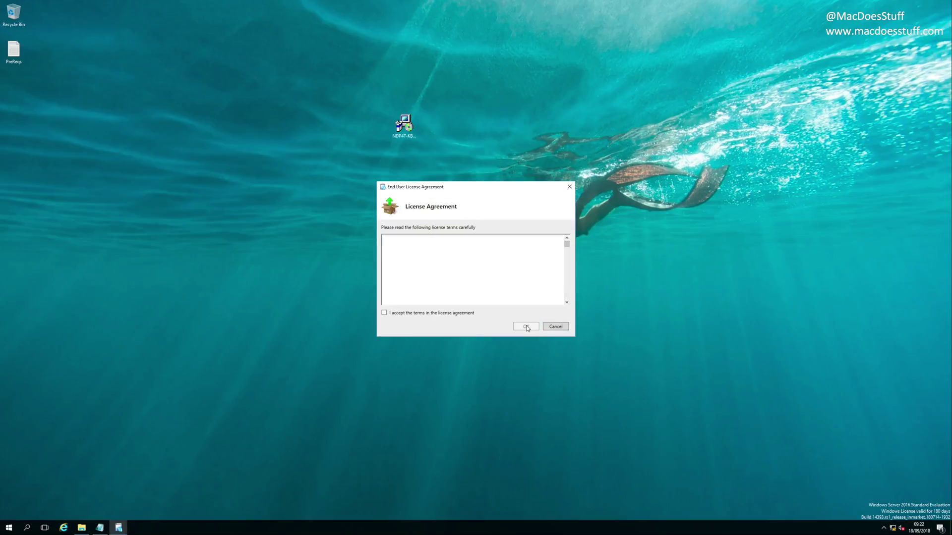
pyautogui.click(466, 316)
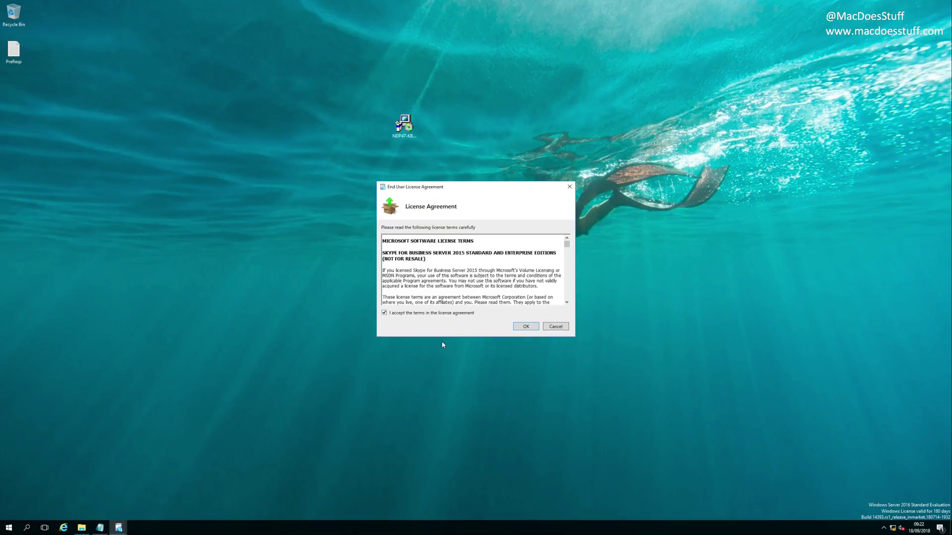
pyautogui.click(527, 327)
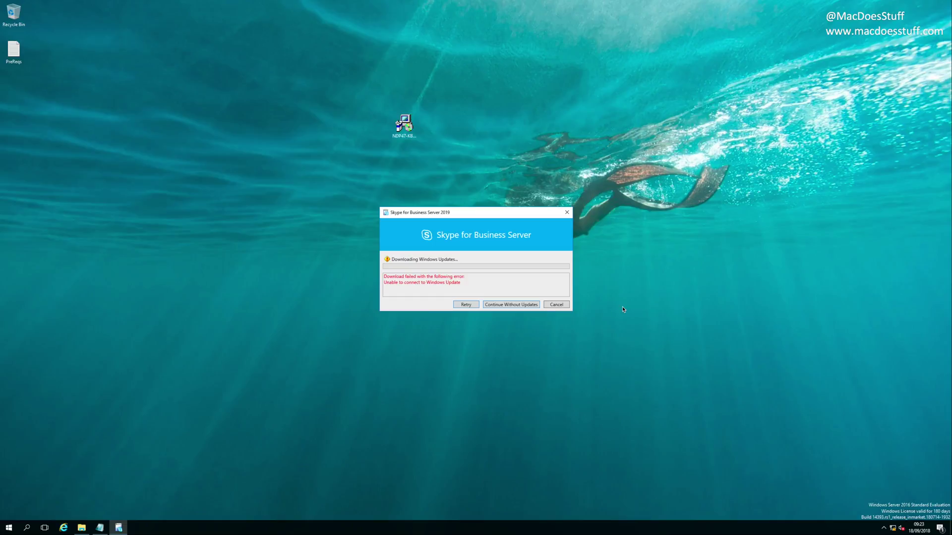
pyautogui.click(520, 305)
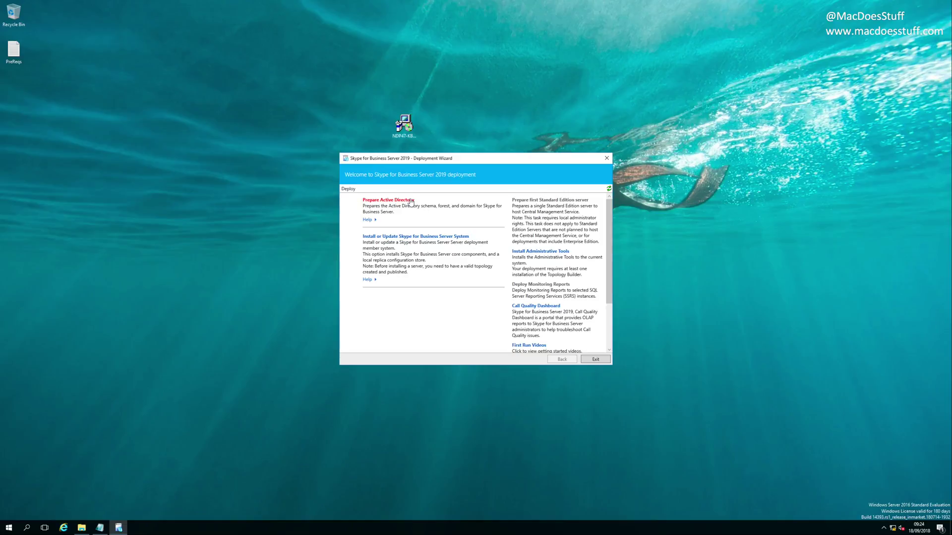
pyautogui.click(411, 201)
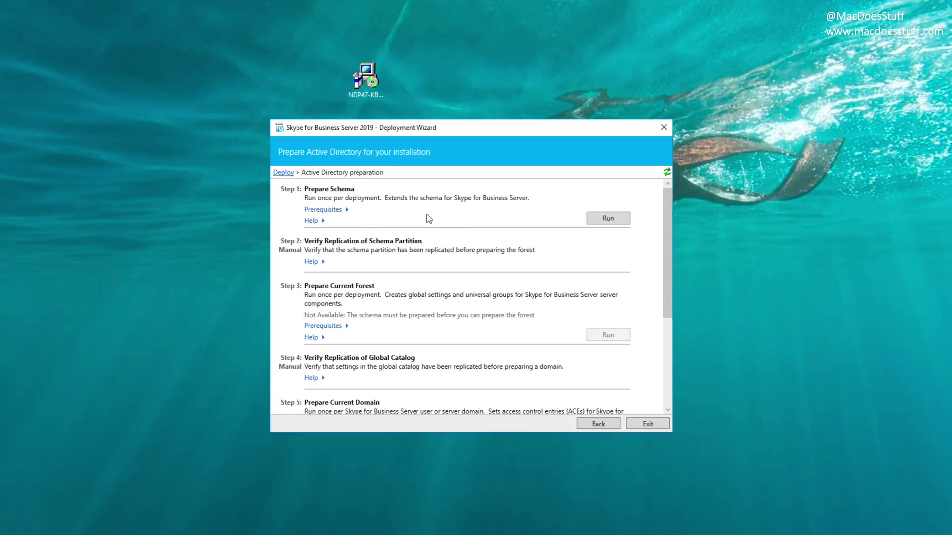
# Step: Run Step 1 to extend the Active Directory schema
pyautogui.click(620, 221)
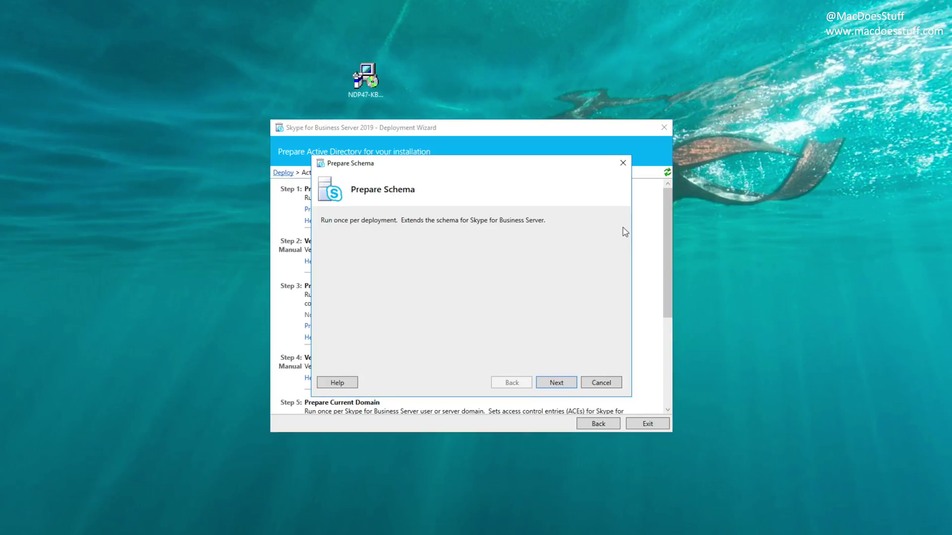
pyautogui.click(559, 383)
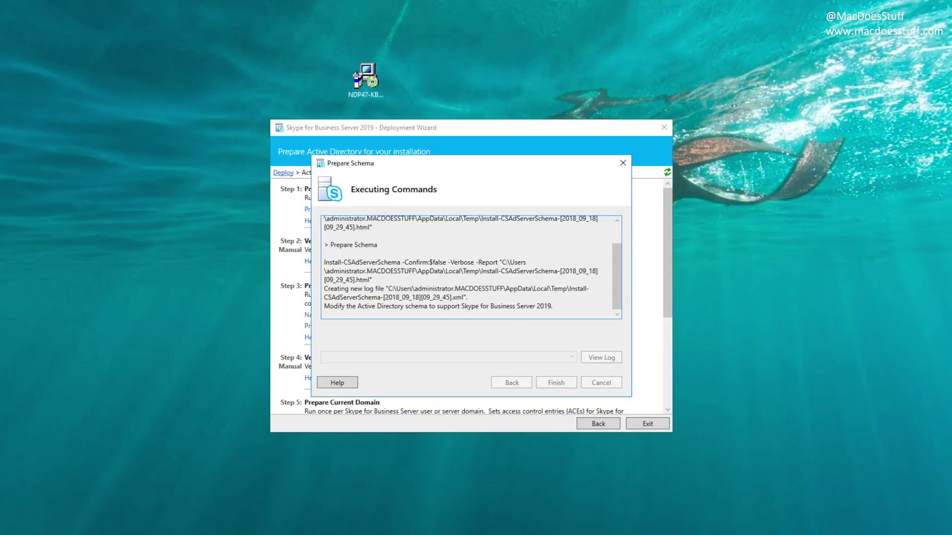
pyautogui.click(564, 385)
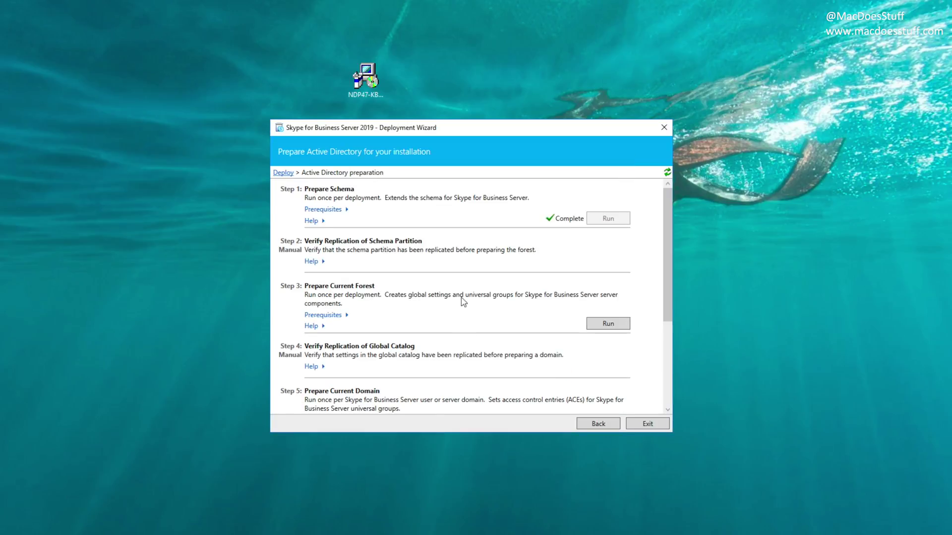
# Step: Run Step 3 to prepare the current forest with the default universal group location
pyautogui.click(600, 322)
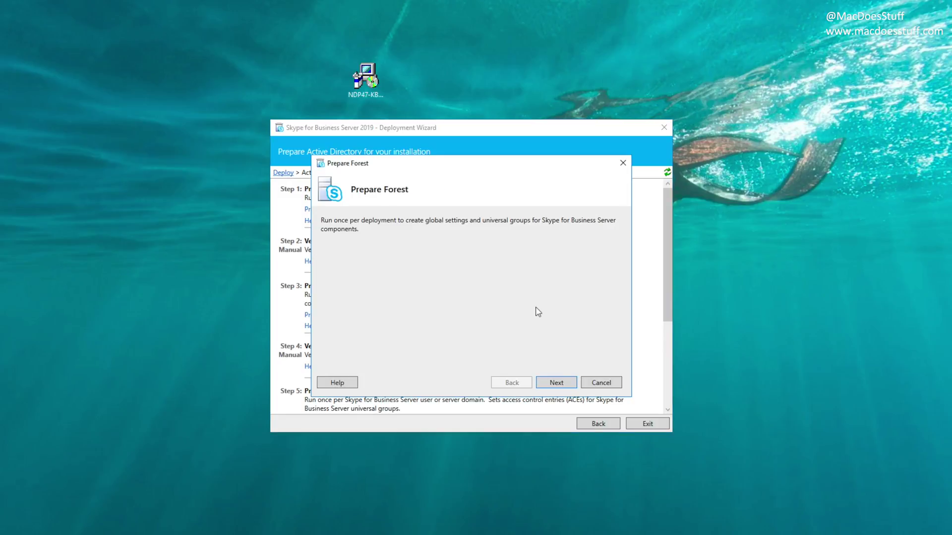
pyautogui.click(560, 383)
pyautogui.click(560, 382)
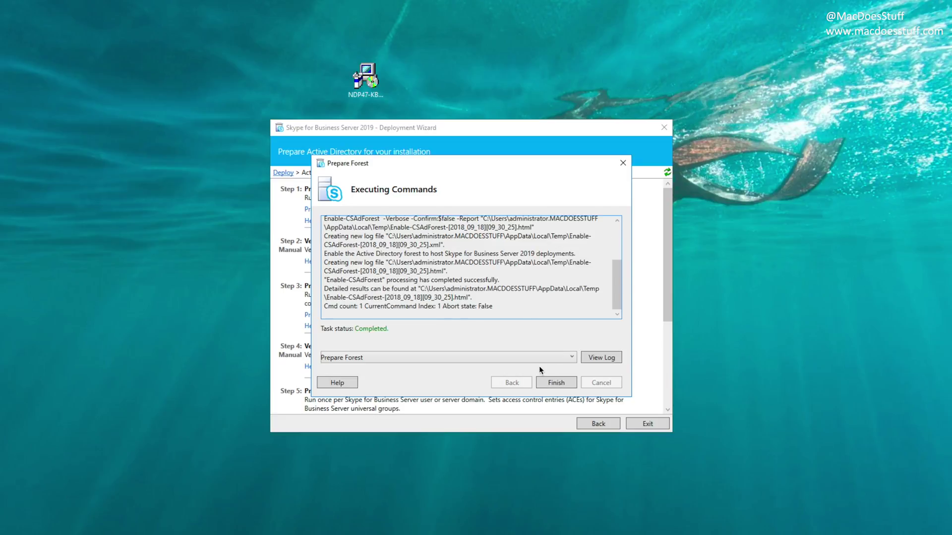
pyautogui.click(555, 383)
# Step: Run Step 5 to prepare the current domain
pyautogui.scroll(-3, 485, 373)
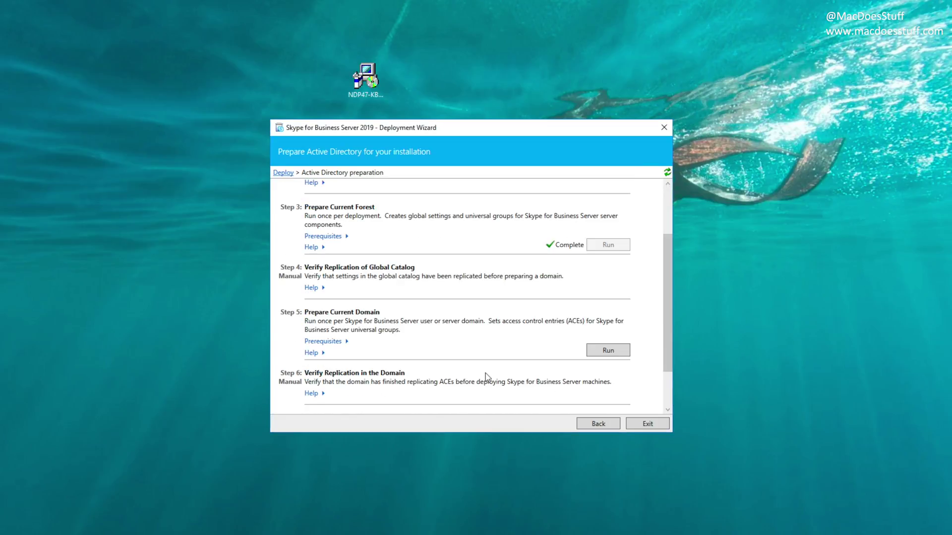
pyautogui.scroll(-2, 485, 376)
pyautogui.click(599, 299)
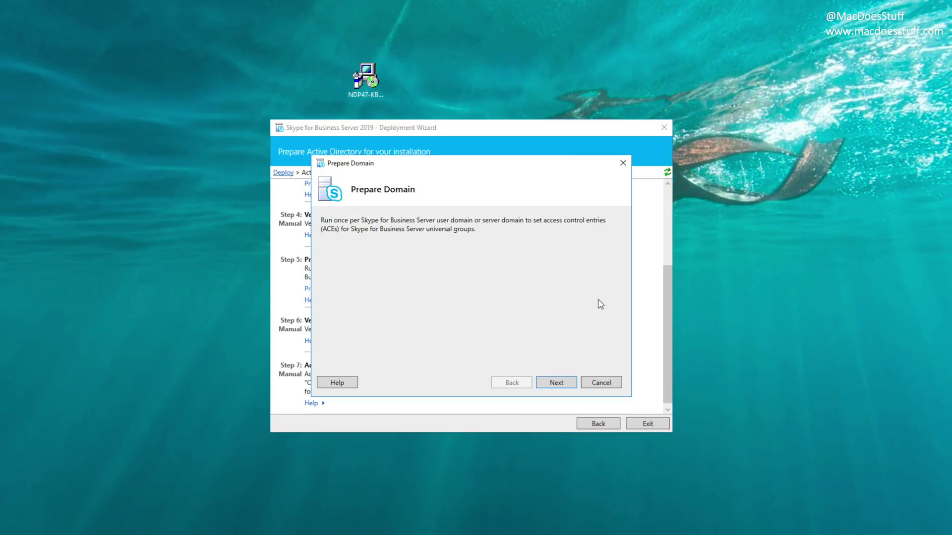
pyautogui.click(558, 383)
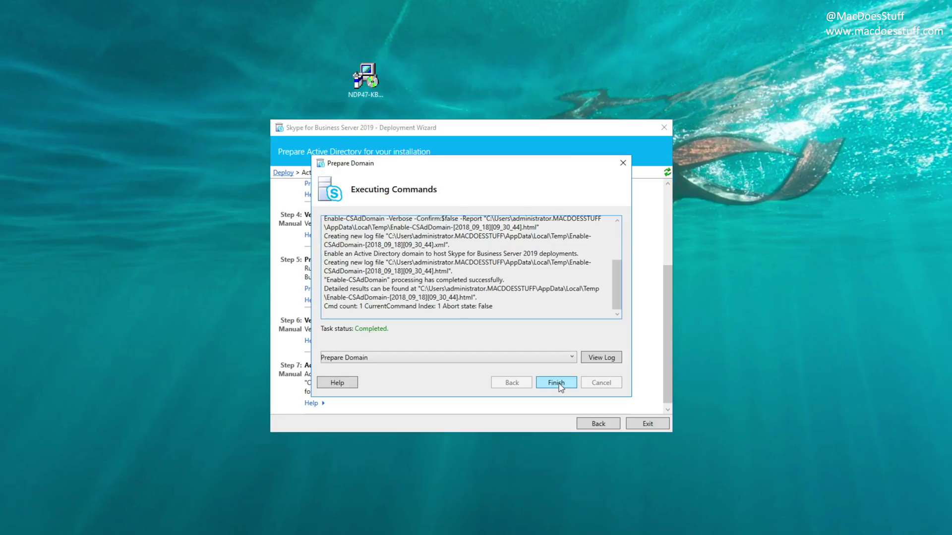
pyautogui.click(558, 383)
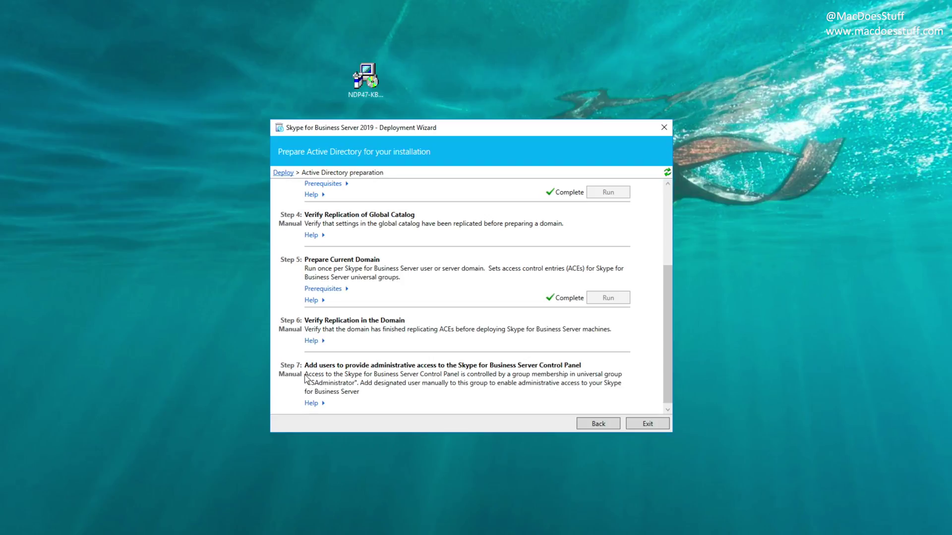
# Step: Search MacDoesStuff.local for 'csad' and open the CSAdministrator group's properties
pyautogui.press('super')
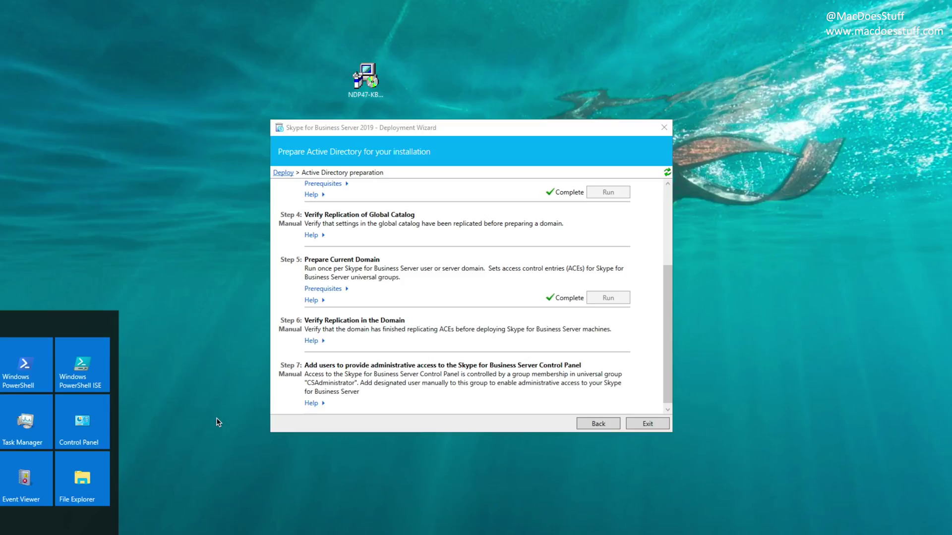
pyautogui.press('super')
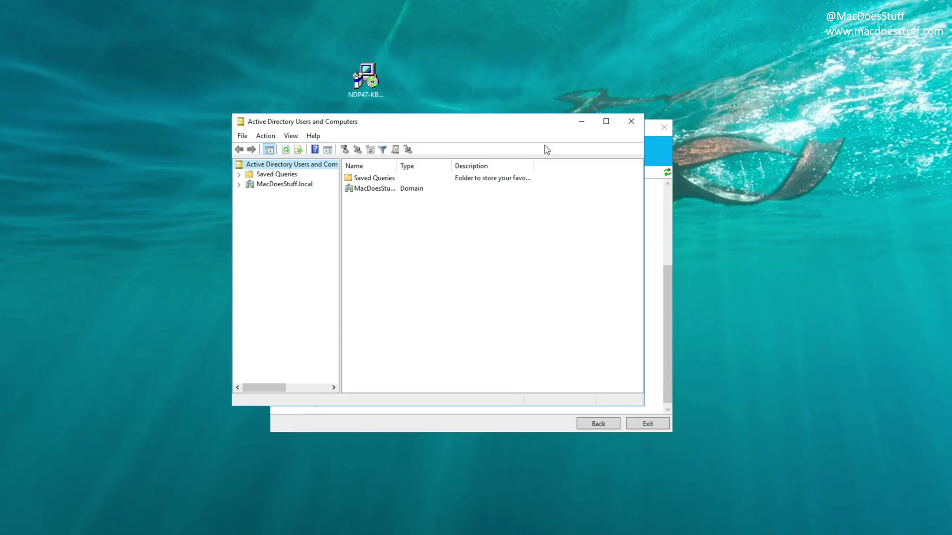
pyautogui.doubleClick(297, 184)
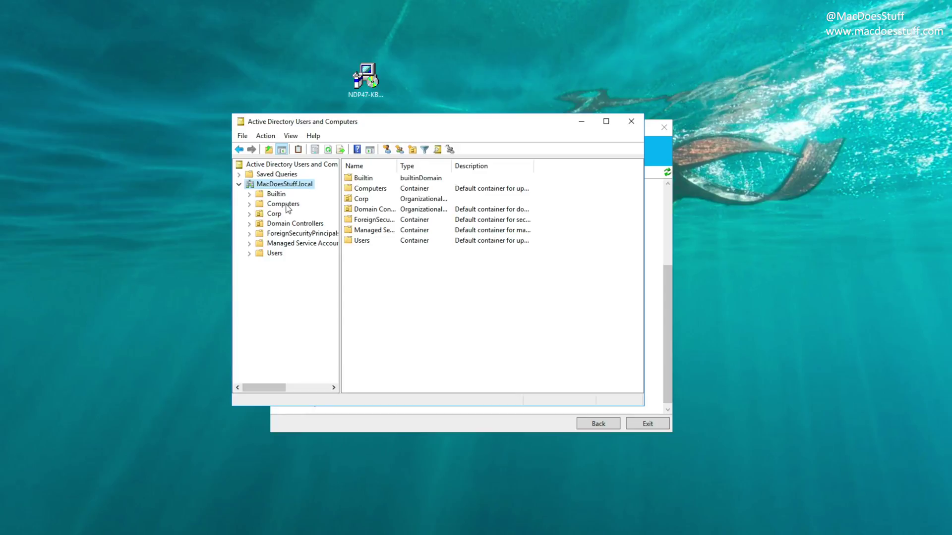
pyautogui.rightClick(289, 186)
pyautogui.click(315, 205)
pyautogui.write('csad')
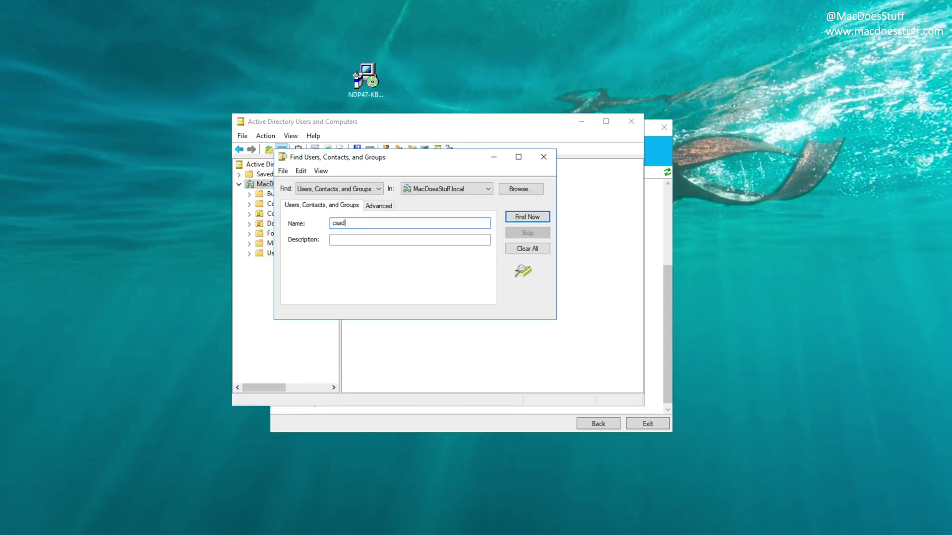
pyautogui.press('Return')
pyautogui.click(313, 342)
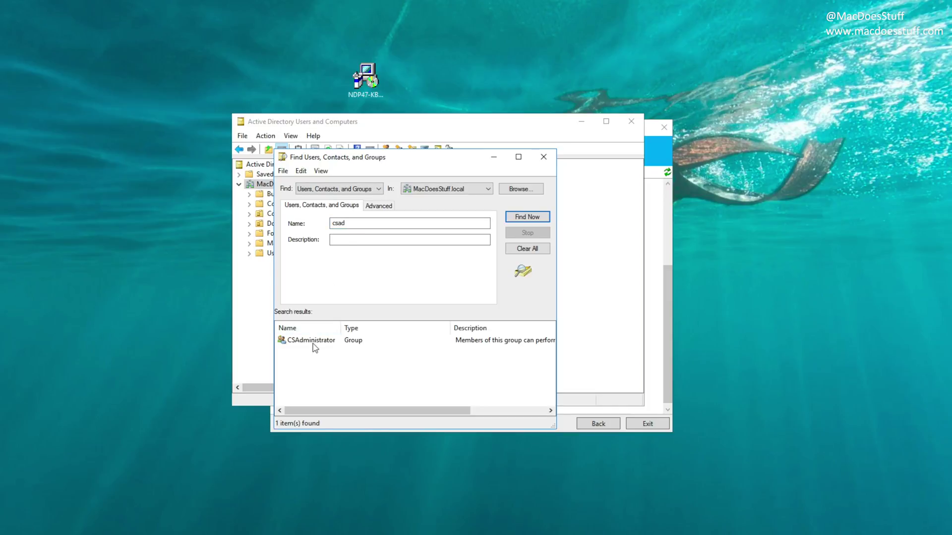
pyautogui.doubleClick(313, 345)
# Step: Add Domain Admins to CSAdministrator's members, apply, and close ADUC
pyautogui.moveTo(402, 353); pyautogui.dragTo(427, 177)
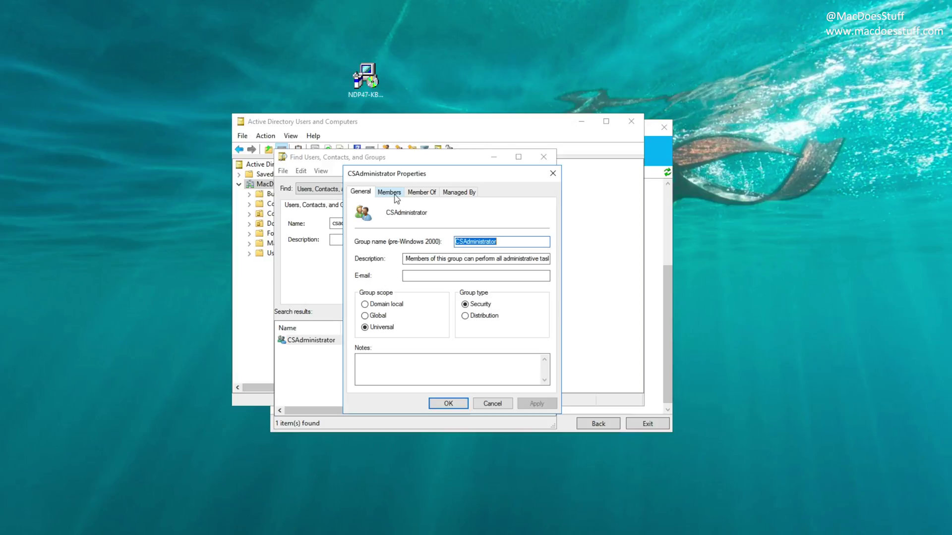
pyautogui.click(390, 193)
pyautogui.click(375, 371)
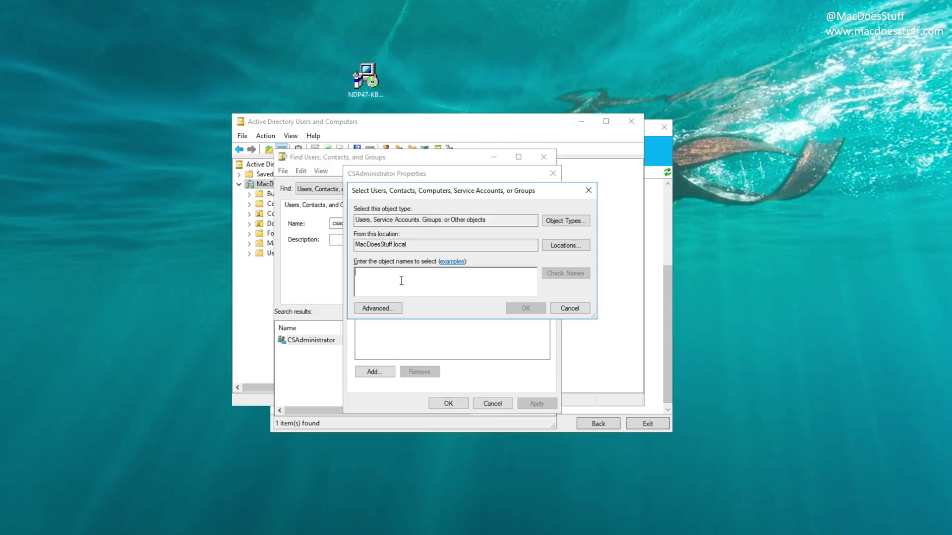
pyautogui.write('domain admins')
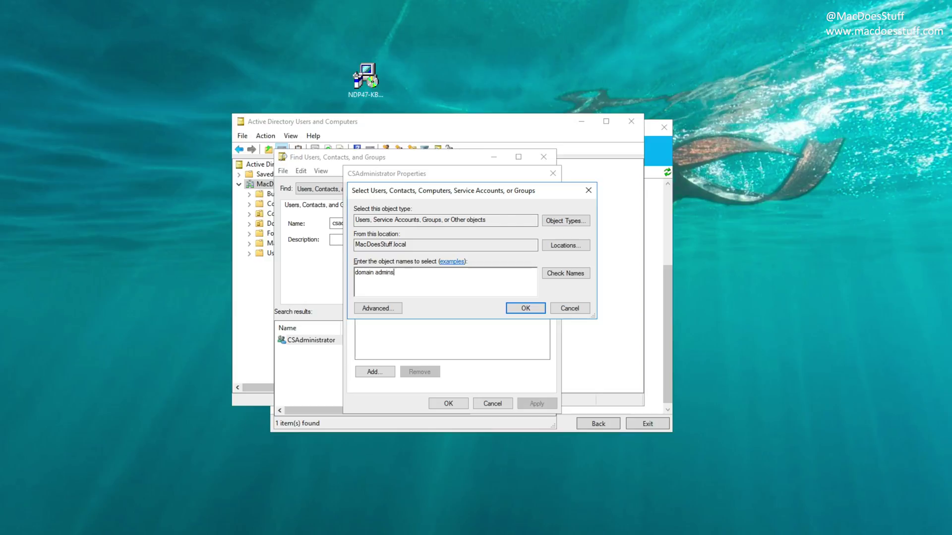
pyautogui.press('Return')
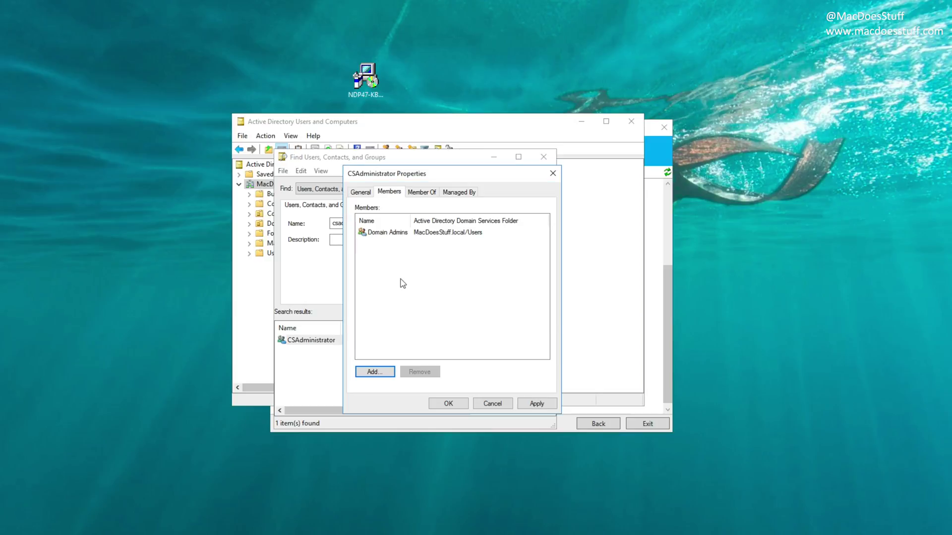
pyautogui.click(535, 403)
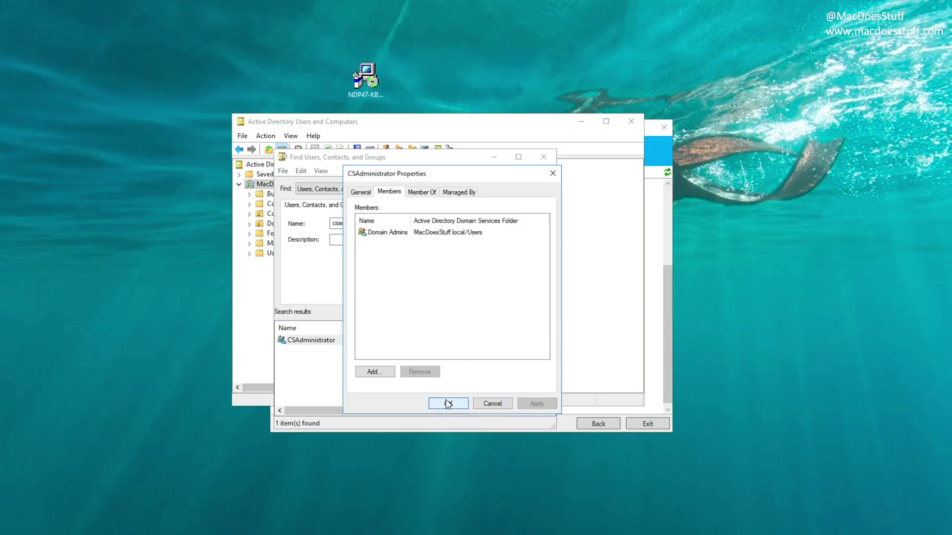
pyautogui.click(448, 404)
pyautogui.press('Escape')
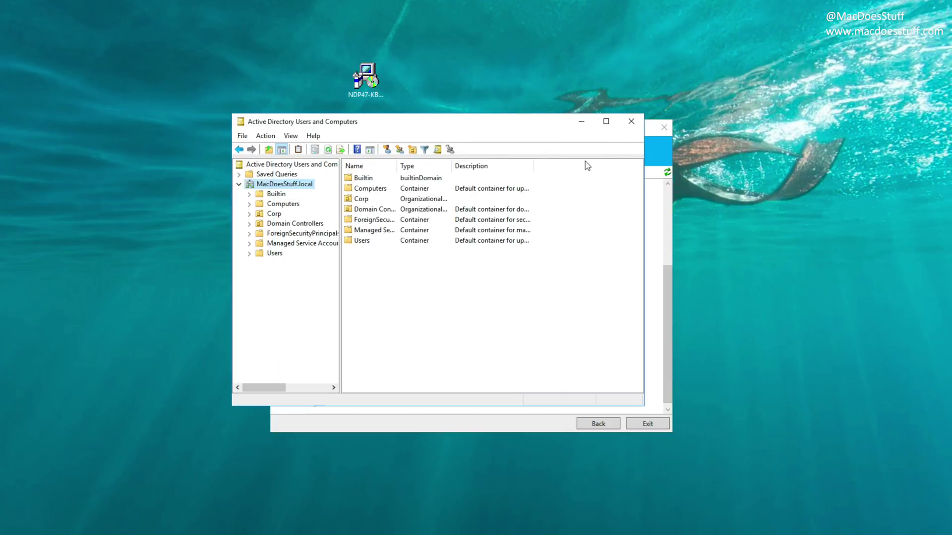
pyautogui.click(631, 121)
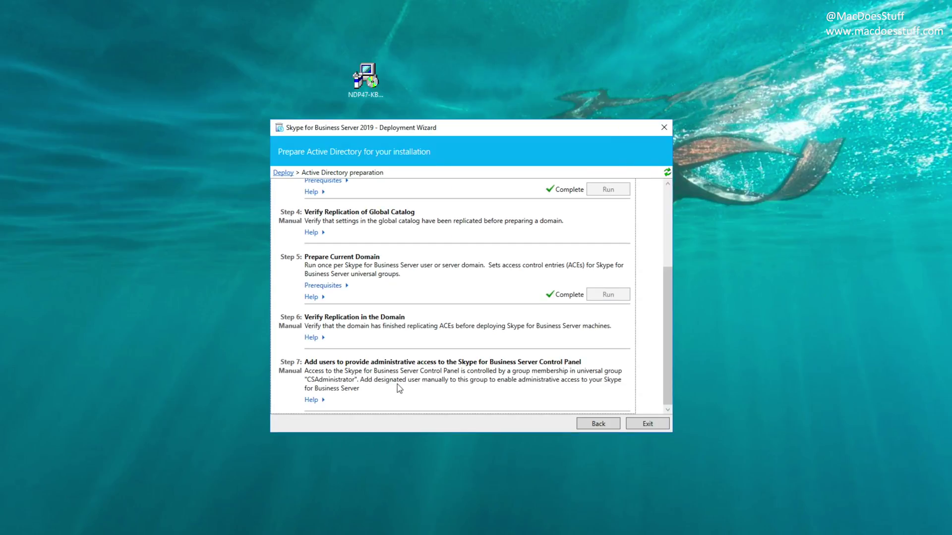
# Step: Install the Skype for Business Administrative Tools from the wizard's main page
pyautogui.click(597, 425)
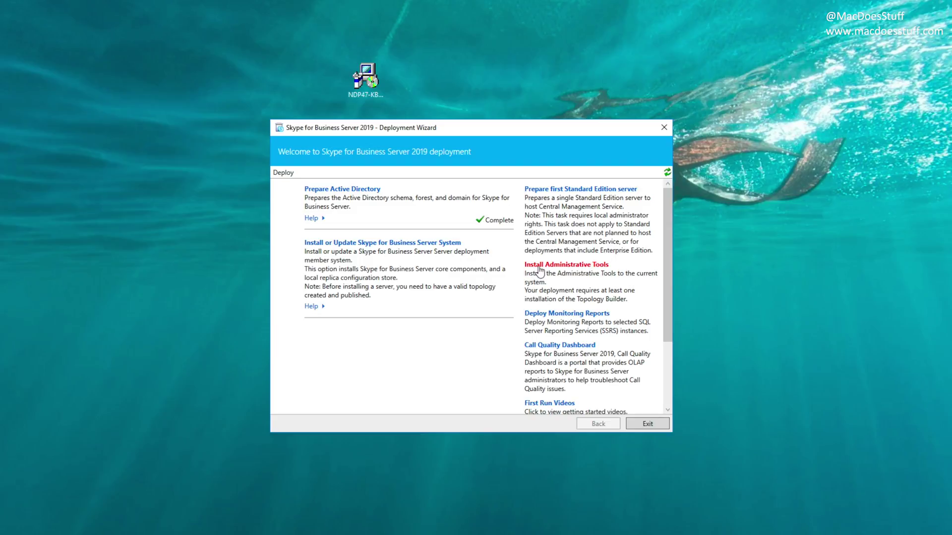
pyautogui.click(540, 270)
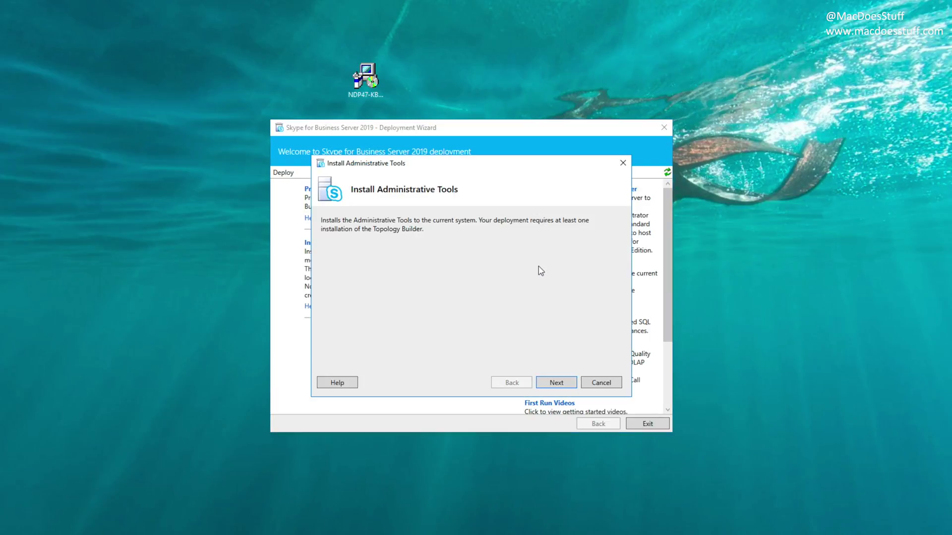
pyautogui.click(556, 383)
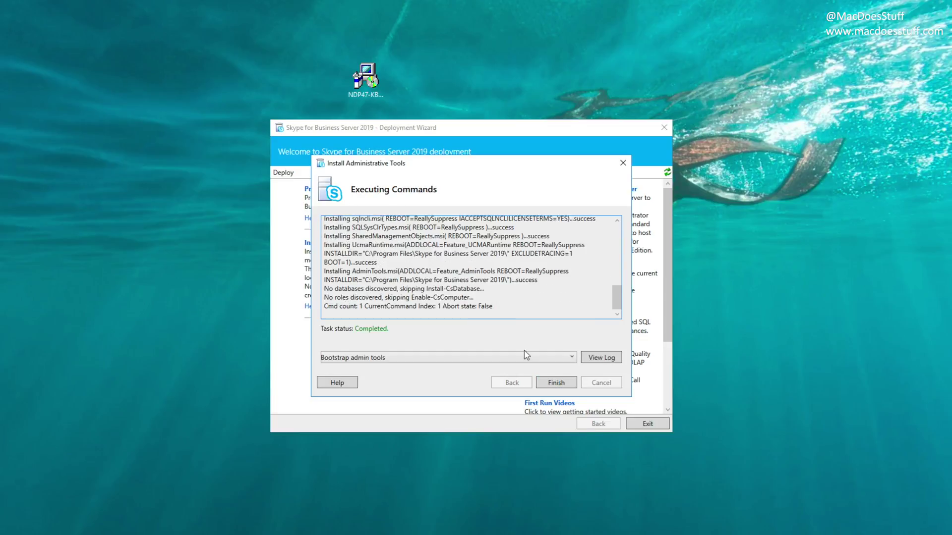
pyautogui.click(541, 382)
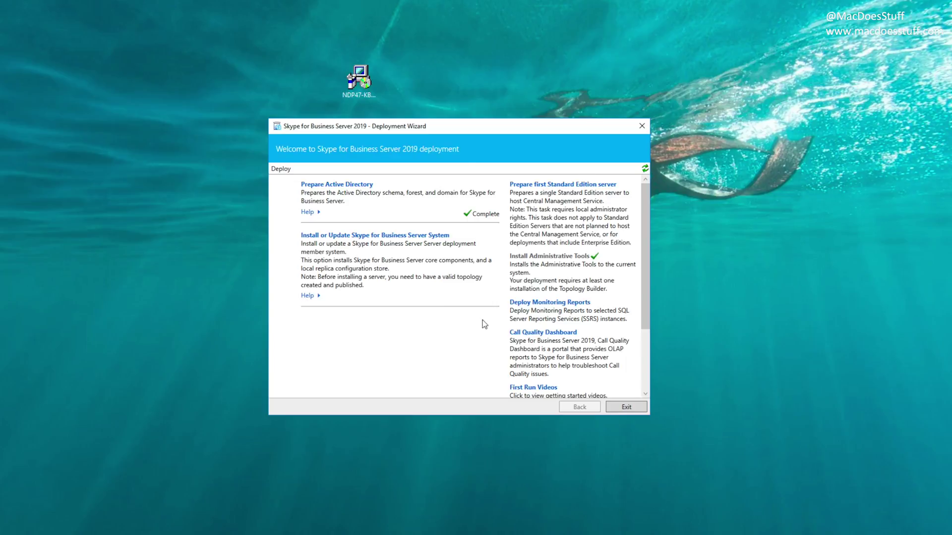
# Step: Prepare the first Standard Edition server and close the completed preparation
pyautogui.click(535, 185)
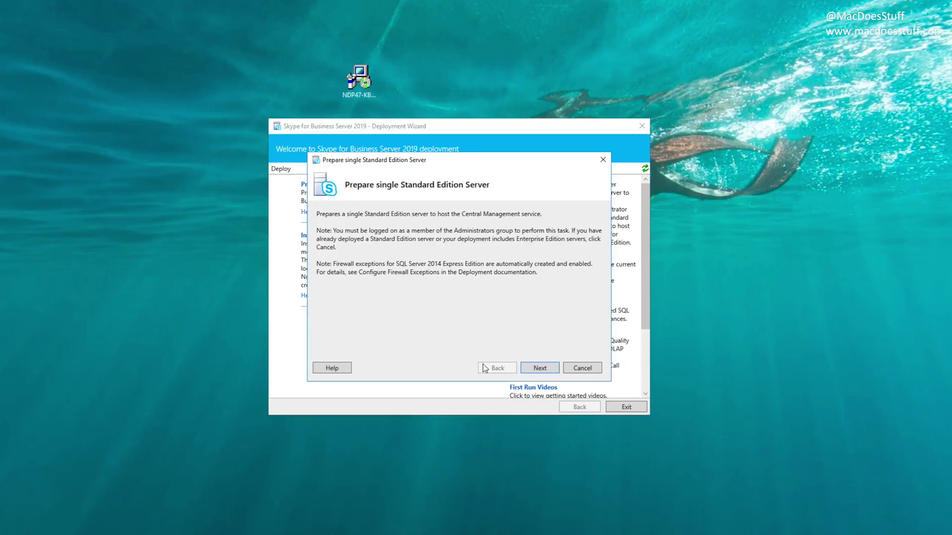
pyautogui.click(539, 367)
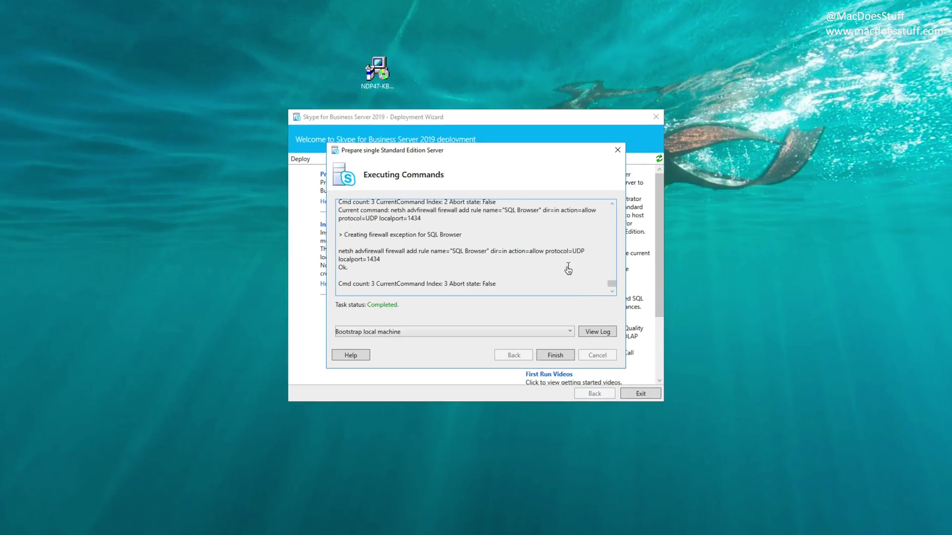
pyautogui.click(554, 356)
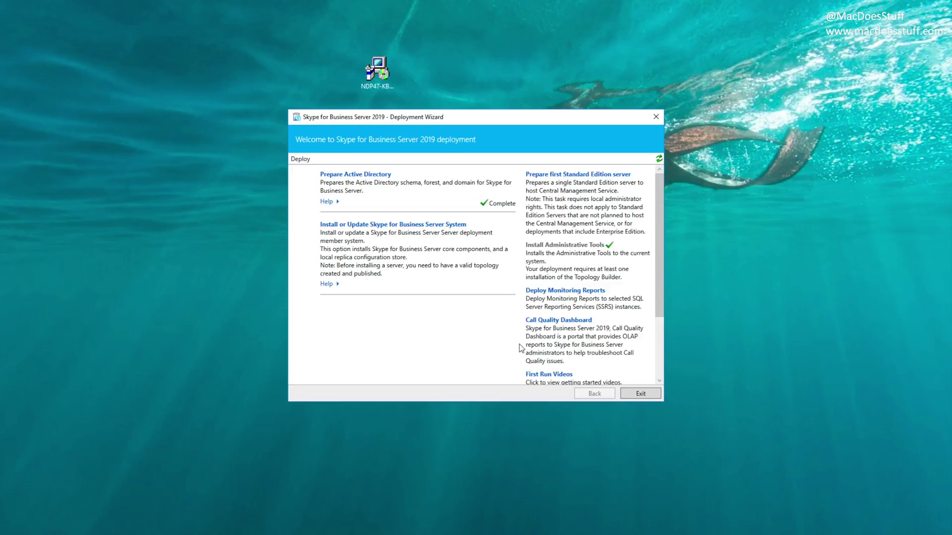
pyautogui.press('super')
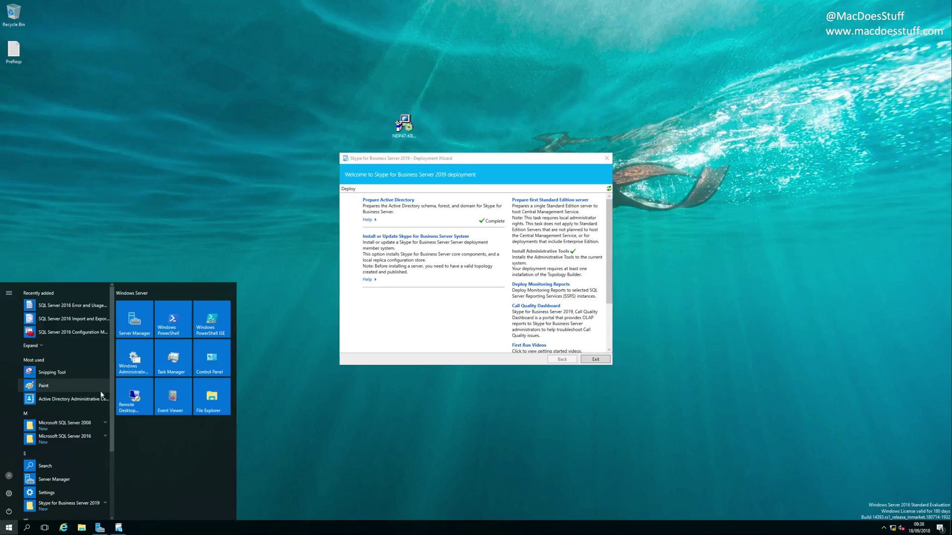
# Step: Launch Topology Builder and start a new topology saved as 'Topology'
pyautogui.scroll(-1, 64, 426)
pyautogui.scroll(-3, 218, 437)
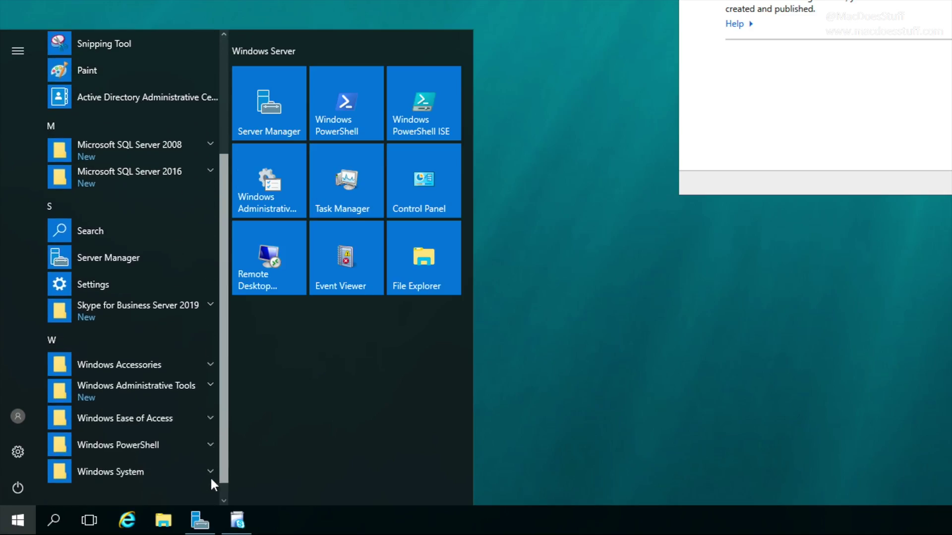
pyautogui.click(155, 288)
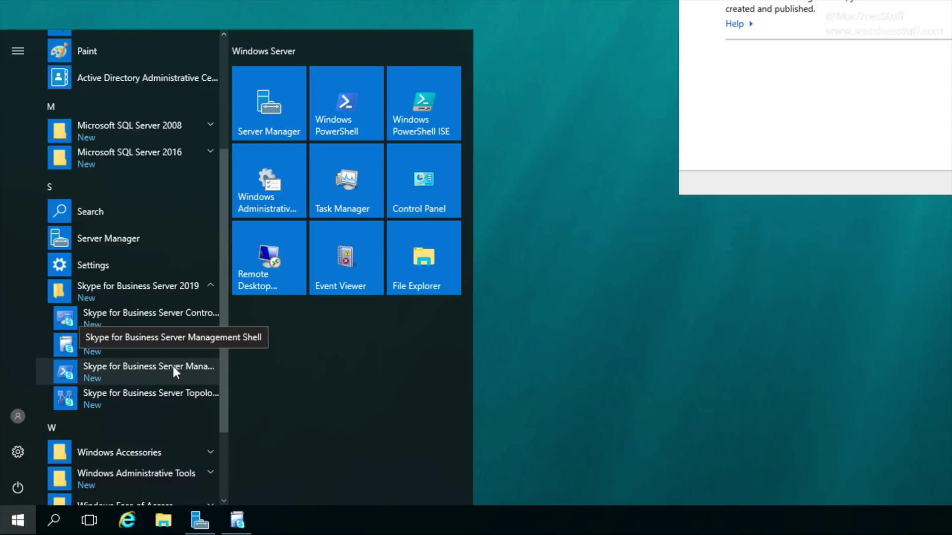
pyautogui.click(169, 395)
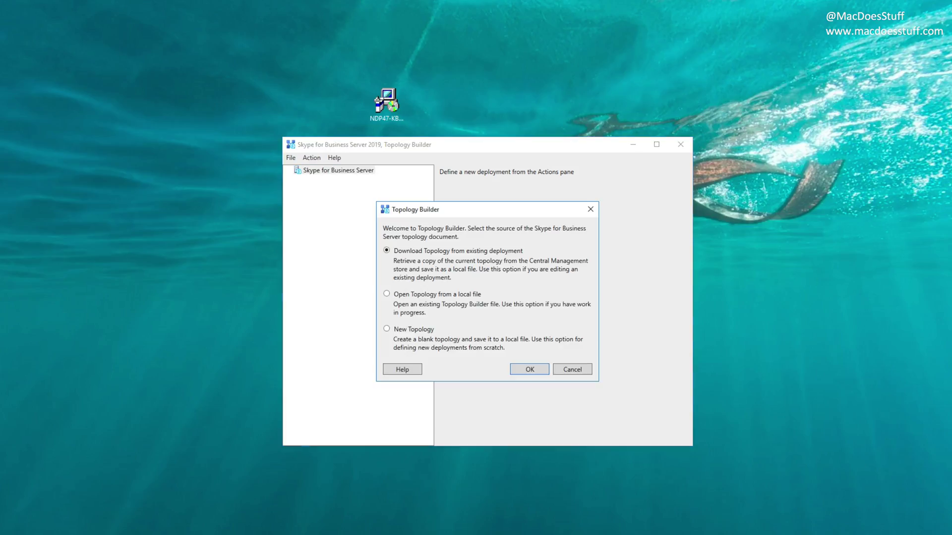
pyautogui.click(411, 329)
pyautogui.click(528, 368)
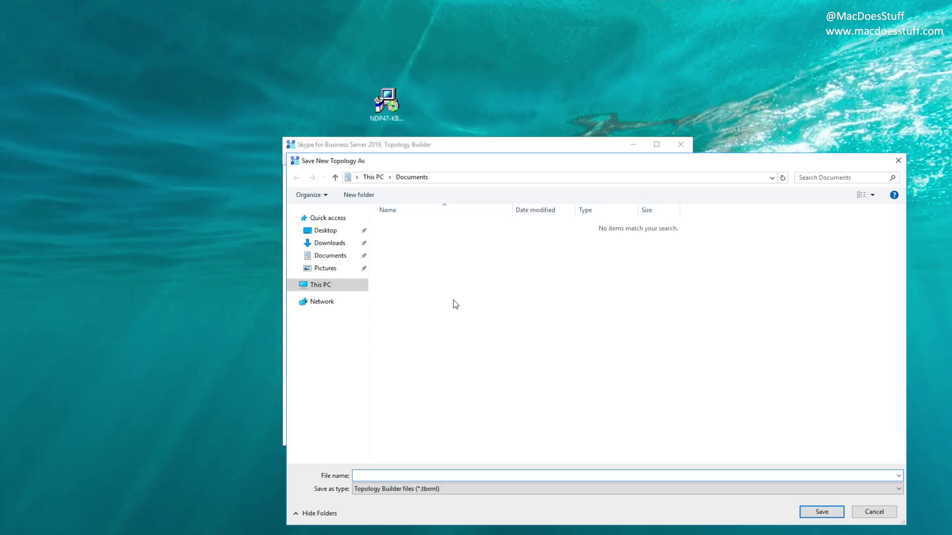
pyautogui.write('Topology')
pyautogui.press('Return')
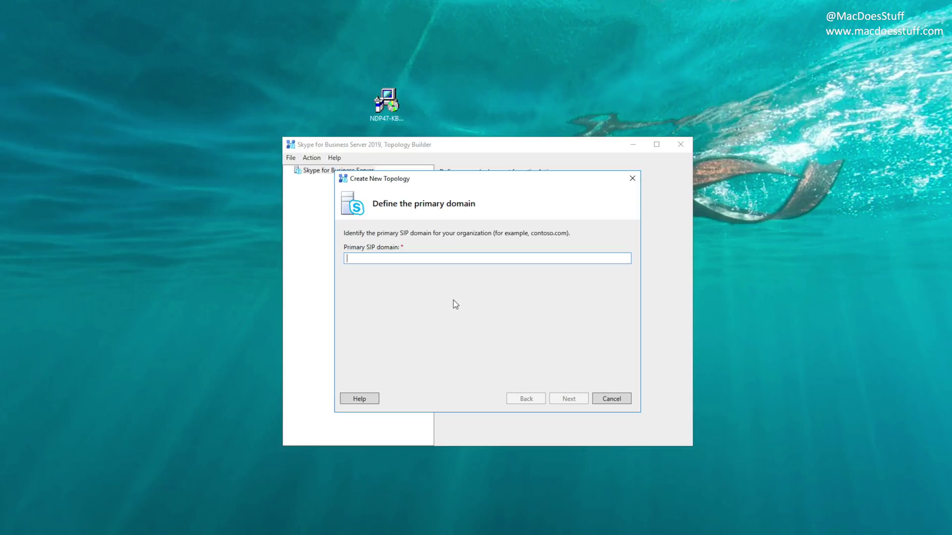
# Step: Set Contoso.com as the primary SIP domain and name the first site 'Contoso IT', description 'IT Department'
pyautogui.write('Contoso.')
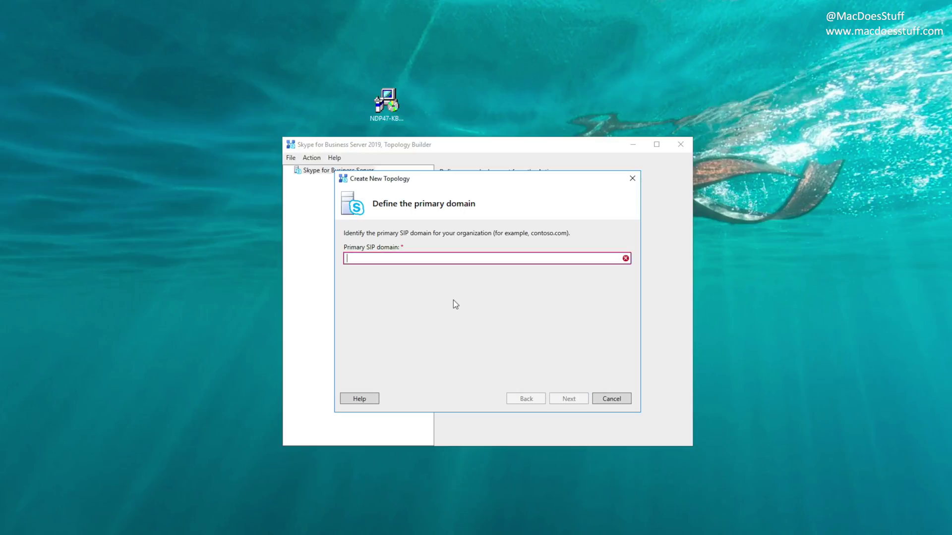
pyautogui.write('com')
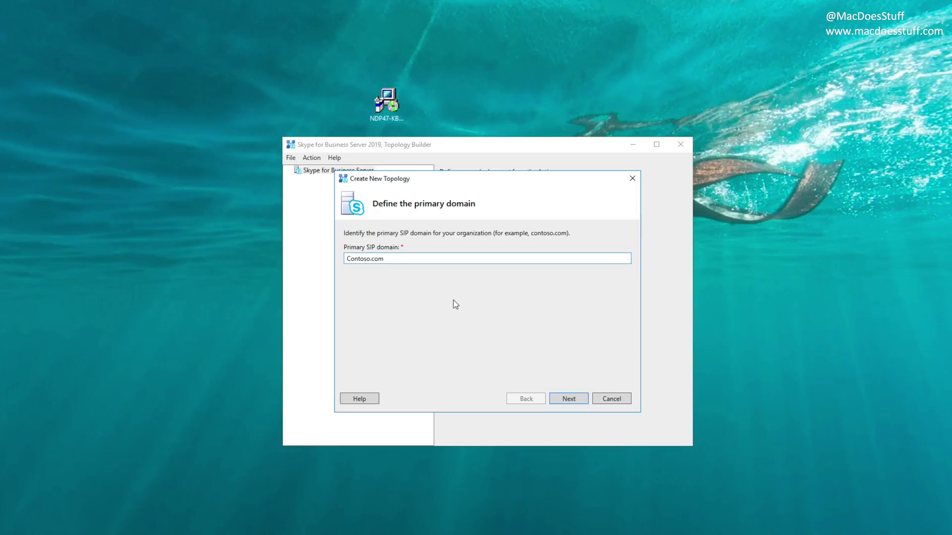
pyautogui.click(562, 402)
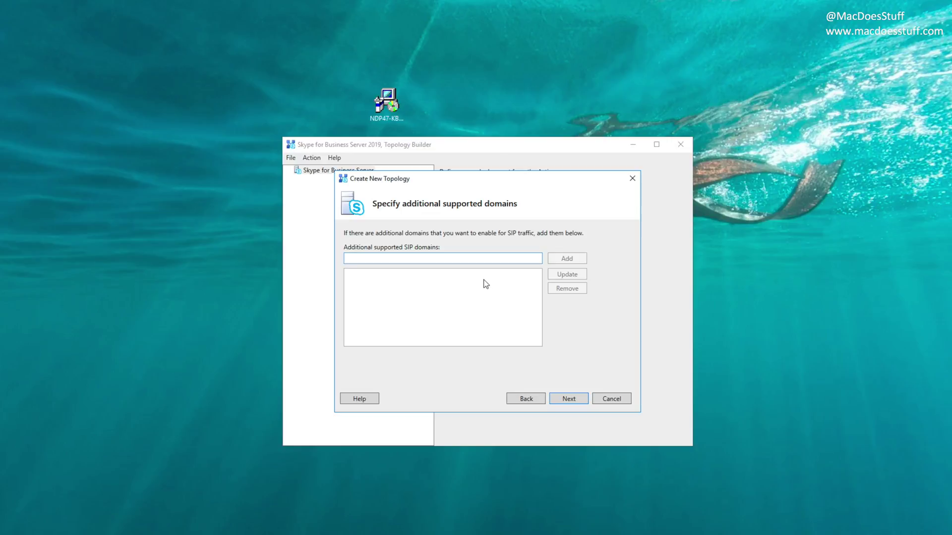
pyautogui.click(563, 399)
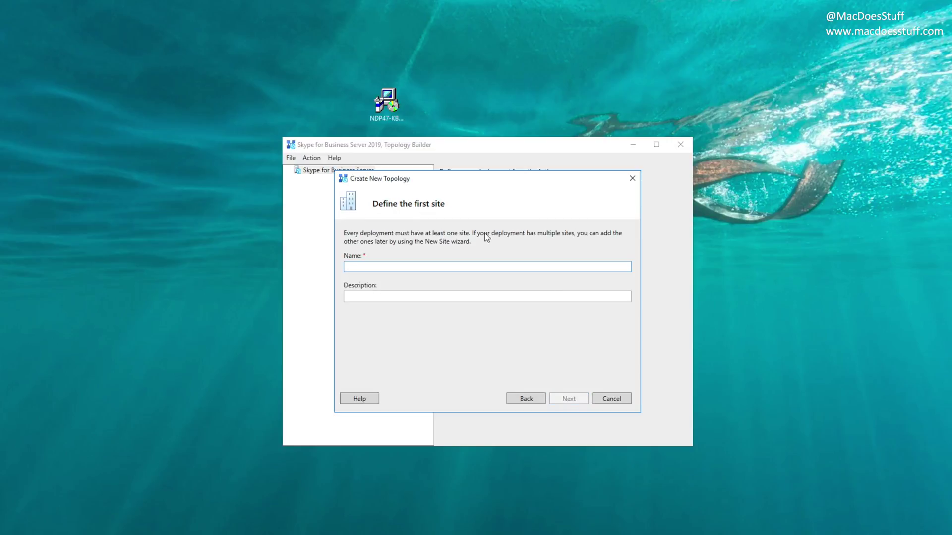
pyautogui.write('Contoso IT')
pyautogui.press('Tab')
pyautogui.write('IT Department')
pyautogui.press('Return')
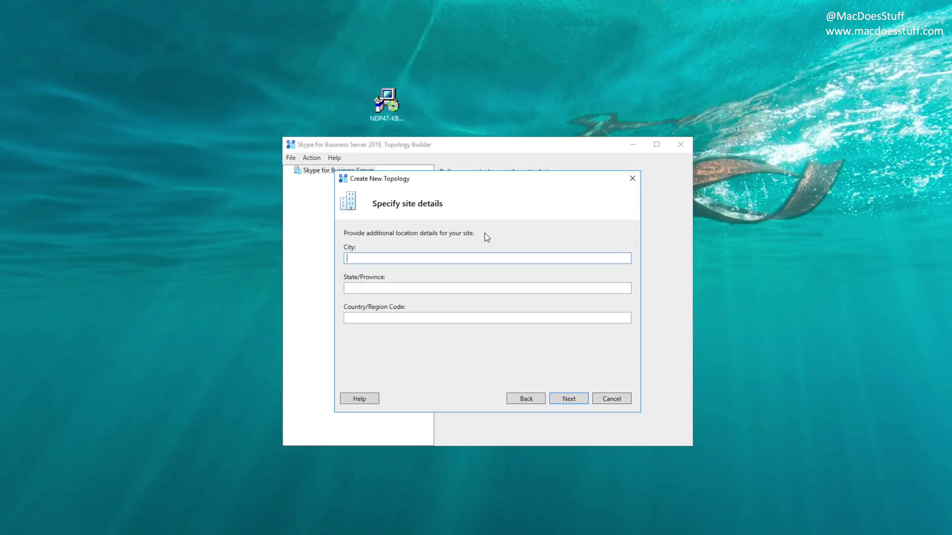
# Step: Locate the site in London, Gtr London, country GB, and finish the new topology wizard
pyautogui.write('London')
pyautogui.press('Tab')
pyautogui.write('Gt')
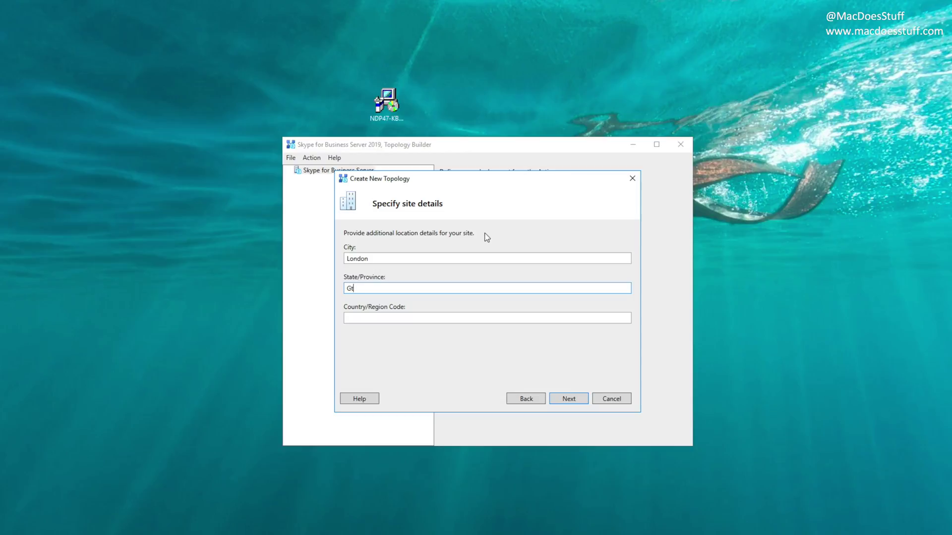
pyautogui.write('r London')
pyautogui.press('Tab')
pyautogui.write('GB')
pyautogui.press('Return')
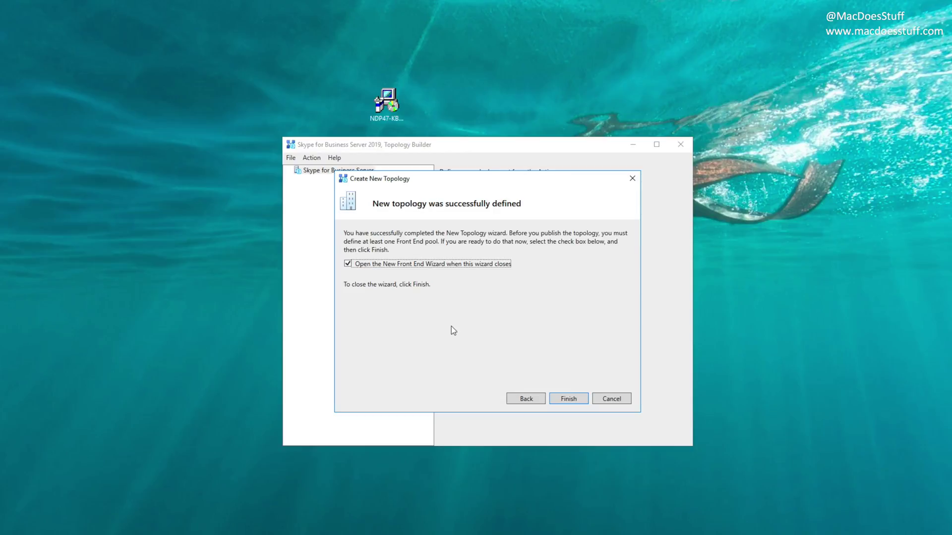
pyautogui.click(568, 398)
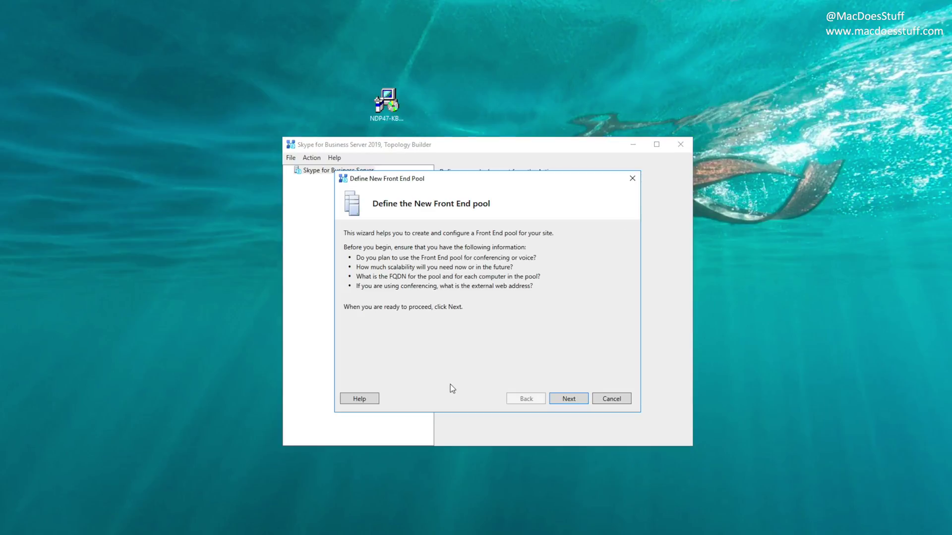
# Step: Make the new Front End pool a Standard Edition Server
pyautogui.click(574, 403)
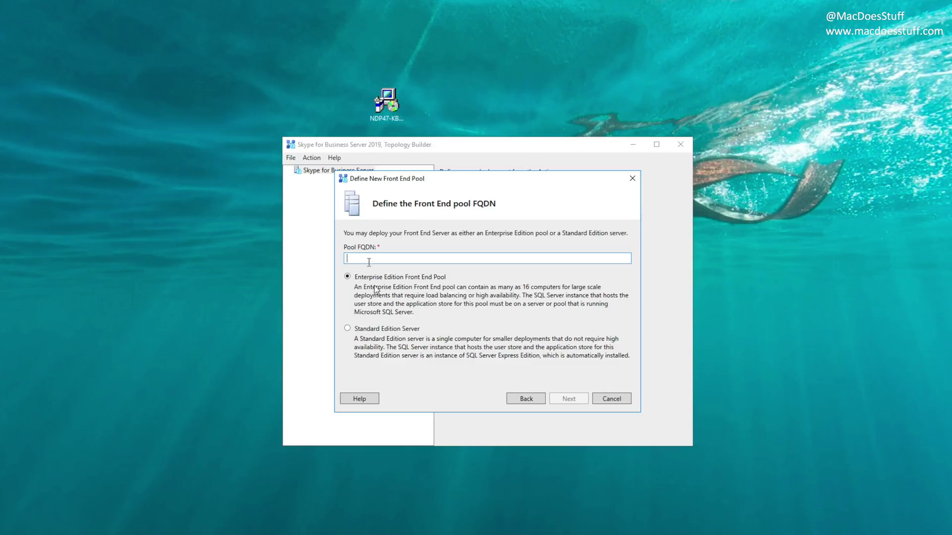
pyautogui.click(379, 329)
pyautogui.click(384, 261)
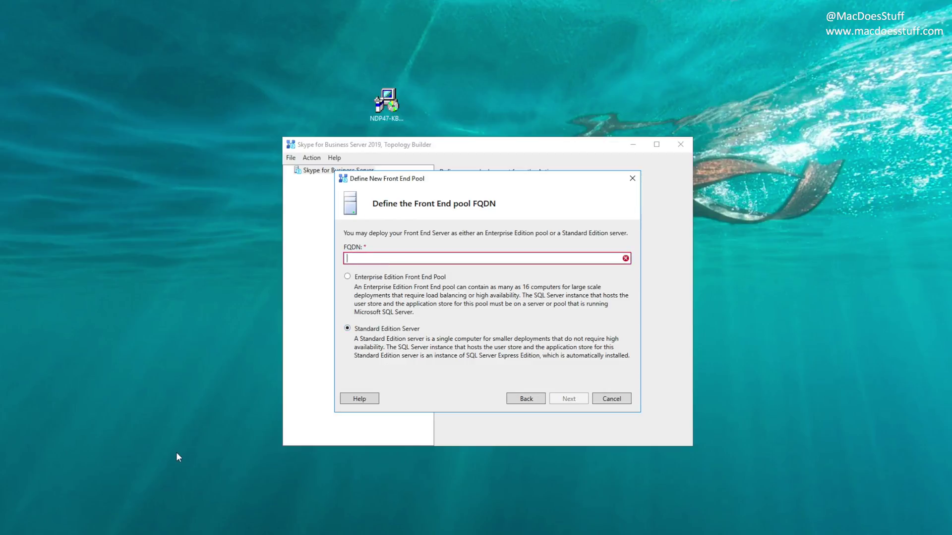
# Step: Check the computer's full name in This PC properties, then enter pool FQDN sfb.macdoesstuff.local
pyautogui.press('super+e')
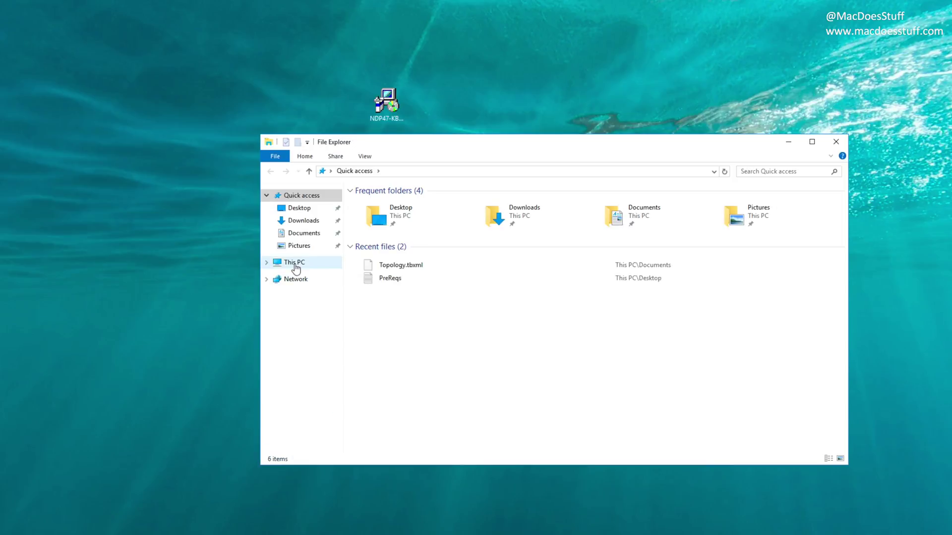
pyautogui.rightClick(291, 262)
pyautogui.click(341, 401)
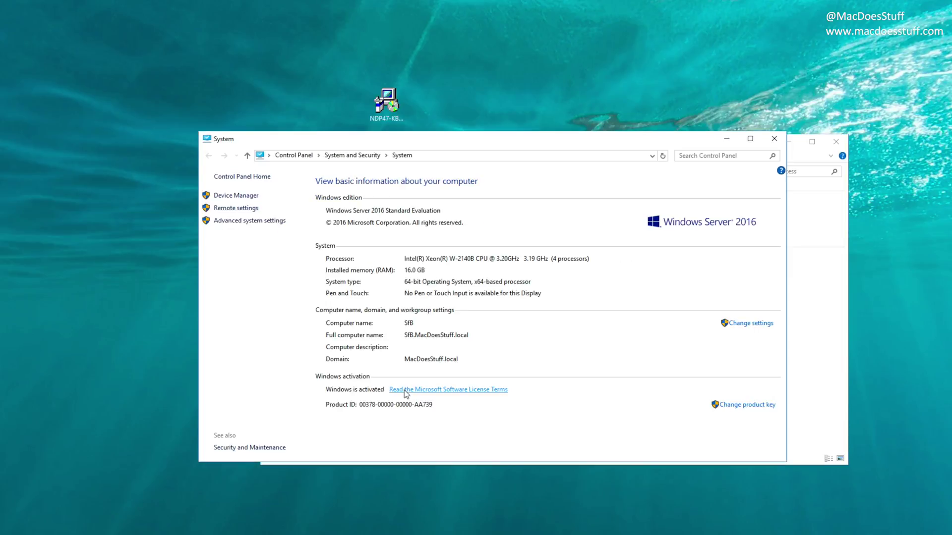
pyautogui.click(773, 139)
pyautogui.click(788, 142)
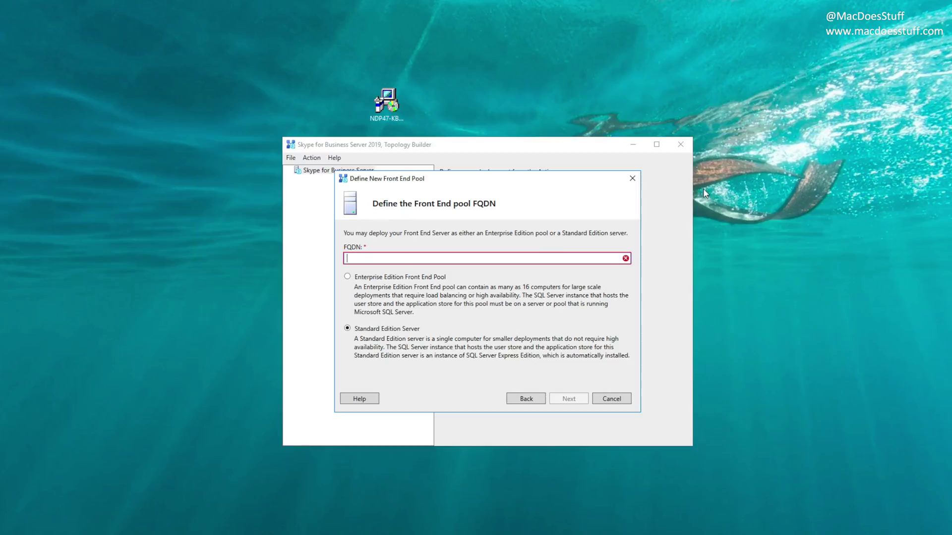
pyautogui.write('sfb.macdoesstuf')
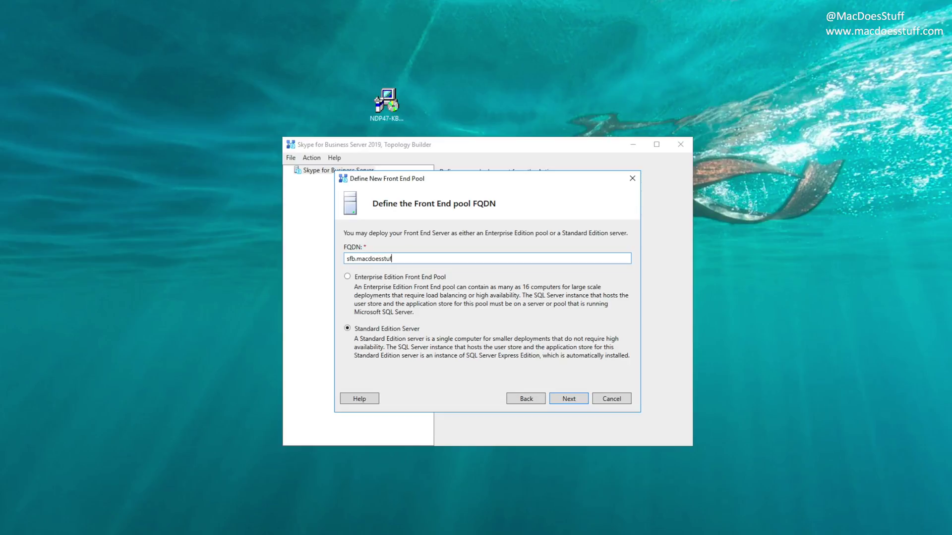
pyautogui.write('f.local')
# Step: Enable Conferencing, Dial-in (PSTN) conferencing, Enterprise Voice and Call Admission Control for the pool
pyautogui.press('Return')
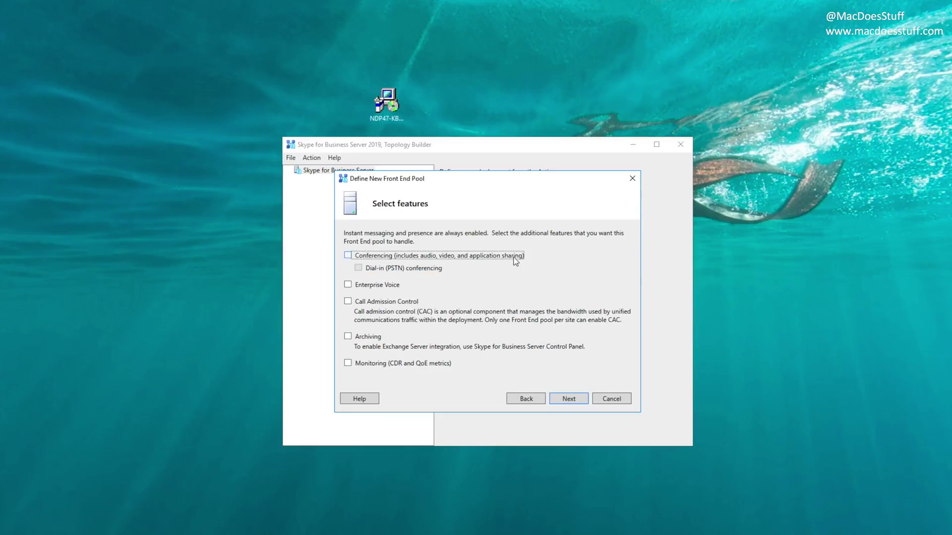
pyautogui.click(500, 256)
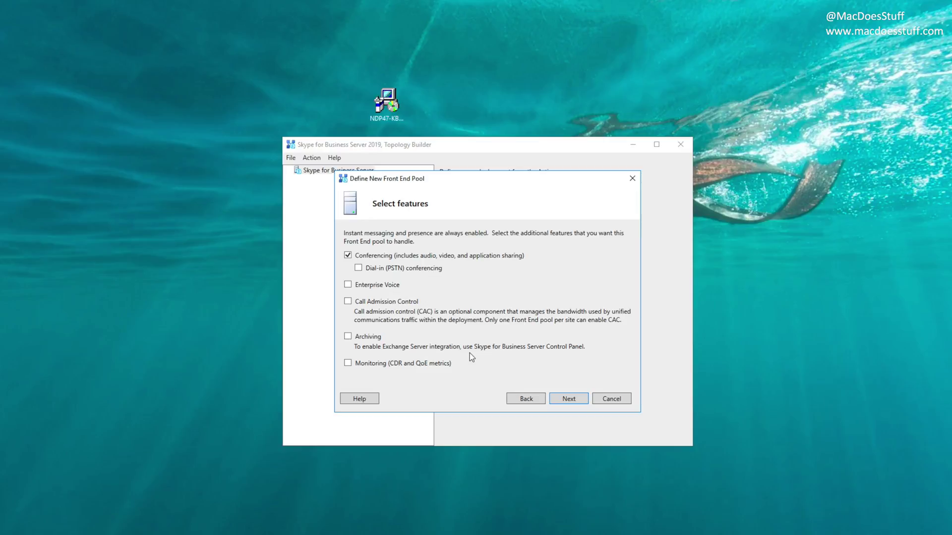
pyautogui.click(373, 285)
pyautogui.click(382, 270)
pyautogui.click(373, 303)
pyautogui.click(571, 402)
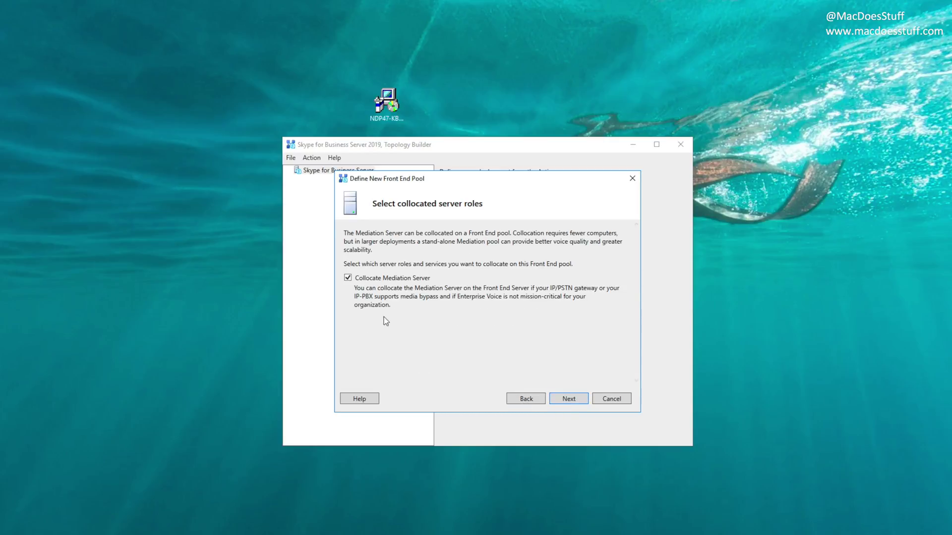
# Step: Keep Mediation Server collocated, skip the Edge pool, and accept the default SQL Server store
pyautogui.click(562, 402)
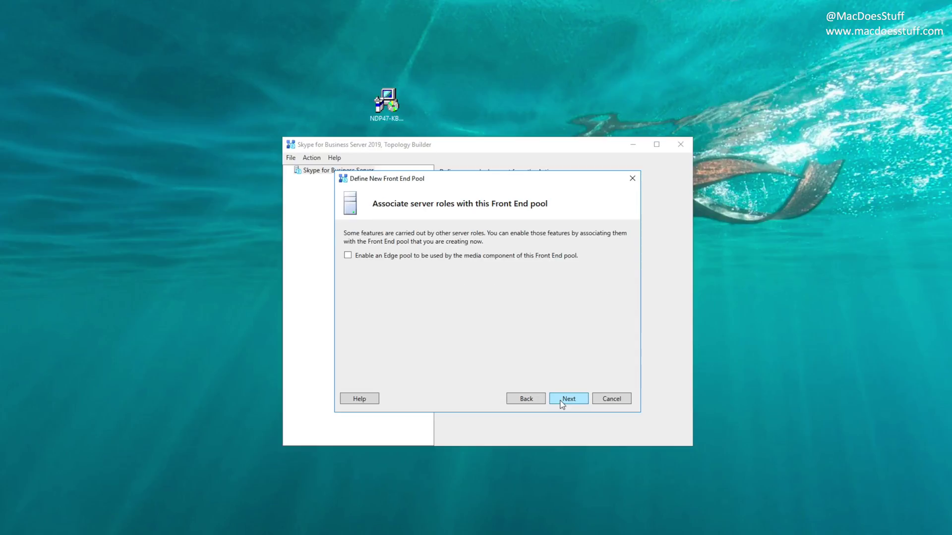
pyautogui.click(562, 402)
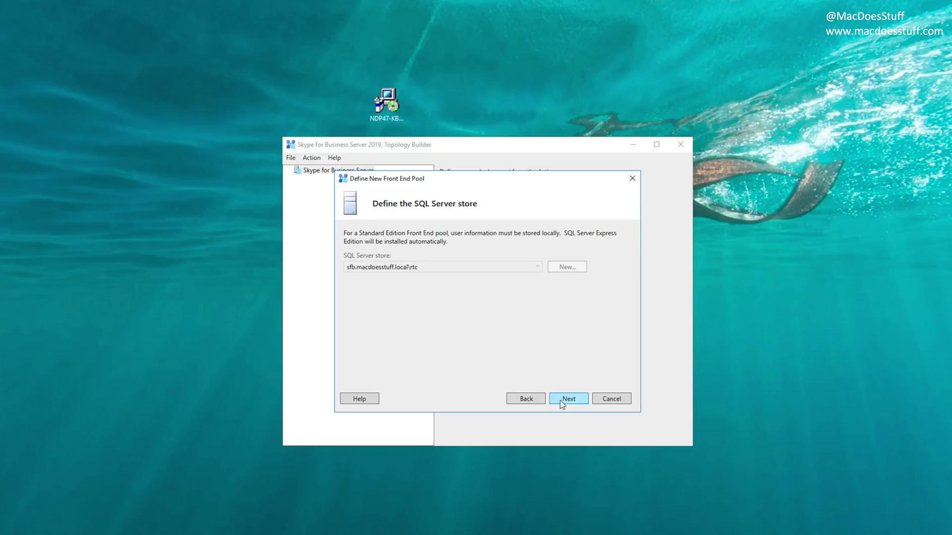
pyautogui.click(562, 402)
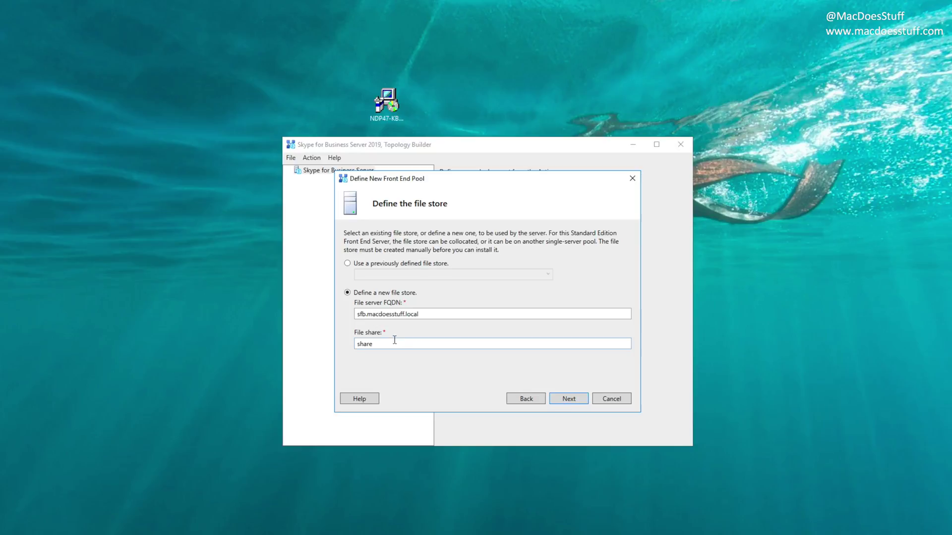
# Step: Create a new folder named SfBShare on Local Disk (C:)
pyautogui.press('super+e')
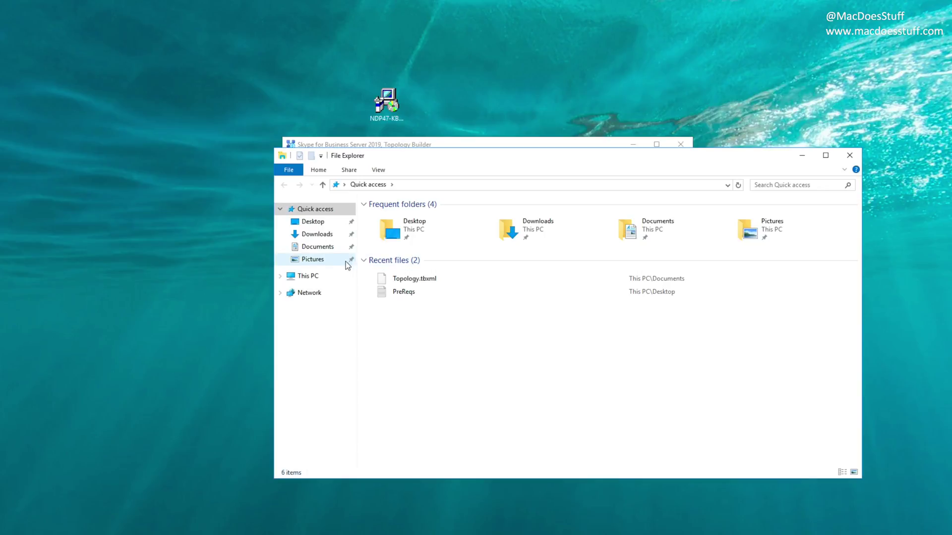
pyautogui.click(310, 278)
pyautogui.doubleClick(387, 299)
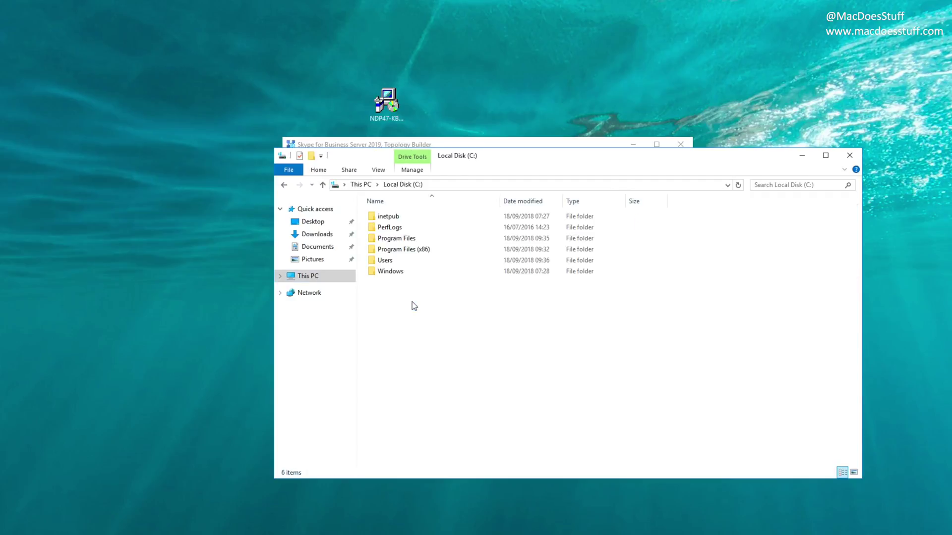
pyautogui.rightClick(404, 299)
pyautogui.moveTo(446, 402)
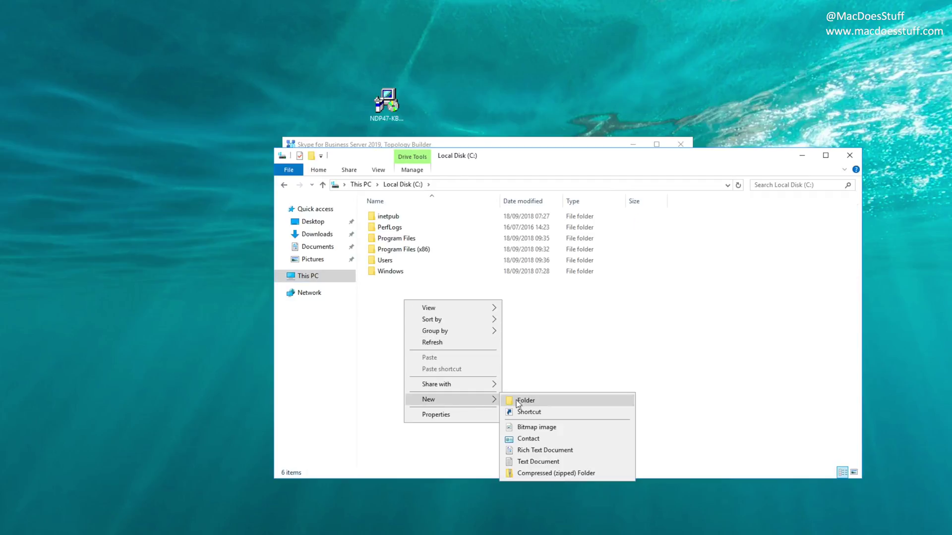
pyautogui.click(517, 400)
pyautogui.write('SfB')
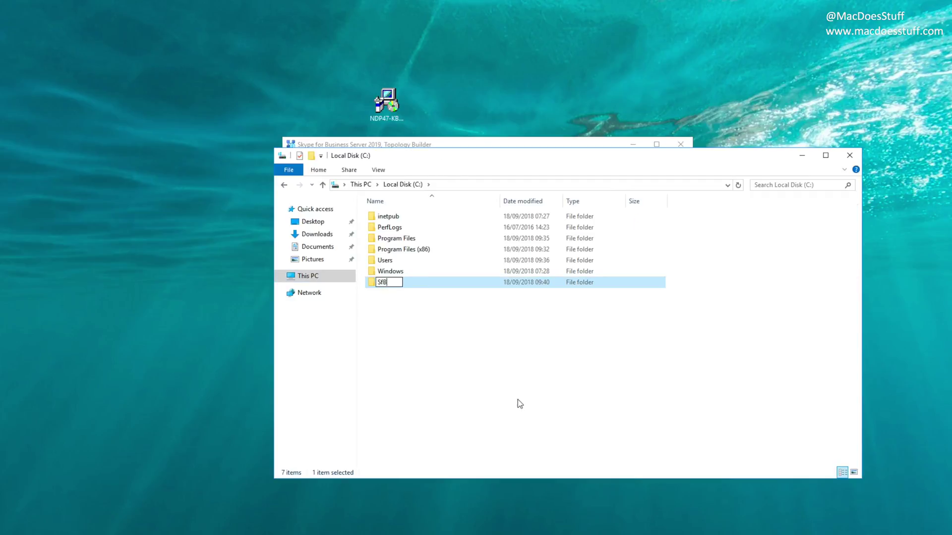
pyautogui.write('Share')
pyautogui.press('Return')
# Step: Share the SfBShare folder via Advanced Sharing with Everyone given Full Control
pyautogui.hotkey('alt', 'Return')
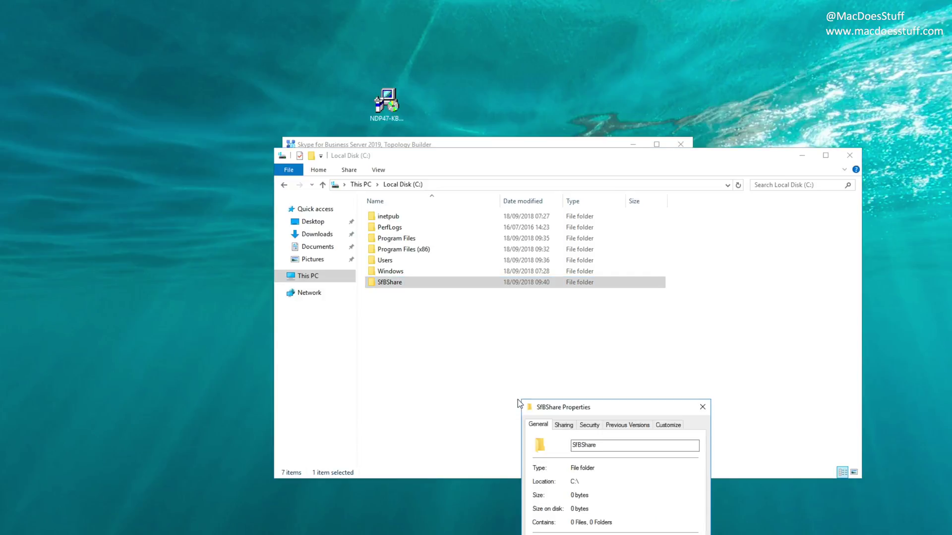
pyautogui.moveTo(570, 408); pyautogui.dragTo(430, 175)
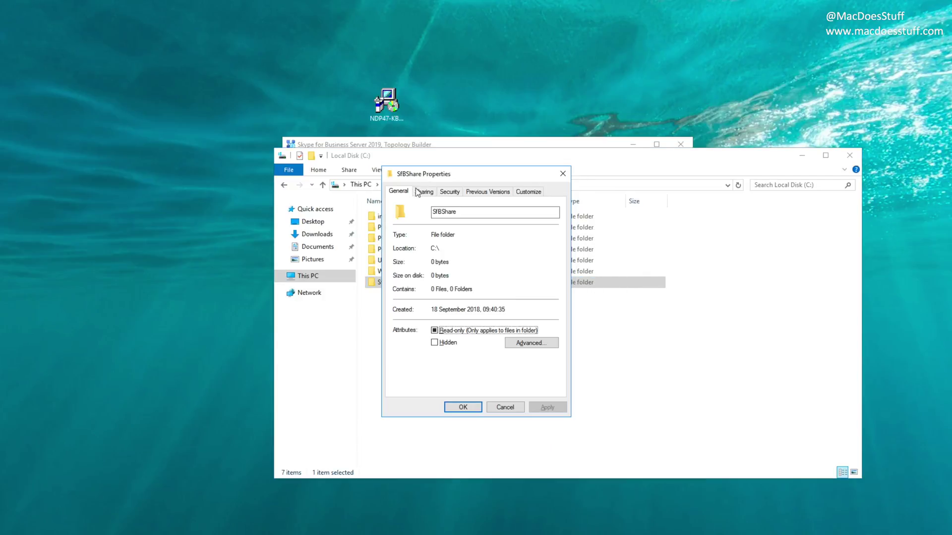
pyautogui.click(423, 193)
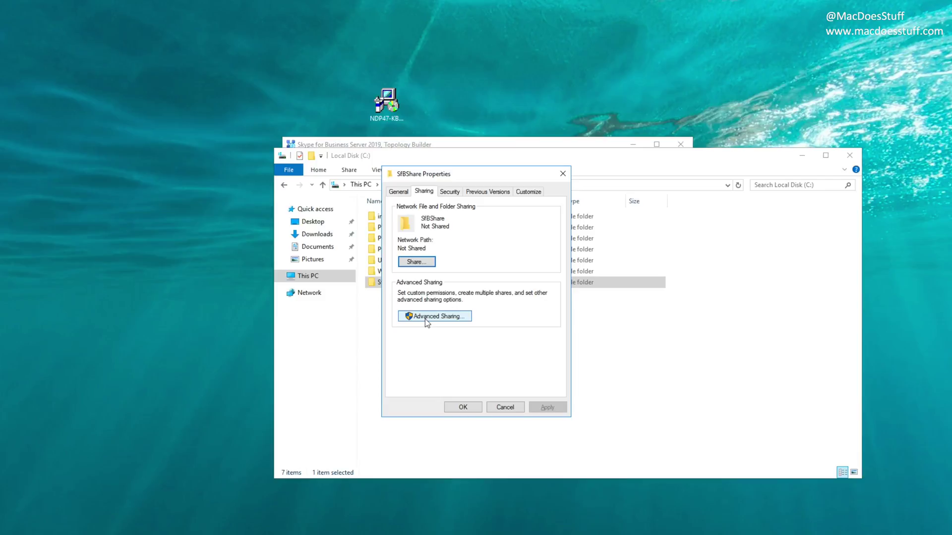
pyautogui.click(424, 319)
pyautogui.click(419, 210)
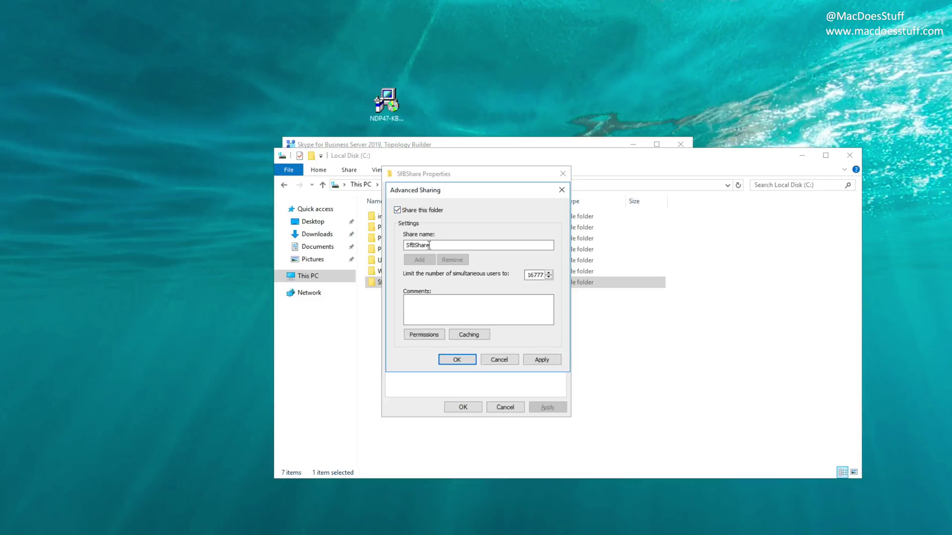
pyautogui.click(431, 335)
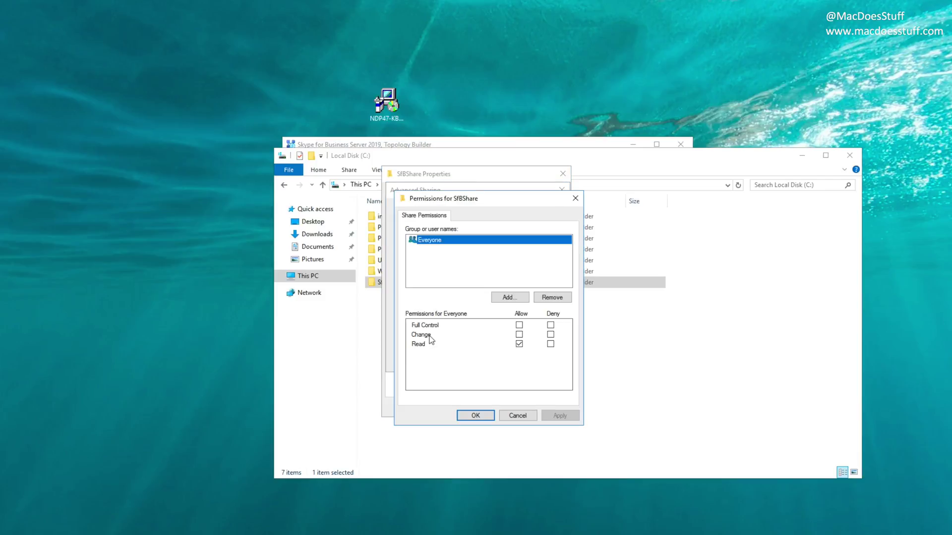
pyautogui.click(519, 325)
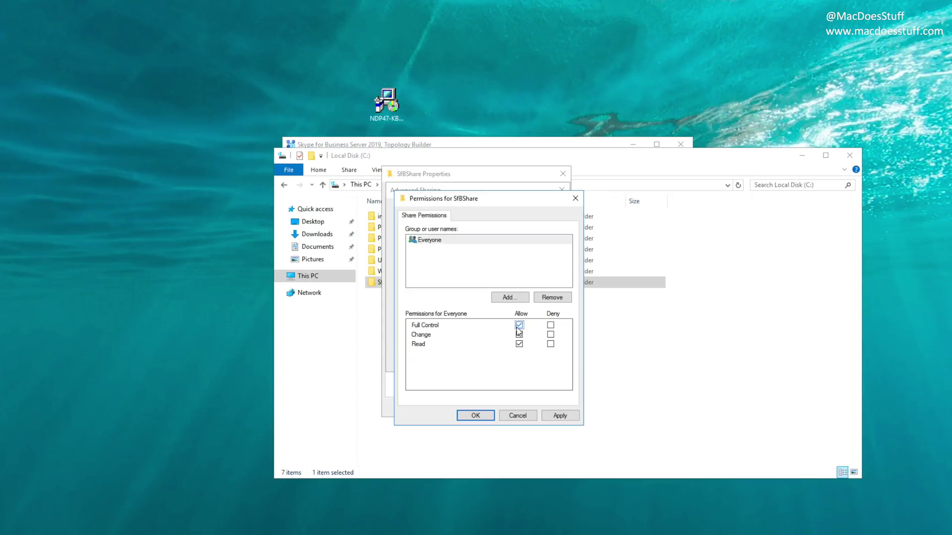
pyautogui.click(560, 416)
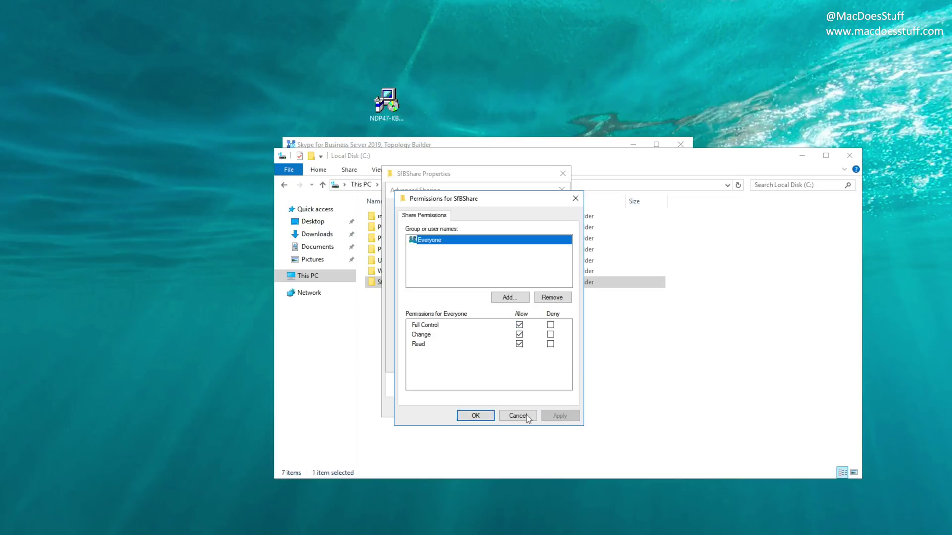
pyautogui.click(475, 415)
pyautogui.click(455, 362)
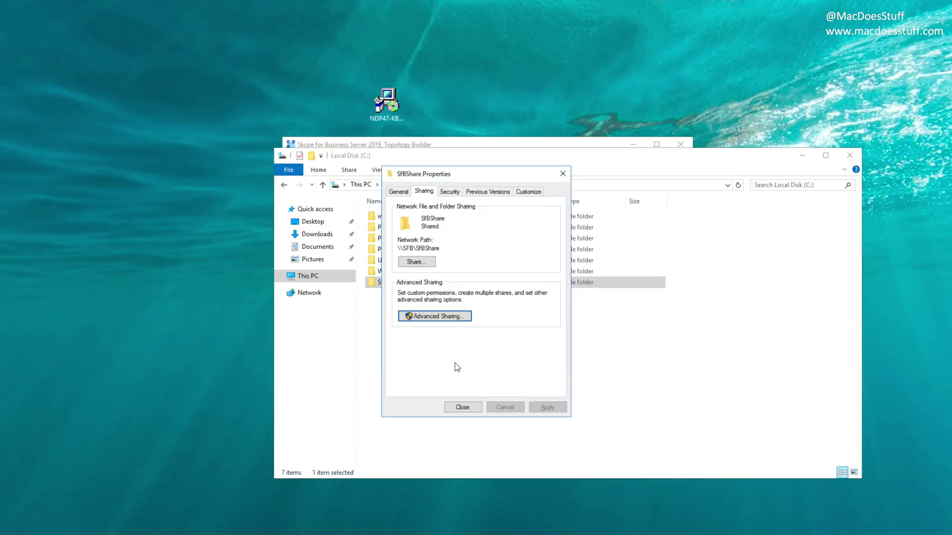
pyautogui.click(463, 407)
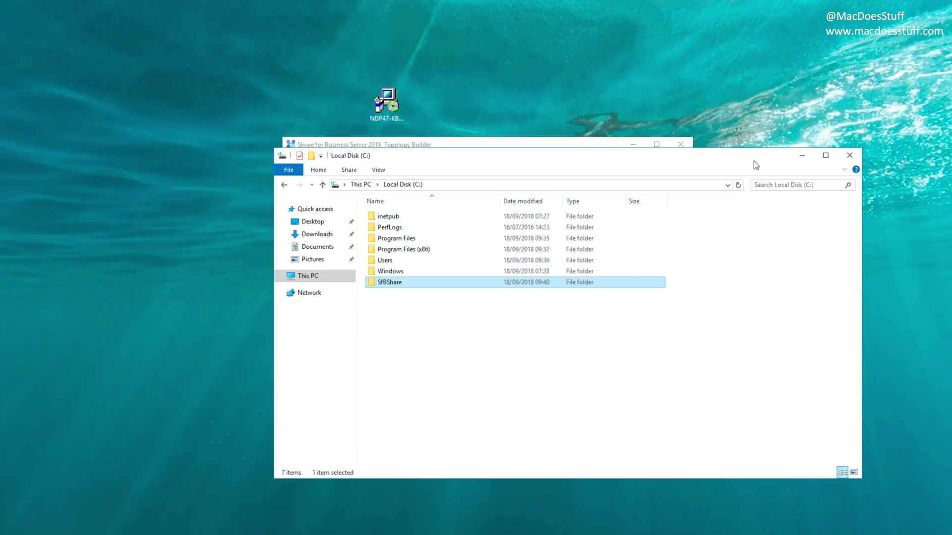
# Step: Enter SfBShare as the file store's file share name
pyautogui.click(849, 155)
pyautogui.doubleClick(435, 342)
pyautogui.write('SfBShare')
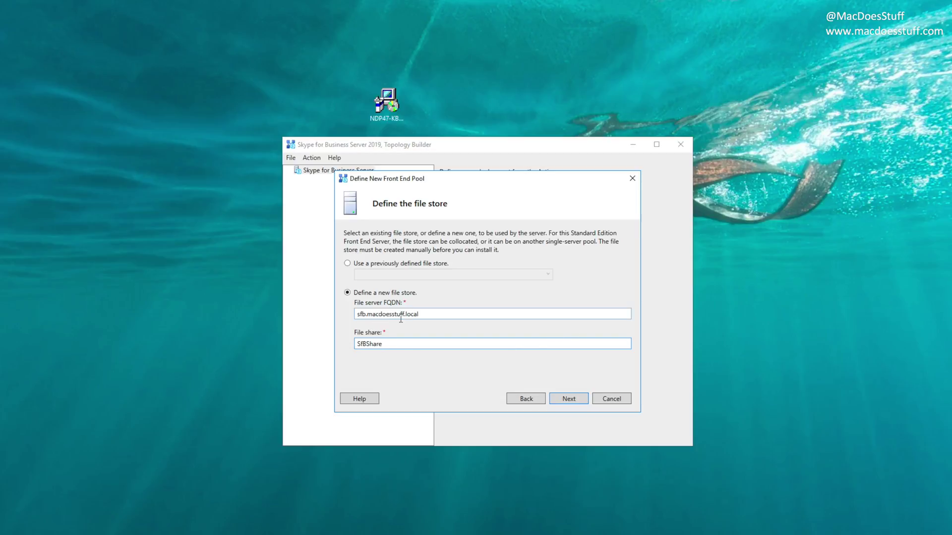
# Step: Accept the file store and Web Services URL, skip Office Web Apps, finish, and expand Contoso IT
pyautogui.click(557, 400)
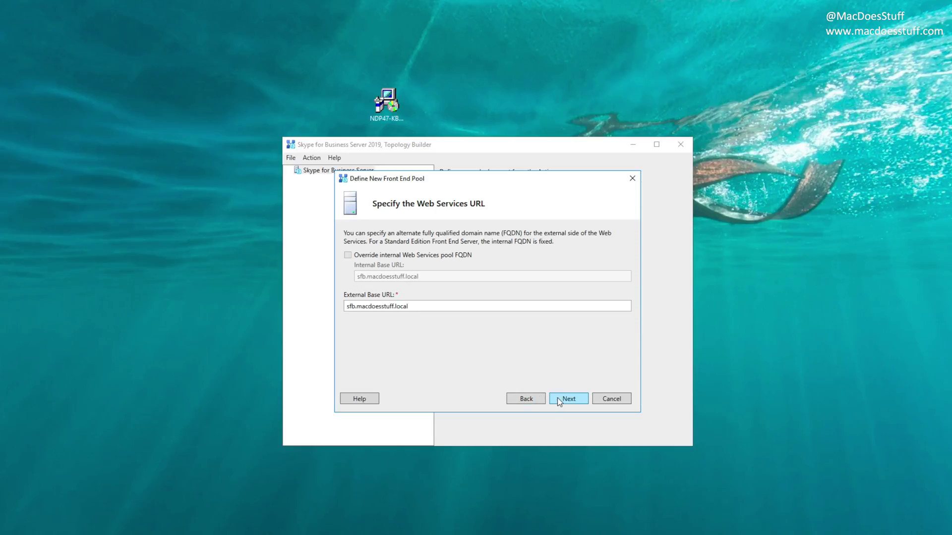
pyautogui.click(559, 400)
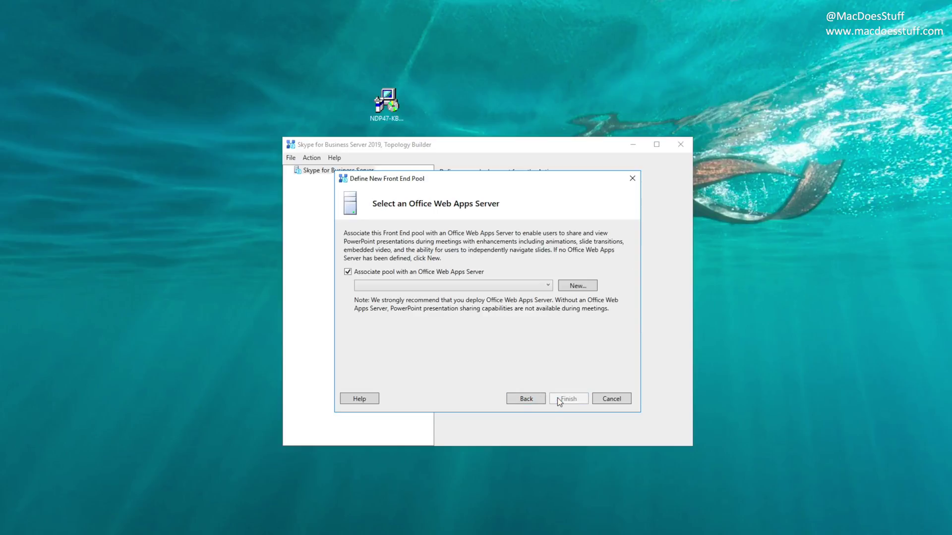
pyautogui.click(403, 274)
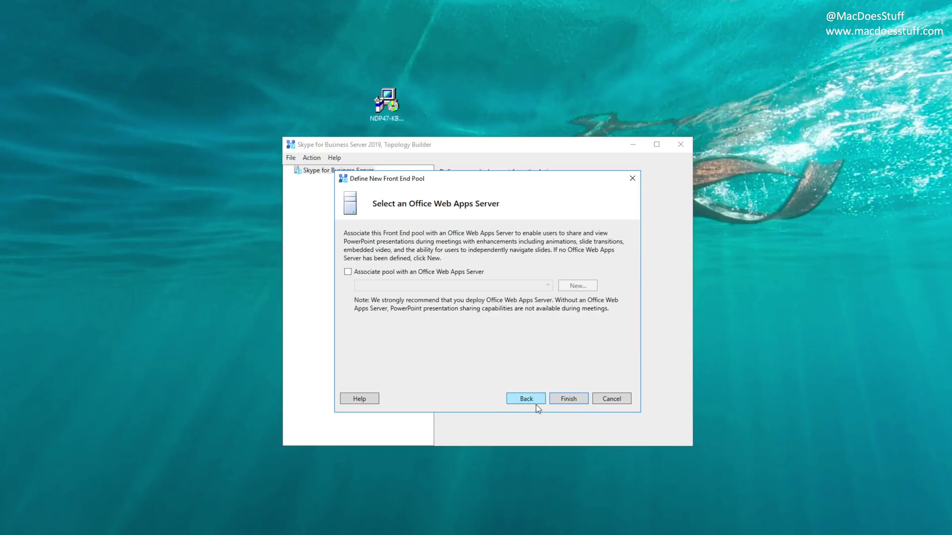
pyautogui.click(565, 400)
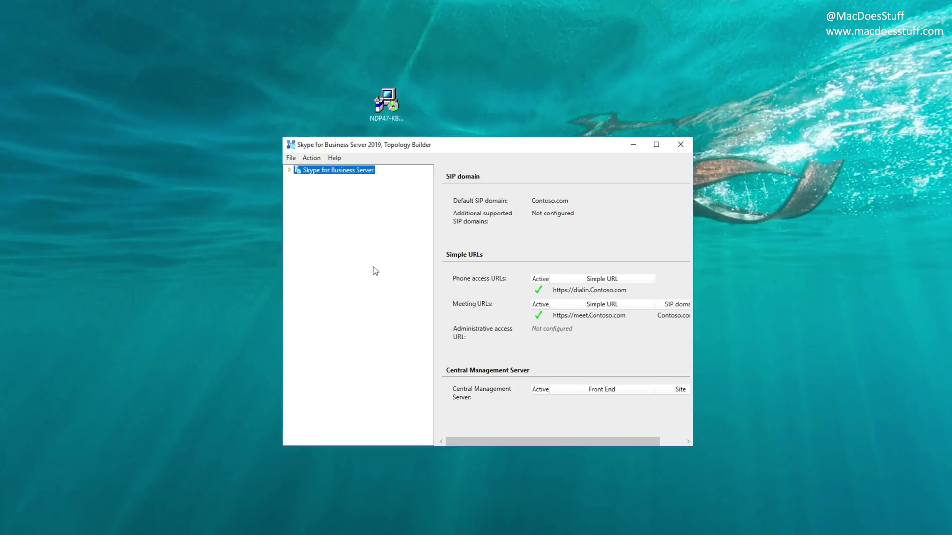
pyautogui.click(288, 171)
pyautogui.click(298, 178)
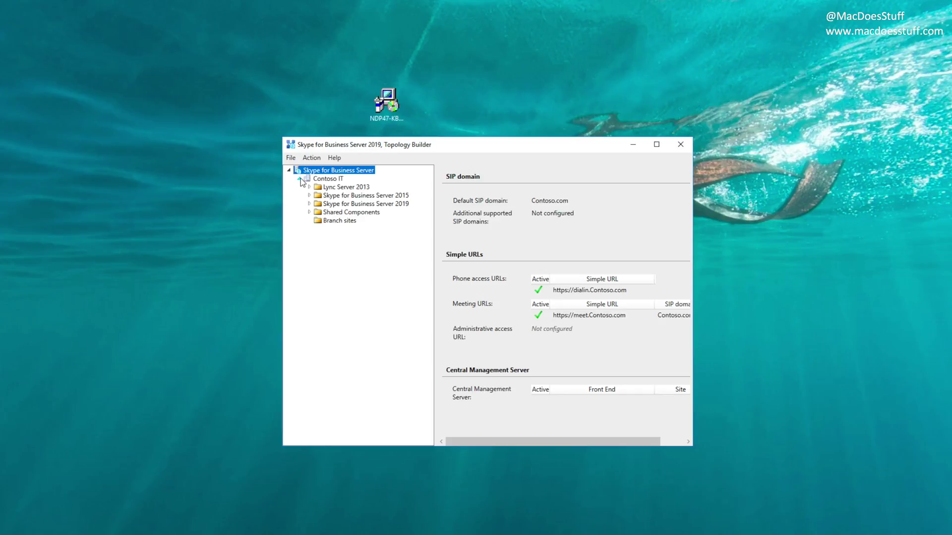
# Step: Publish the topology with sfb.macdoesstuff.local as Central Management Server and review the to-do notes
pyautogui.rightClick(326, 178)
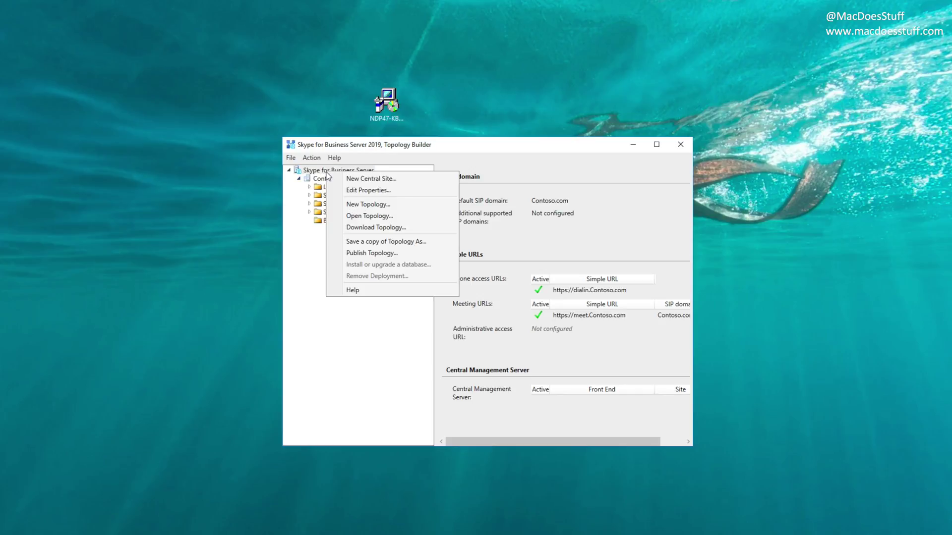
pyautogui.click(384, 254)
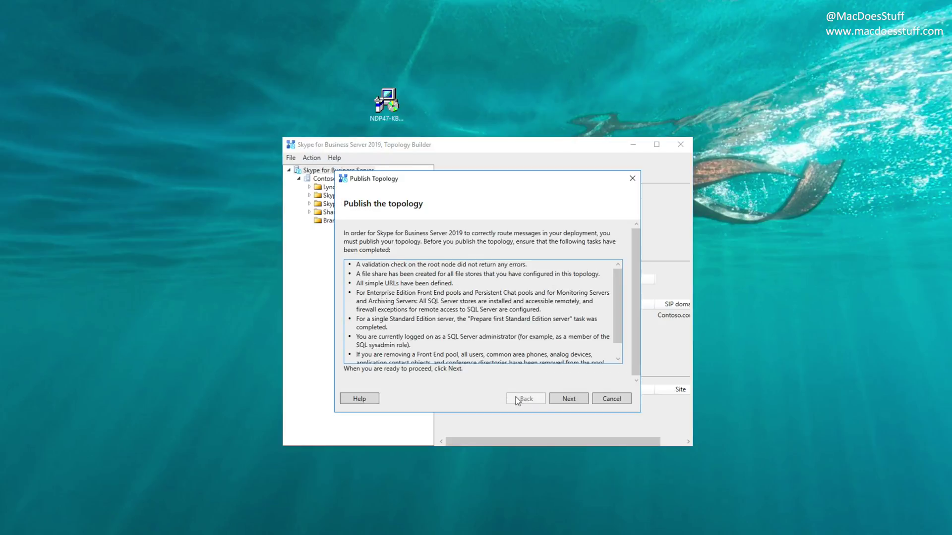
pyautogui.click(564, 400)
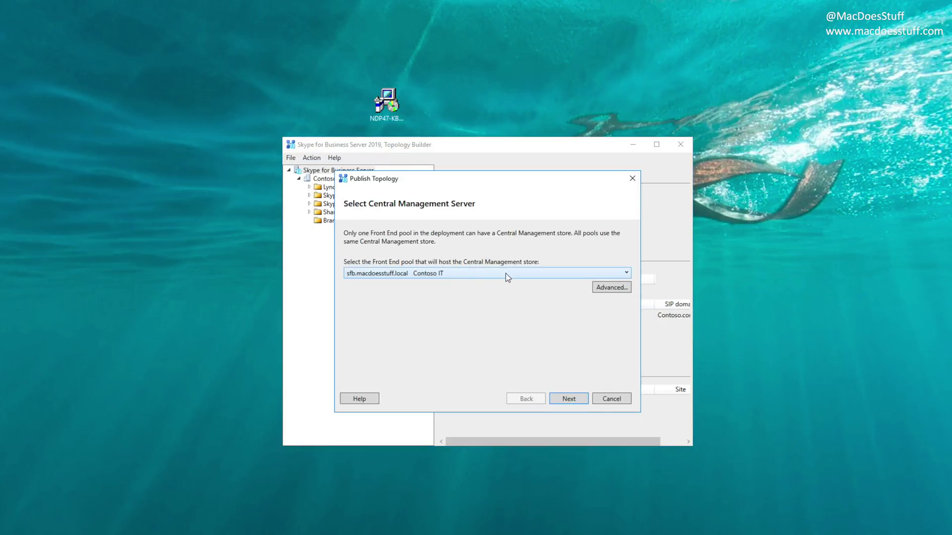
pyautogui.click(563, 399)
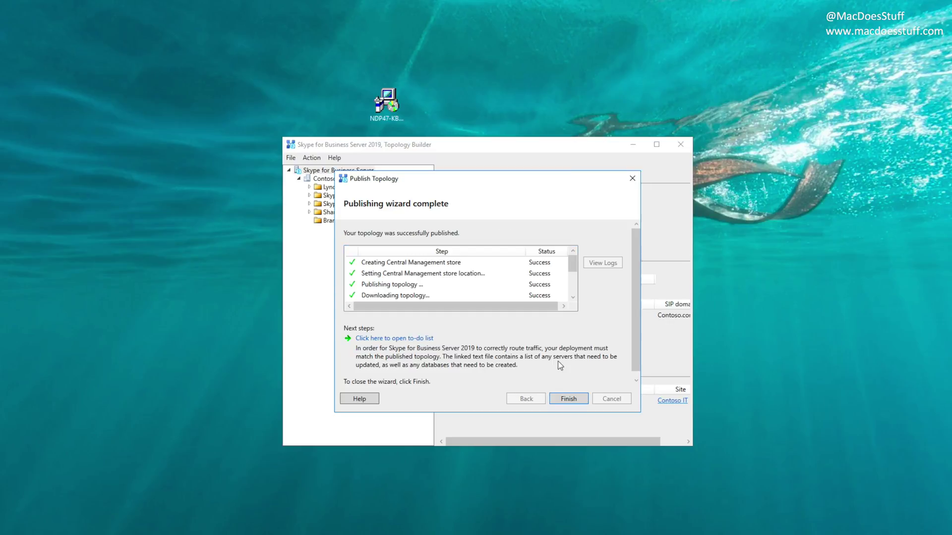
pyautogui.click(388, 339)
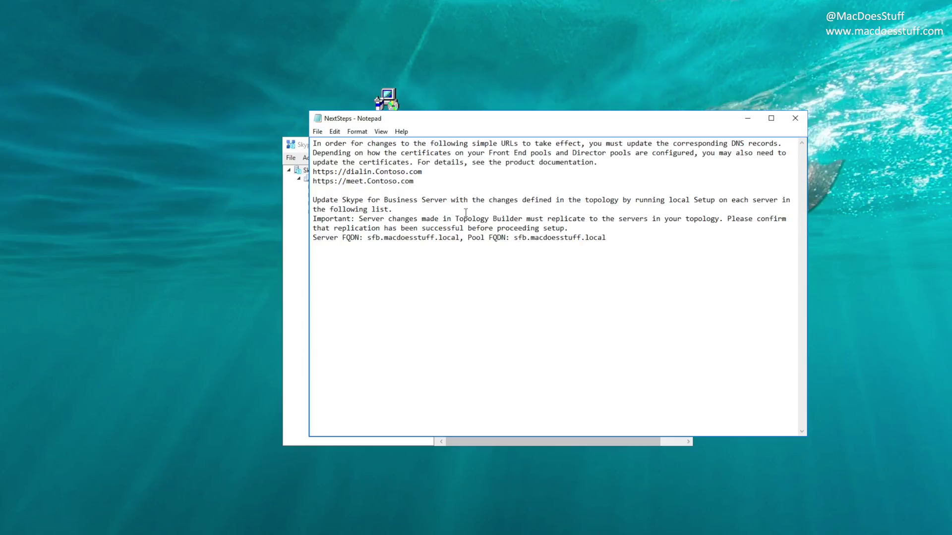
pyautogui.click(795, 118)
pyautogui.click(584, 395)
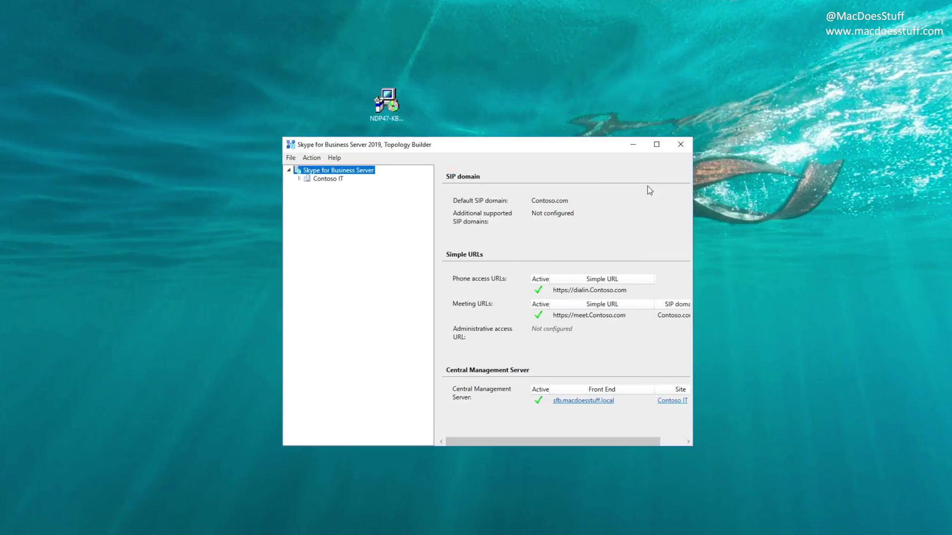
# Step: Close Topology Builder and switch to the DC machine's desktop
pyautogui.click(680, 144)
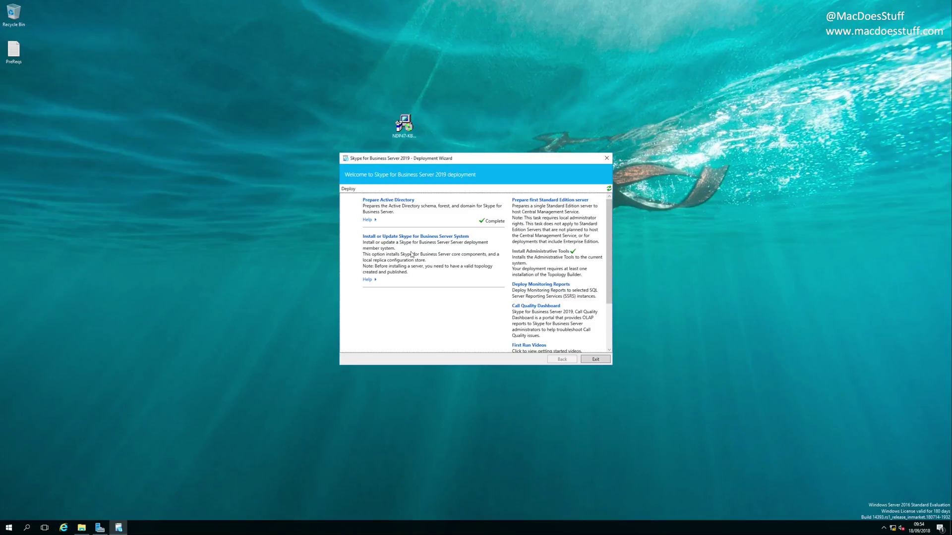
pyautogui.hotkey('ctrl', 'Right')
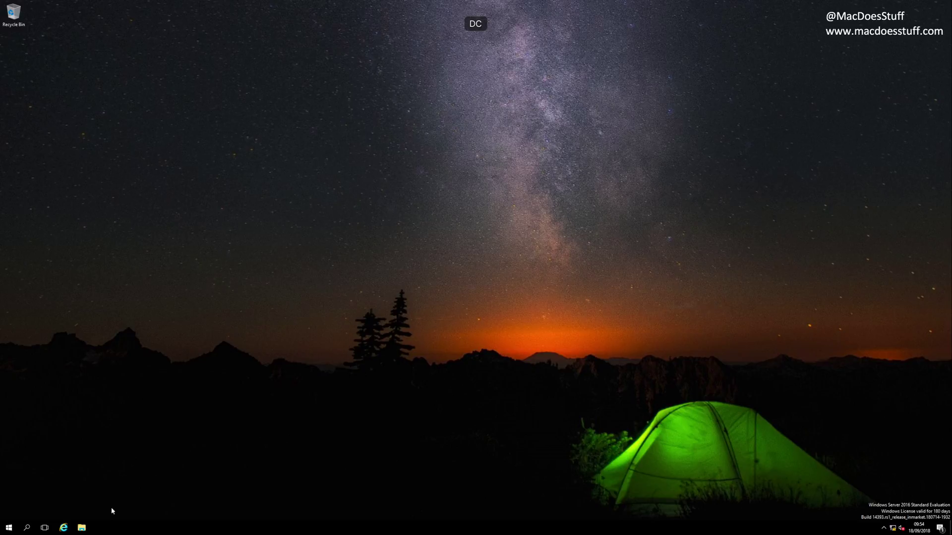
# Step: Open DNS Manager from Windows Administrative Tools, enlarge it, and expand Forward Lookup Zones
pyautogui.click(11, 527)
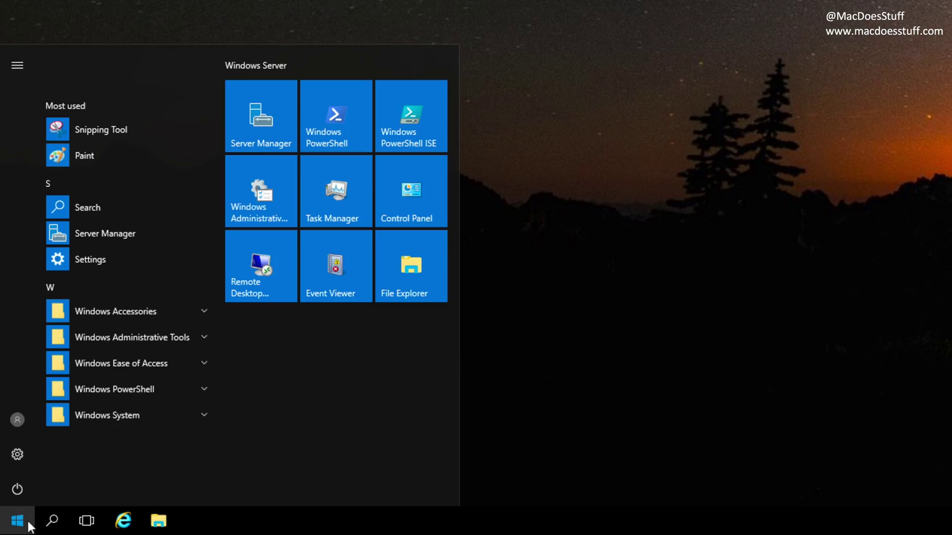
pyautogui.click(164, 341)
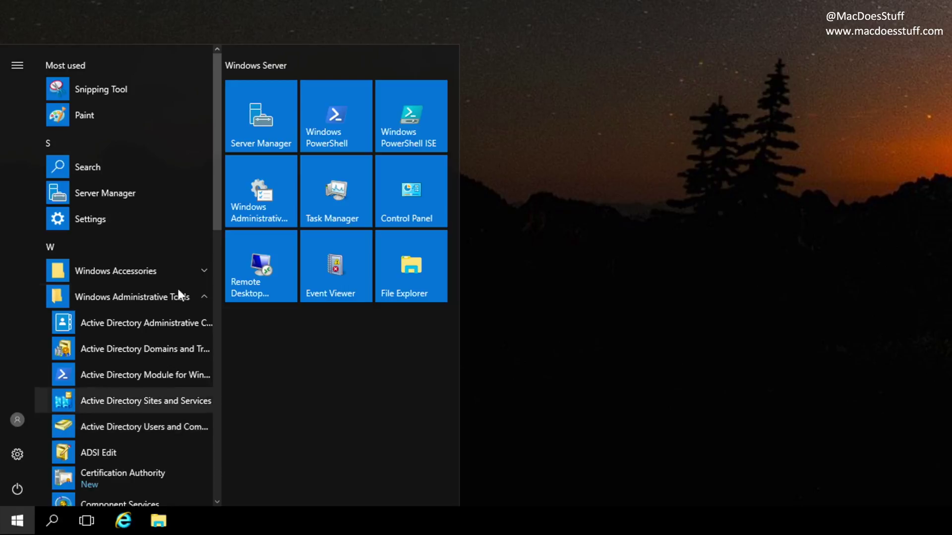
pyautogui.moveTo(218, 206); pyautogui.dragTo(222, 299)
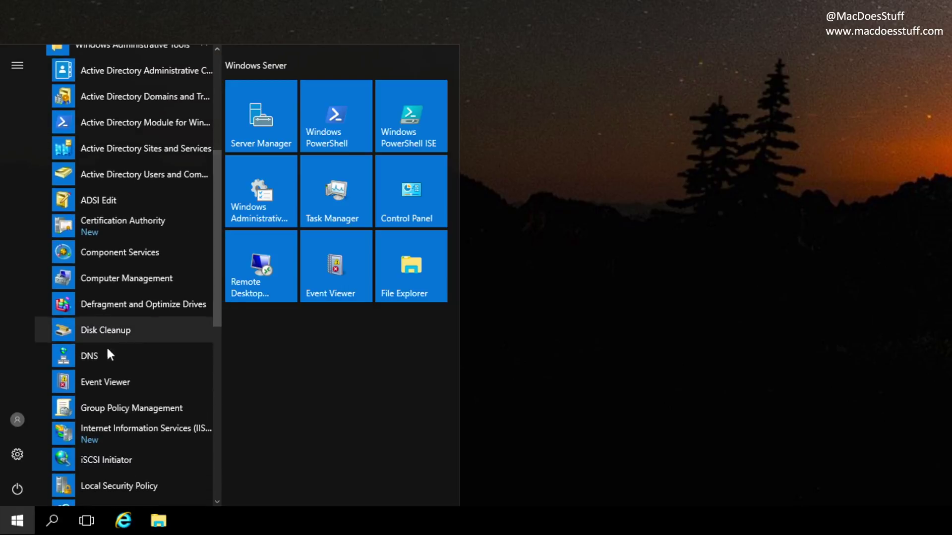
pyautogui.click(94, 355)
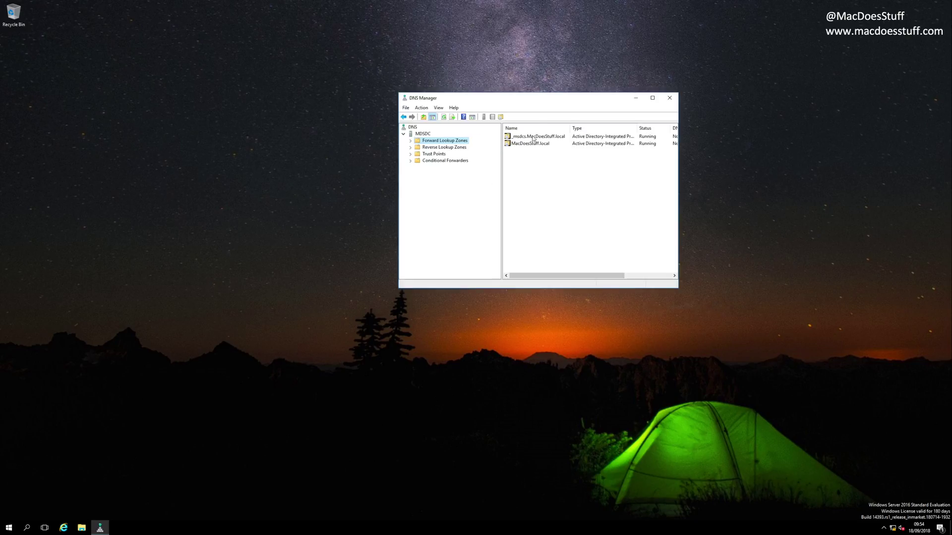
pyautogui.moveTo(540, 100); pyautogui.dragTo(453, 106)
pyautogui.moveTo(652, 394); pyautogui.dragTo(754, 458)
pyautogui.doubleClick(350, 191)
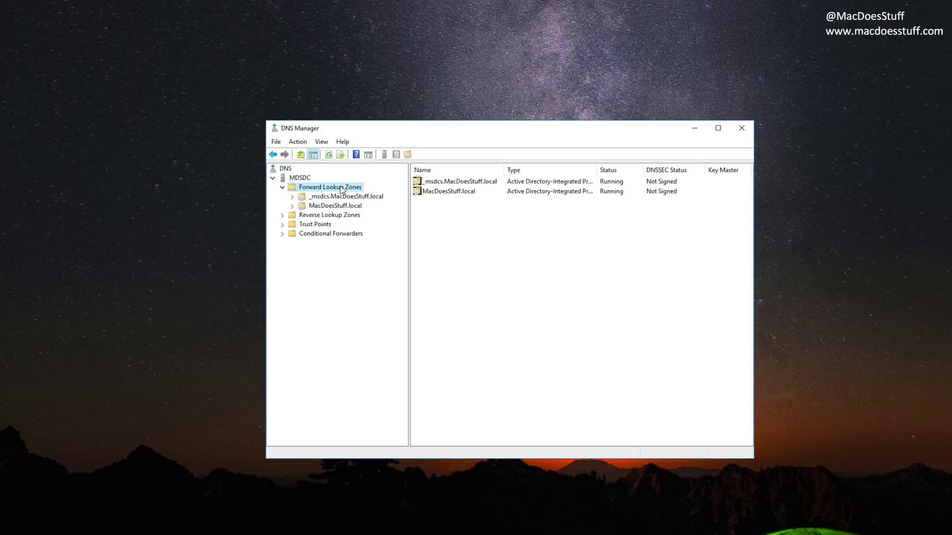
# Step: Create the AD-integrated primary zone contoso.com with secure-only dynamic updates and view its records
pyautogui.rightClick(340, 185)
pyautogui.click(361, 193)
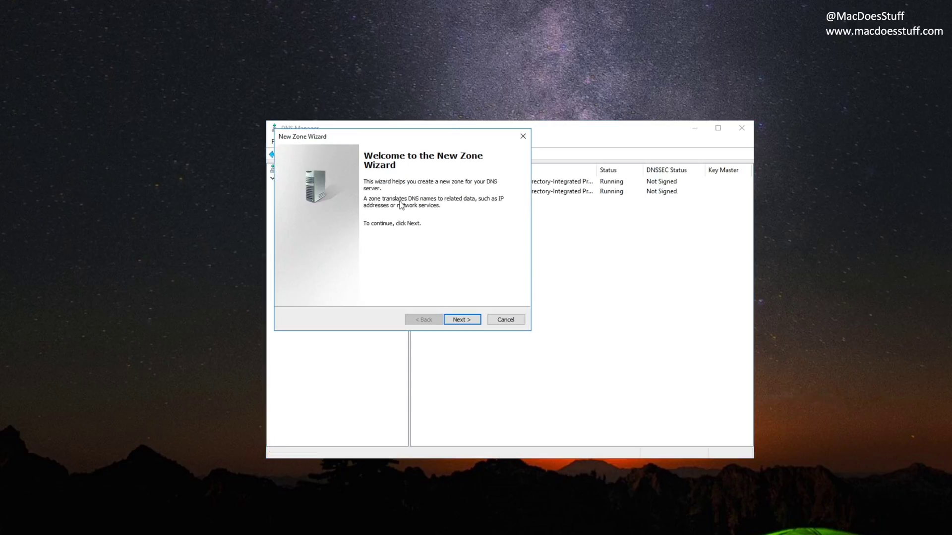
pyautogui.click(455, 321)
pyautogui.click(459, 322)
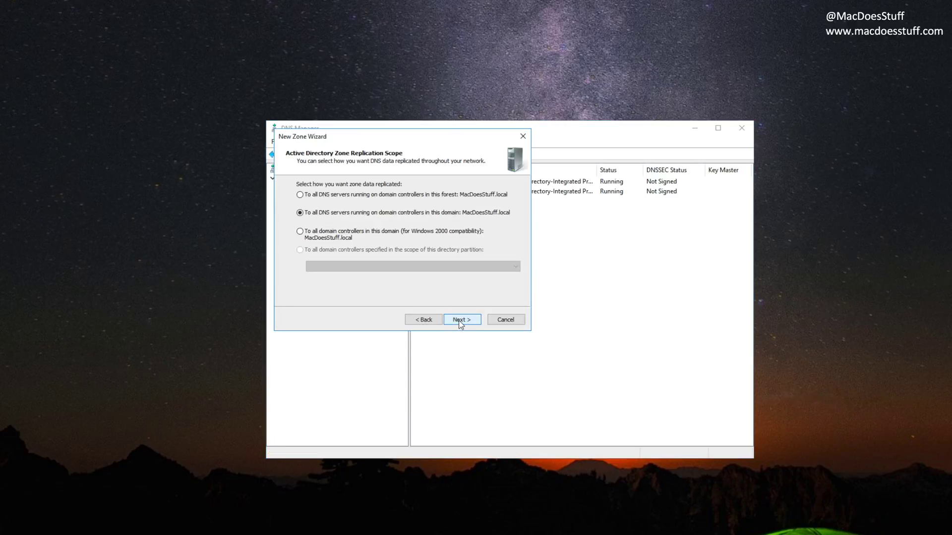
pyautogui.click(460, 322)
pyautogui.write('contoso.com')
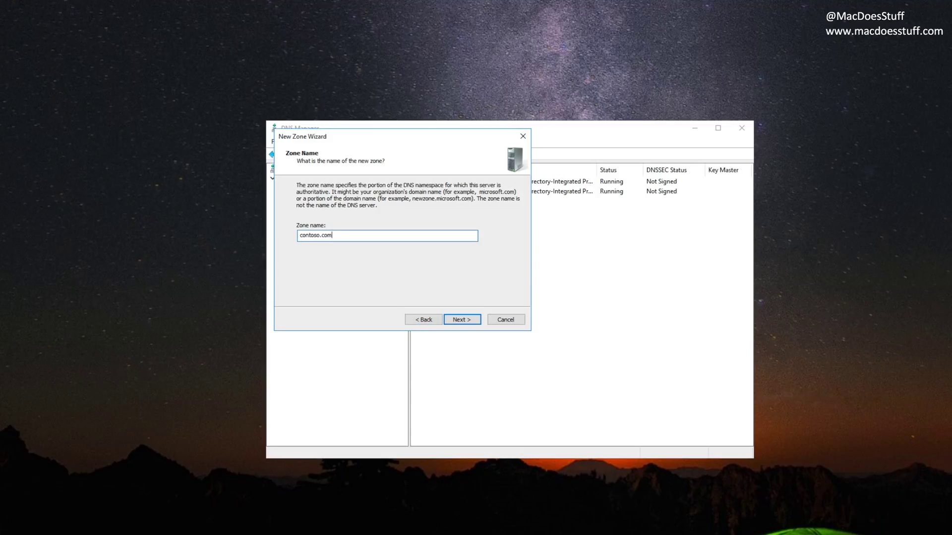
pyautogui.click(461, 321)
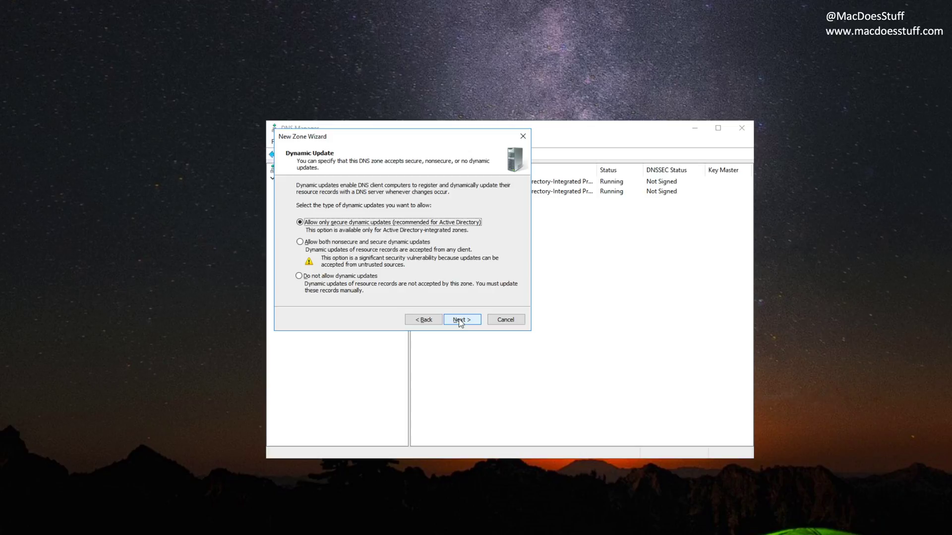
pyautogui.click(461, 320)
pyautogui.click(461, 320)
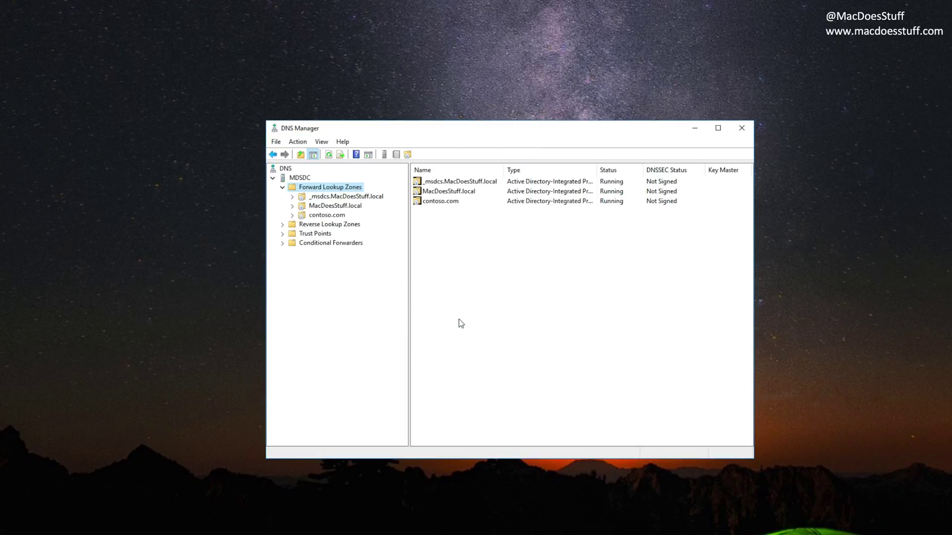
pyautogui.click(327, 217)
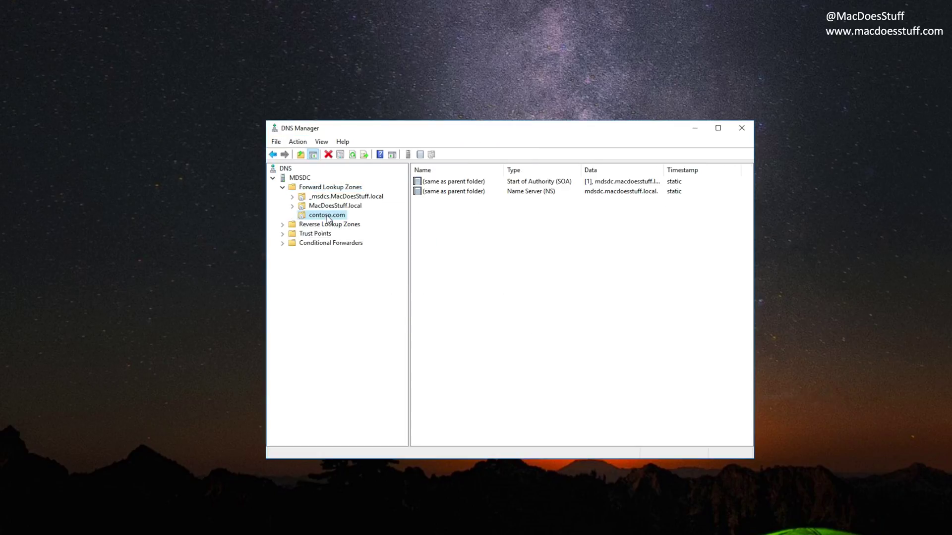
# Step: Add host record meet in contoso.com pointing to 10.1.1.151
pyautogui.rightClick(327, 217)
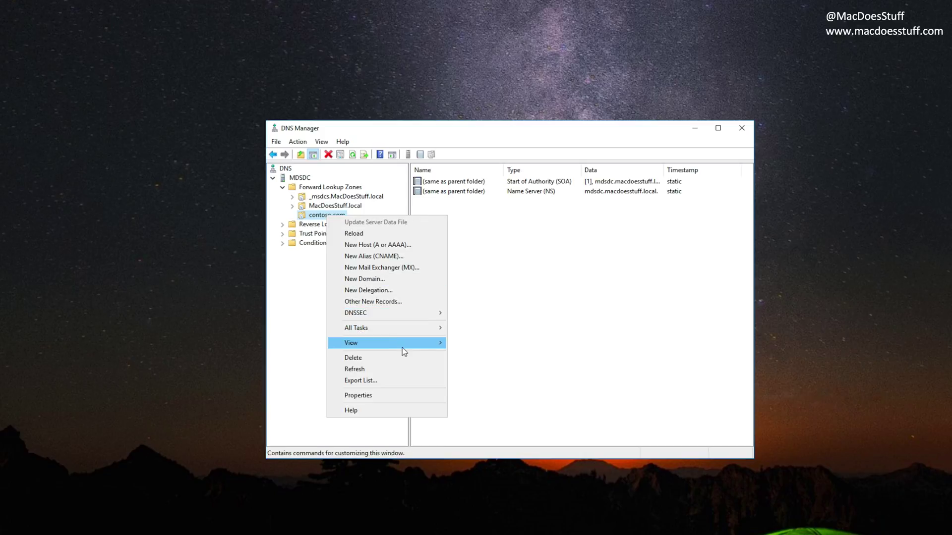
pyautogui.click(397, 244)
pyautogui.write('meet')
pyautogui.press('Tab')
pyautogui.press('Tab')
pyautogui.hotkey('shift', 'Tab')
pyautogui.write('10.1.1.151')
pyautogui.press('Return')
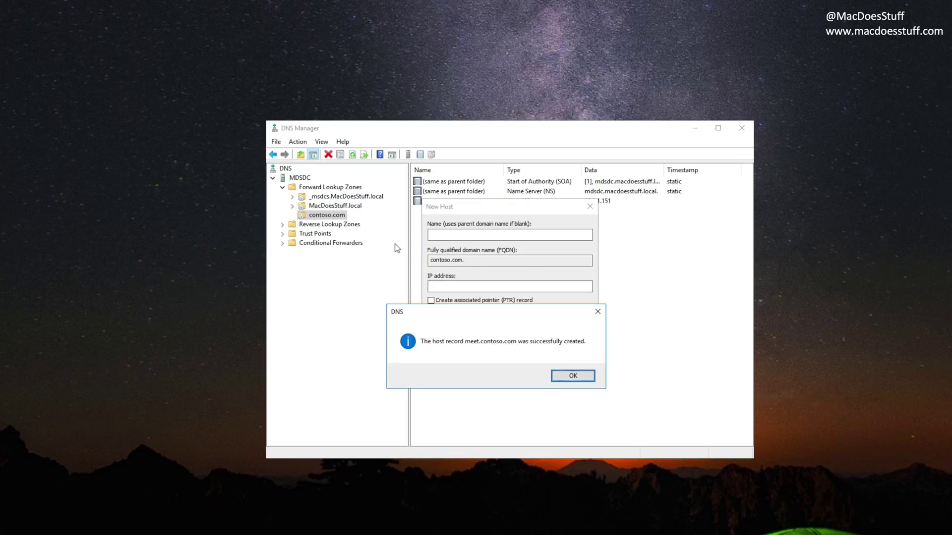
pyautogui.press('Return')
# Step: Add host records dialin and admin, both pointing to 10.1.1.151
pyautogui.write('dialin')
pyautogui.press('Tab')
pyautogui.press('Tab')
pyautogui.write('10.1.1.151')
pyautogui.press('Return')
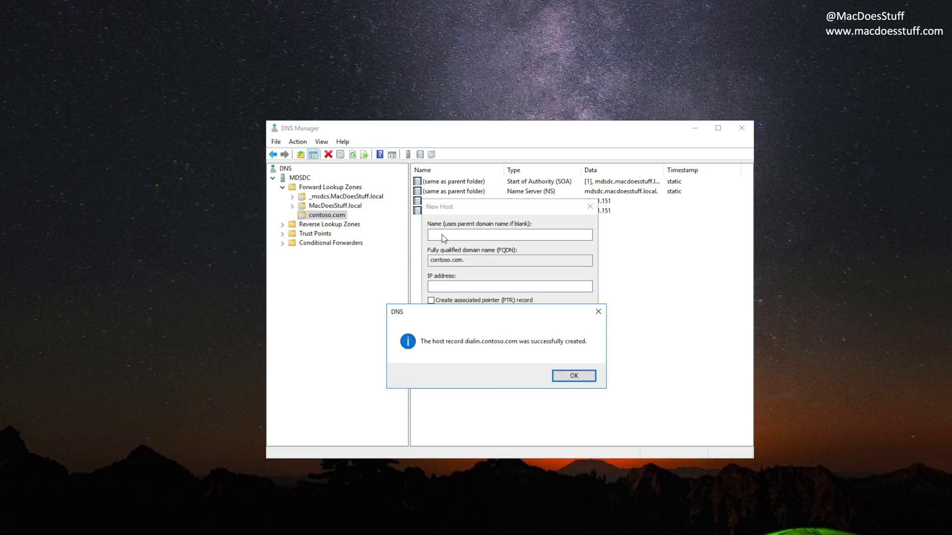
pyautogui.press('Return')
pyautogui.write('admin')
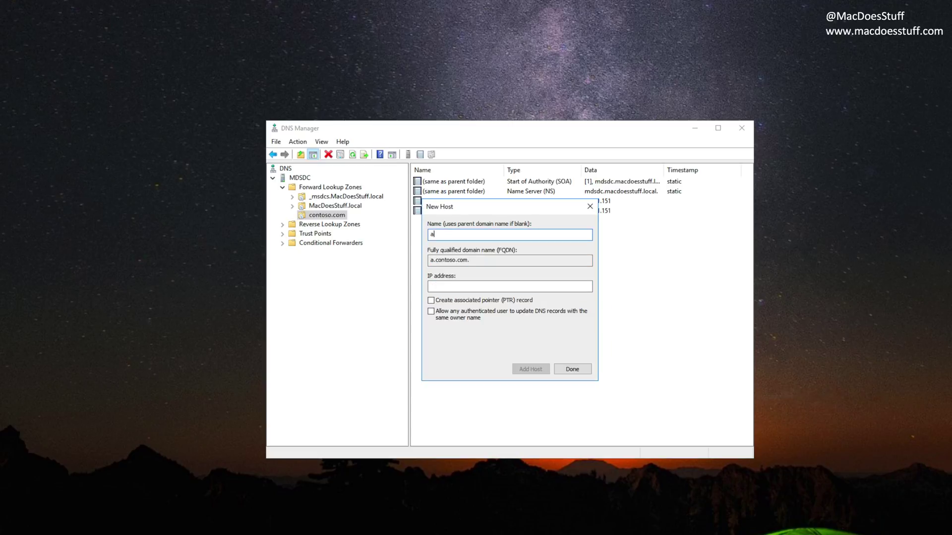
pyautogui.press('Tab')
pyautogui.press('Tab')
pyautogui.write('1')
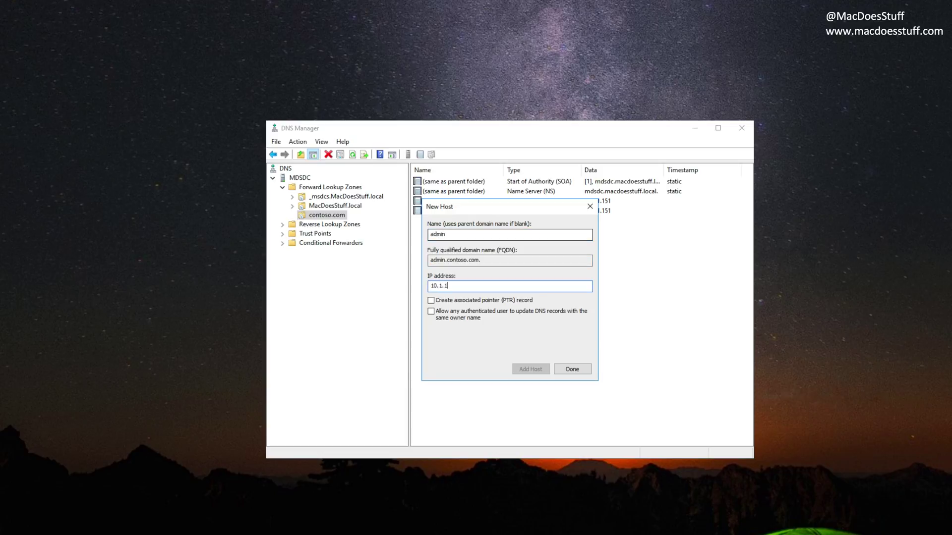
pyautogui.write('0.1.1.151')
pyautogui.press('Return')
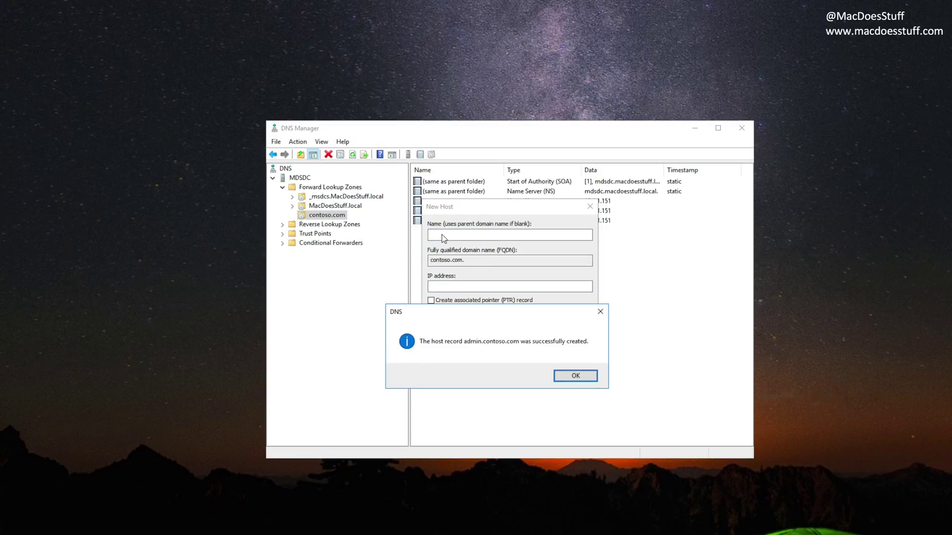
pyautogui.press('Return')
# Step: Add the lyncdiscoverinternal host record, finish adding hosts, and reselect the contoso.com zone
pyautogui.write('lyncdiscoverinternal')
pyautogui.press('Tab')
pyautogui.press('Tab')
pyautogui.write('10. 1. 1. 150')
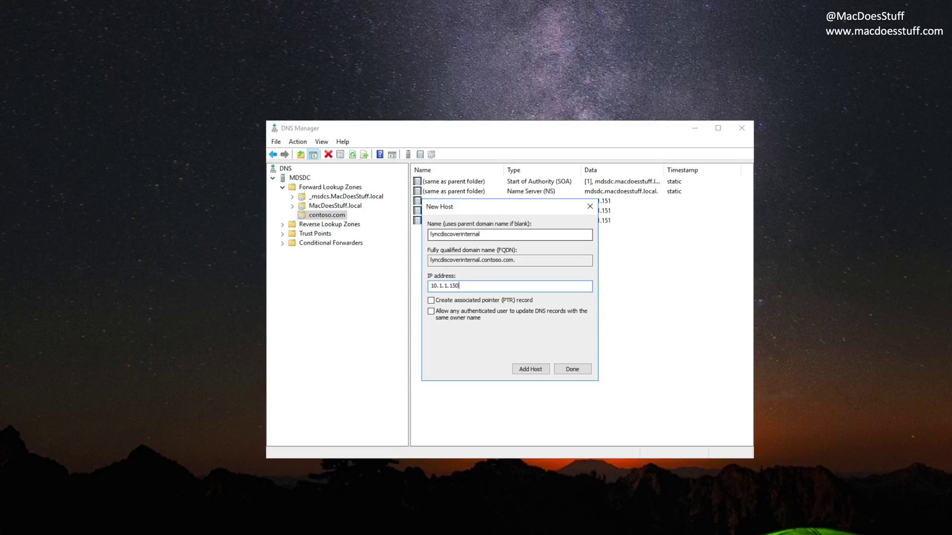
pyautogui.press('Return')
pyautogui.press('Return')
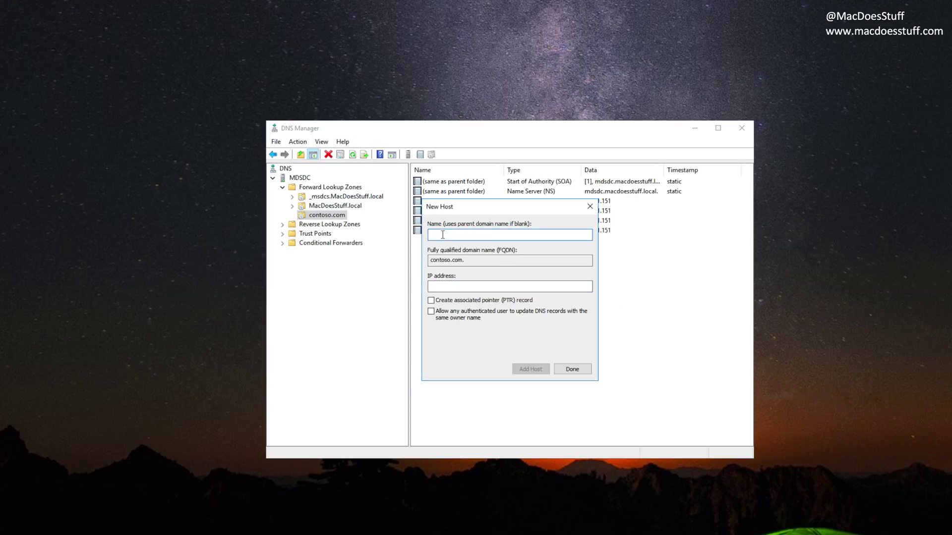
pyautogui.click(570, 370)
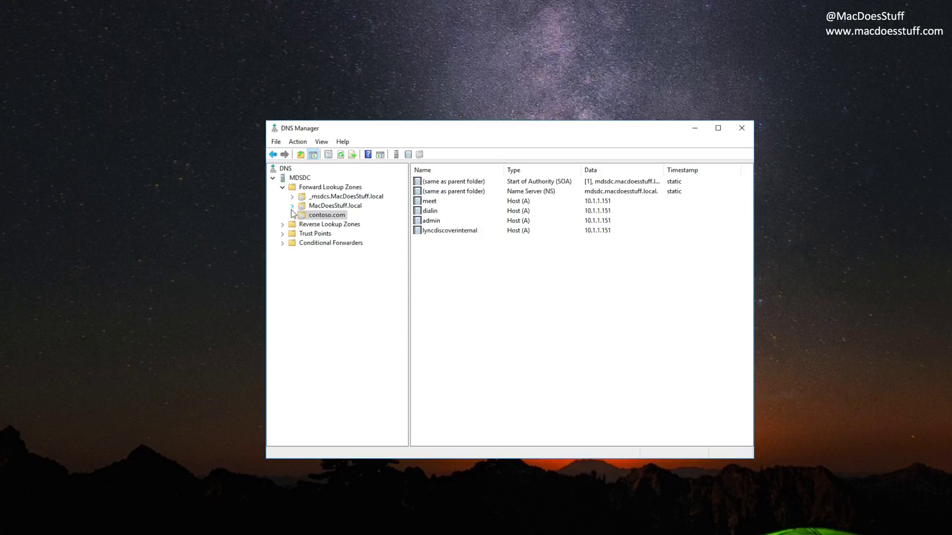
pyautogui.click(336, 217)
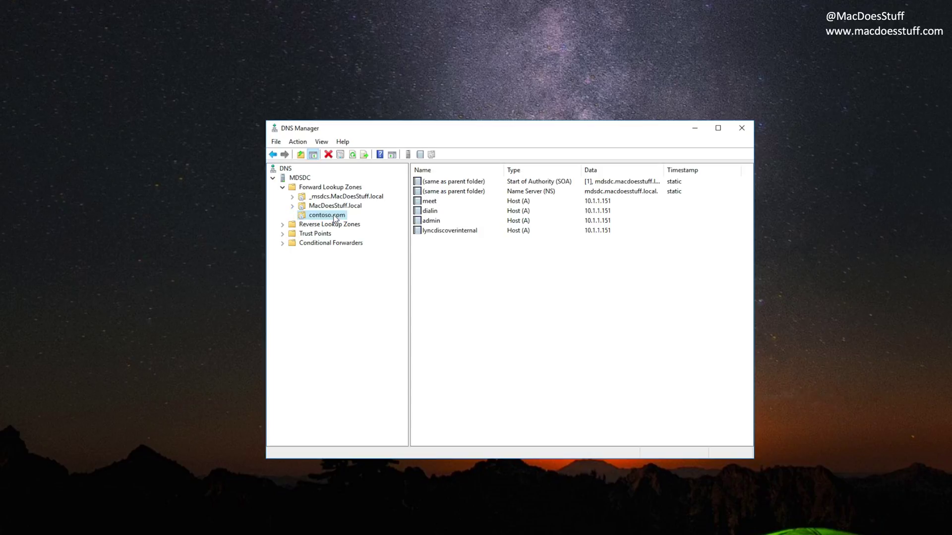
# Step: Add a _sipinternaltls._tcp SRV record on port 5061 pointing to sfb.macdoesstuff.local in contoso.com
pyautogui.rightClick(335, 218)
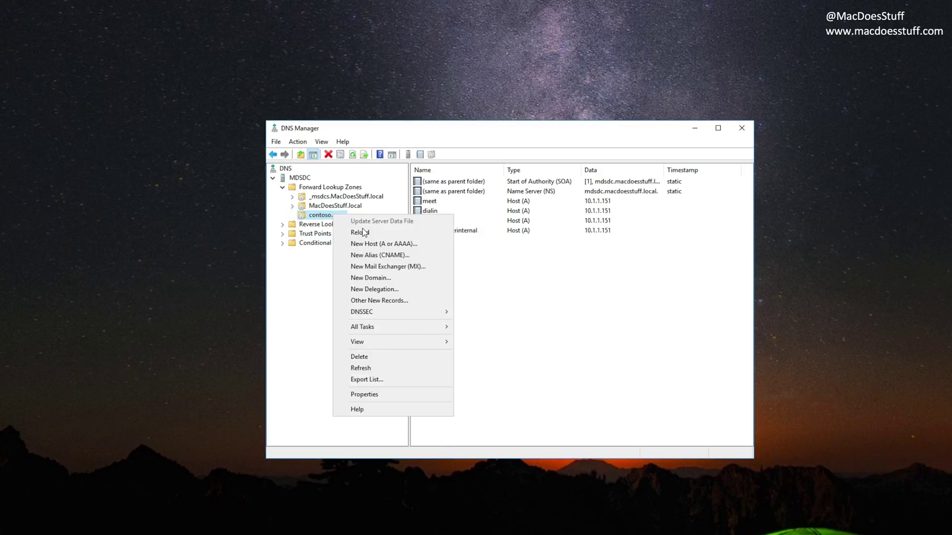
pyautogui.click(397, 300)
pyautogui.press('s')
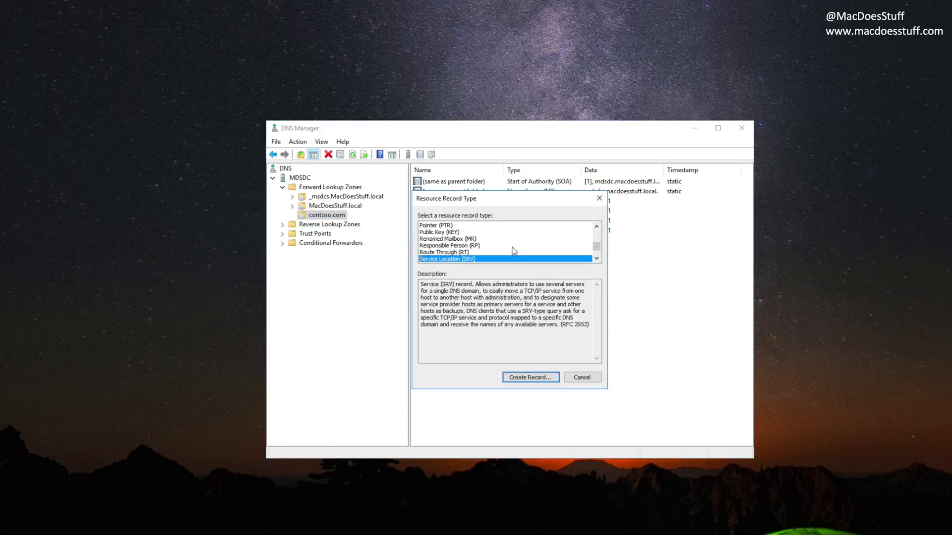
pyautogui.click(533, 377)
pyautogui.write('_')
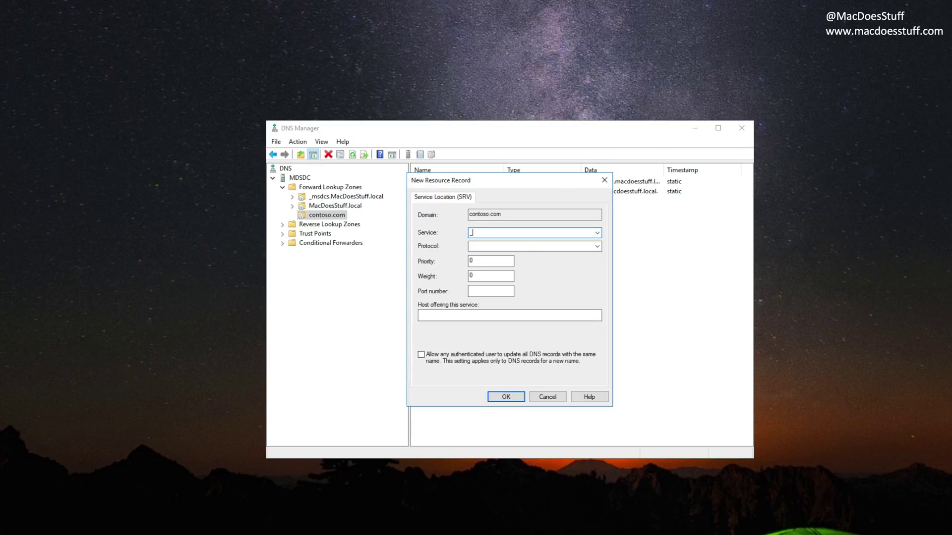
pyautogui.write('sipinternaltls')
pyautogui.press('Tab')
pyautogui.write('_tcp')
pyautogui.press('Tab')
pyautogui.press('Tab')
pyautogui.press('Tab')
pyautogui.write('5061')
pyautogui.write('sfb.macdoes')
pyautogui.write('stuff.local')
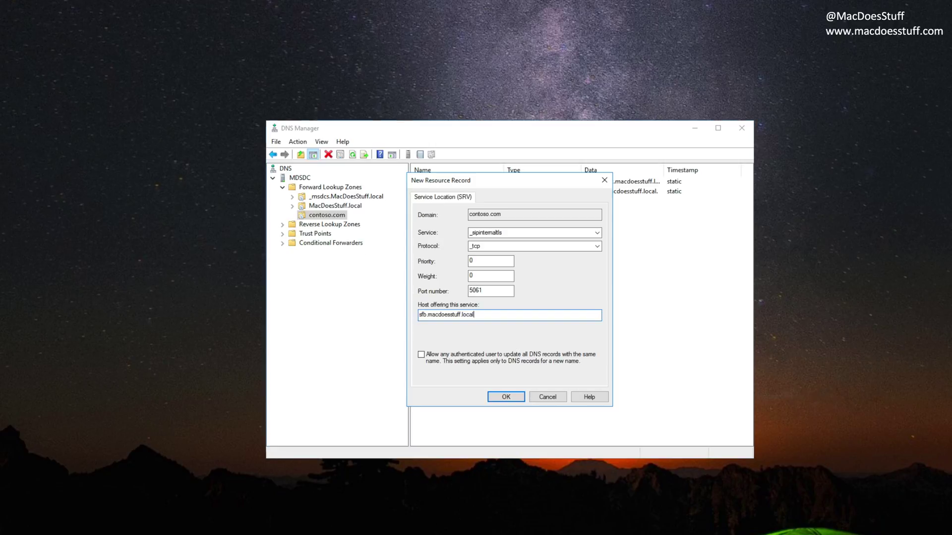
pyautogui.press('Return')
# Step: Add a sip host (A) record at 10.1.1.151 to the contoso.com zone
pyautogui.click(334, 218)
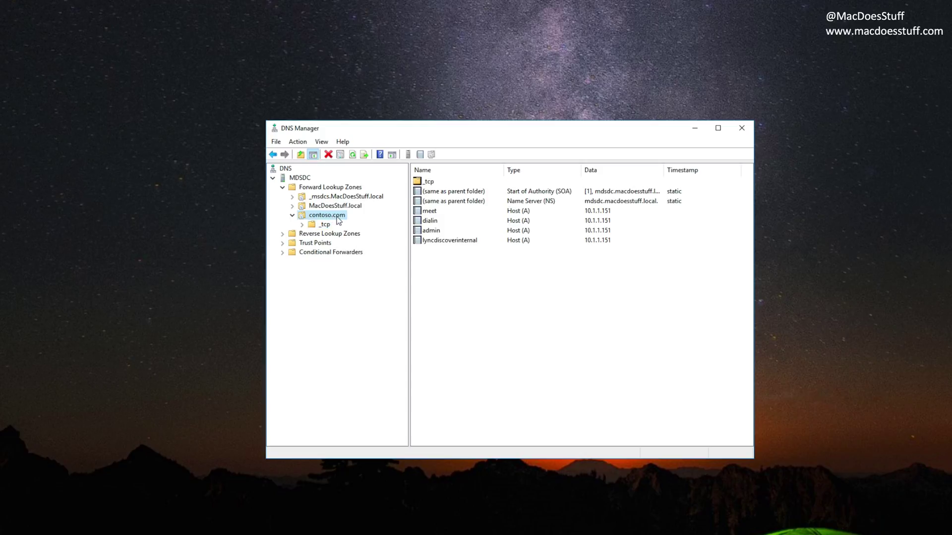
pyautogui.rightClick(338, 220)
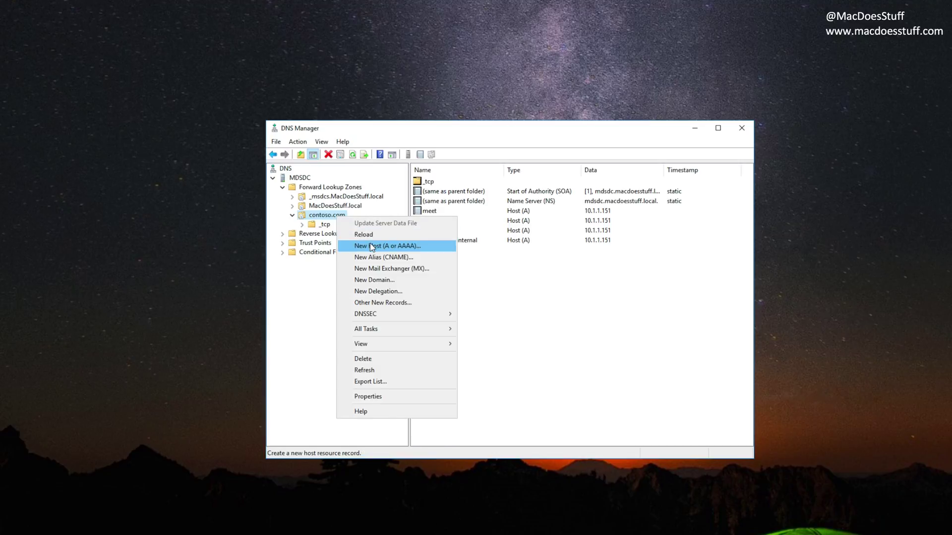
pyautogui.click(436, 241)
pyautogui.write('sip')
pyautogui.press('Tab')
pyautogui.write('10.1.1.151')
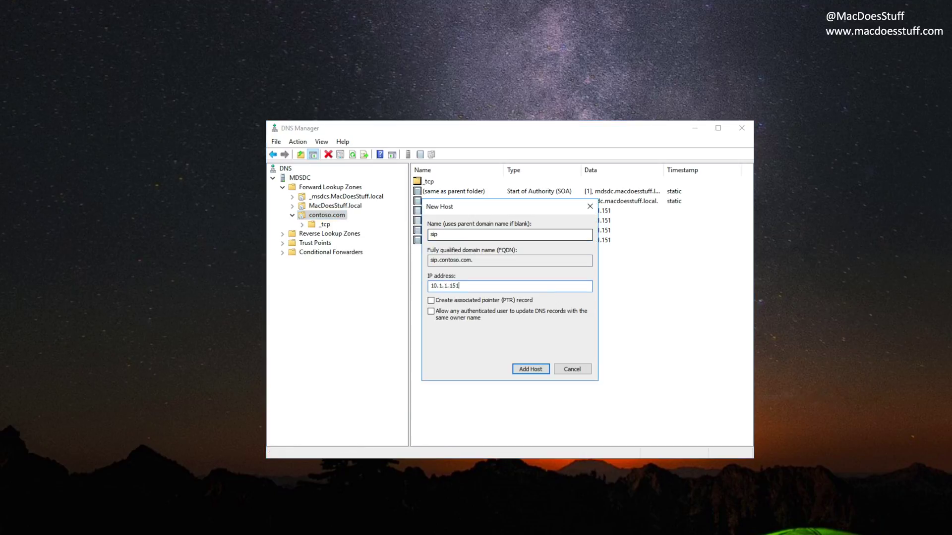
pyautogui.press('Return')
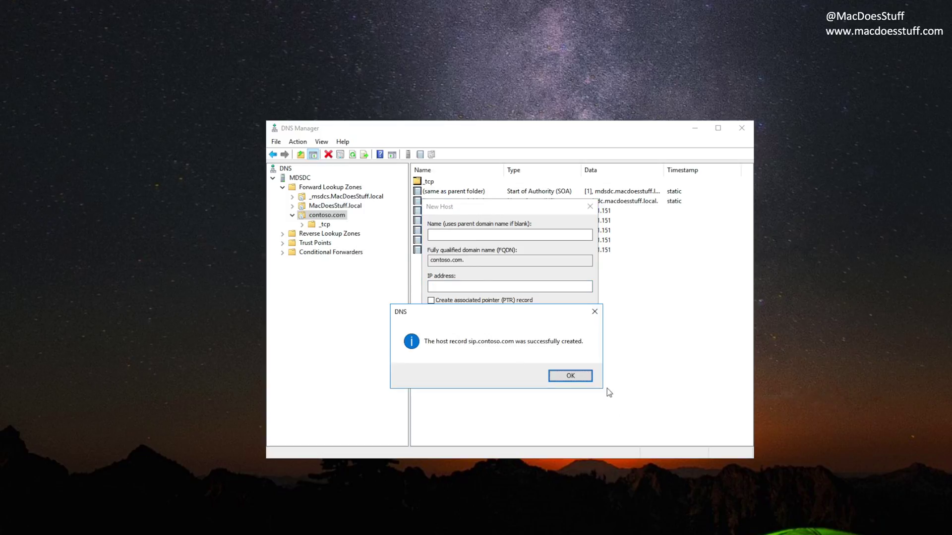
pyautogui.click(575, 377)
pyautogui.click(573, 369)
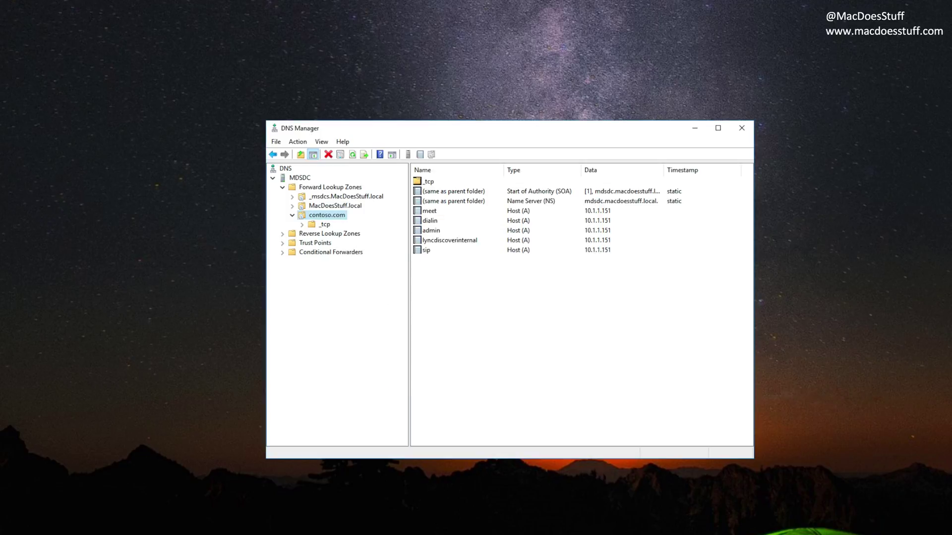
pyautogui.click(625, 379)
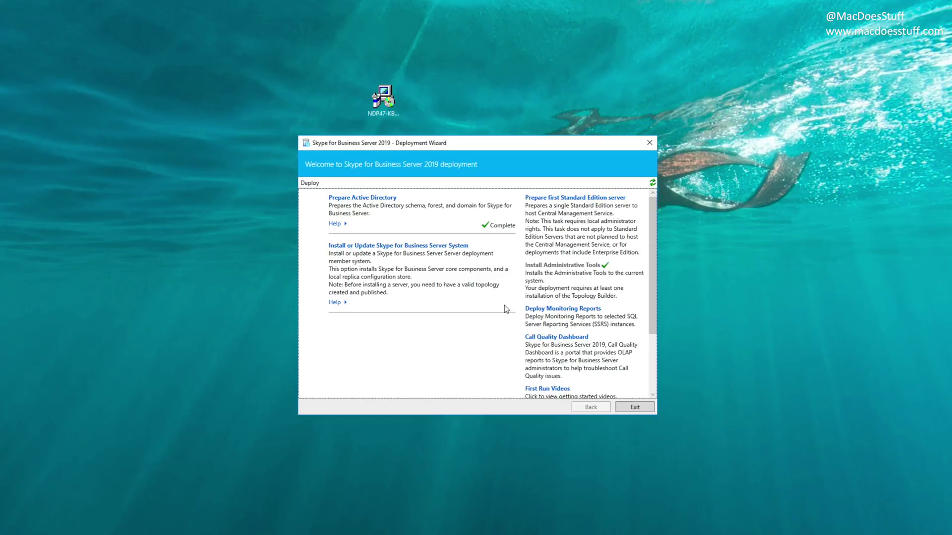
# Step: Open Install or Update Skype for Business Server System in the Deployment Wizard
pyautogui.click(374, 247)
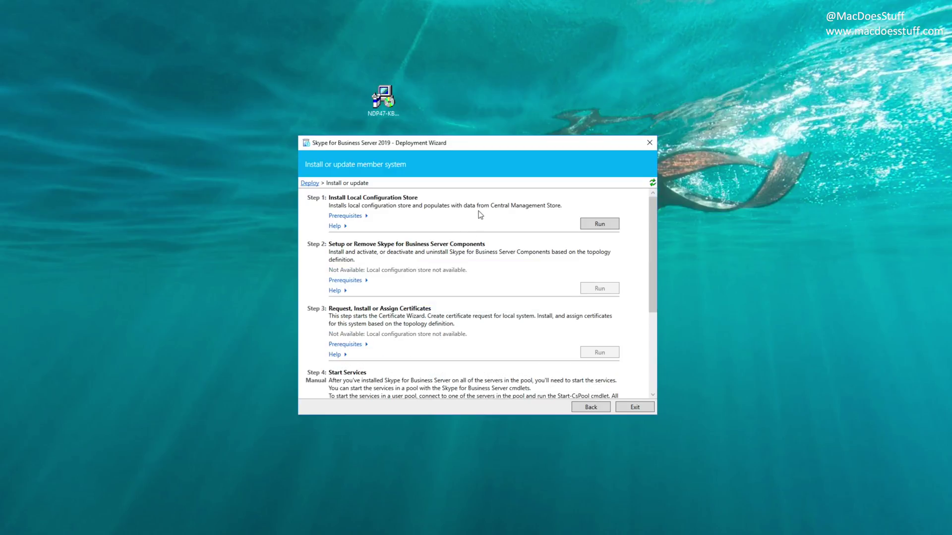
# Step: Run Step 1 to install the local configuration store directly from the Central Management store
pyautogui.click(585, 226)
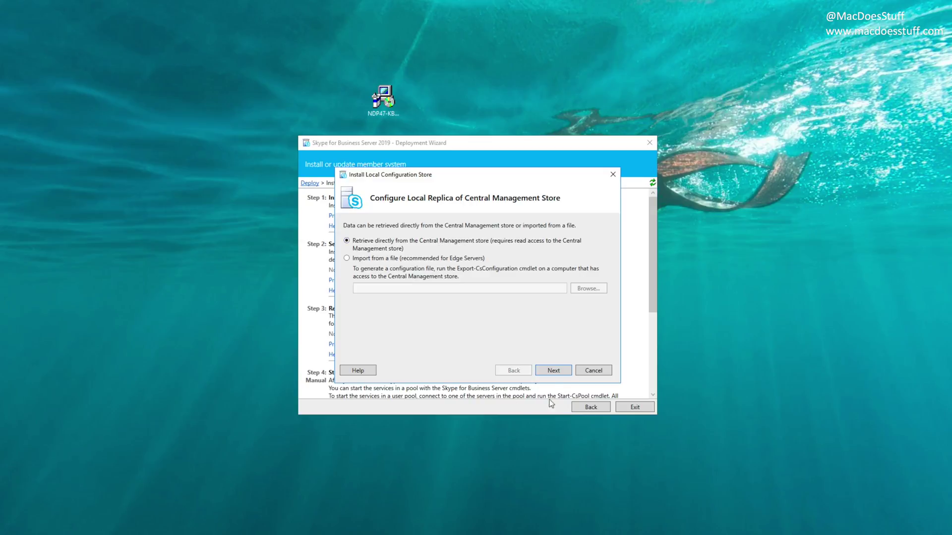
pyautogui.click(554, 372)
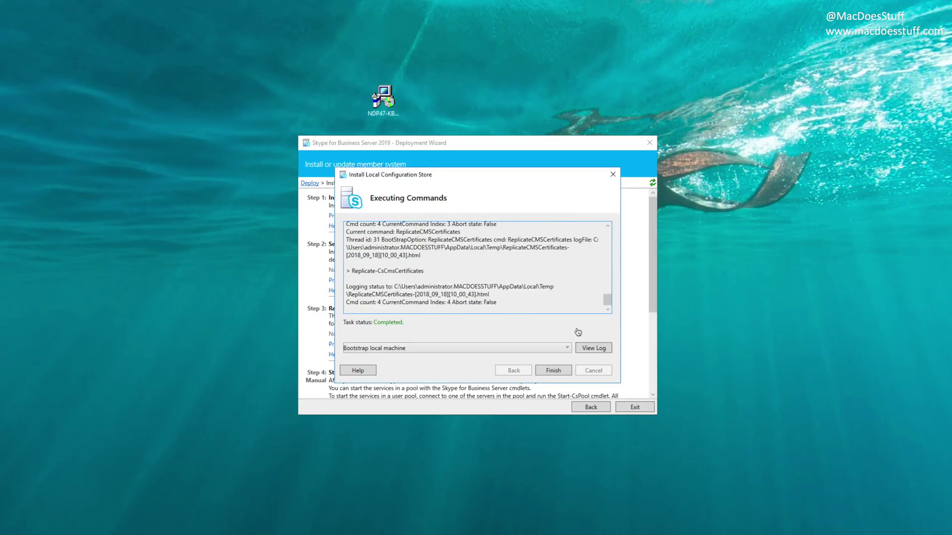
pyautogui.click(568, 372)
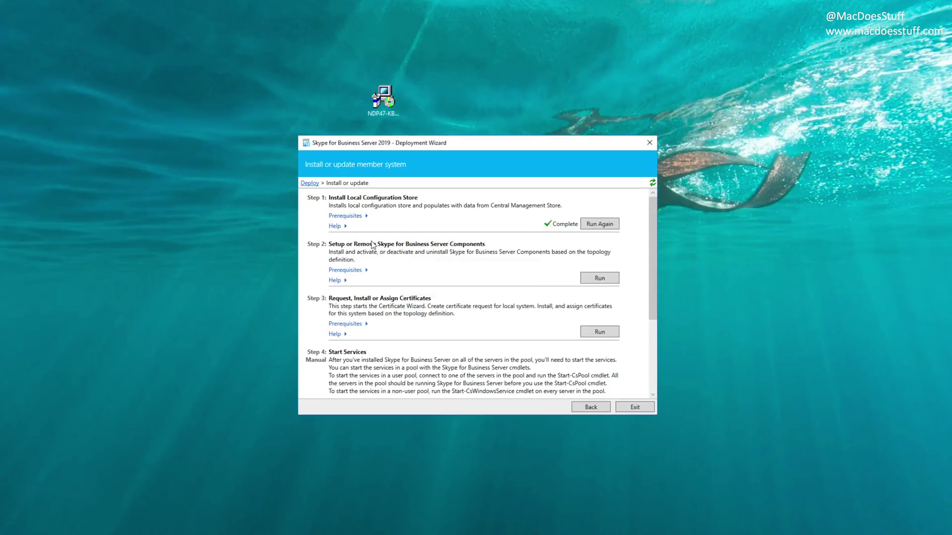
# Step: Run Step 2 and install the Skype for Business Server components
pyautogui.click(597, 279)
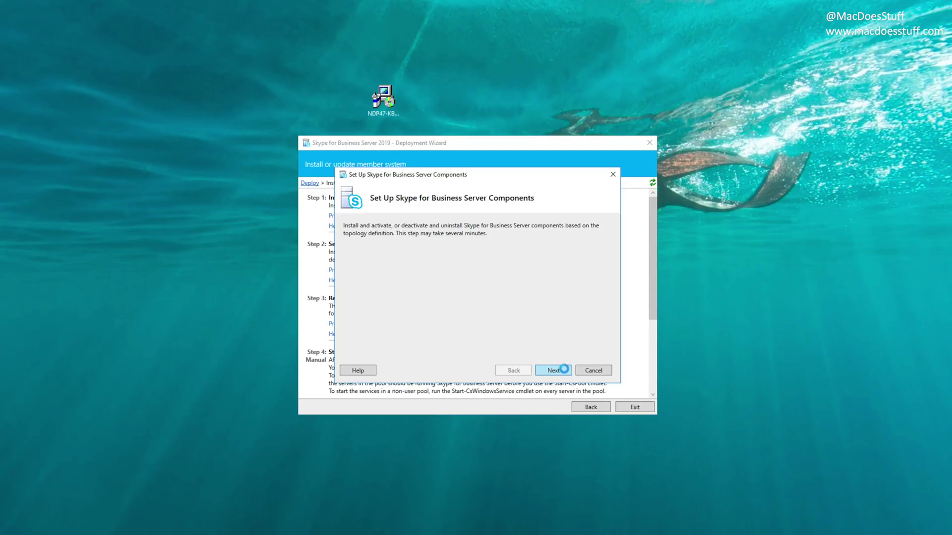
pyautogui.click(564, 371)
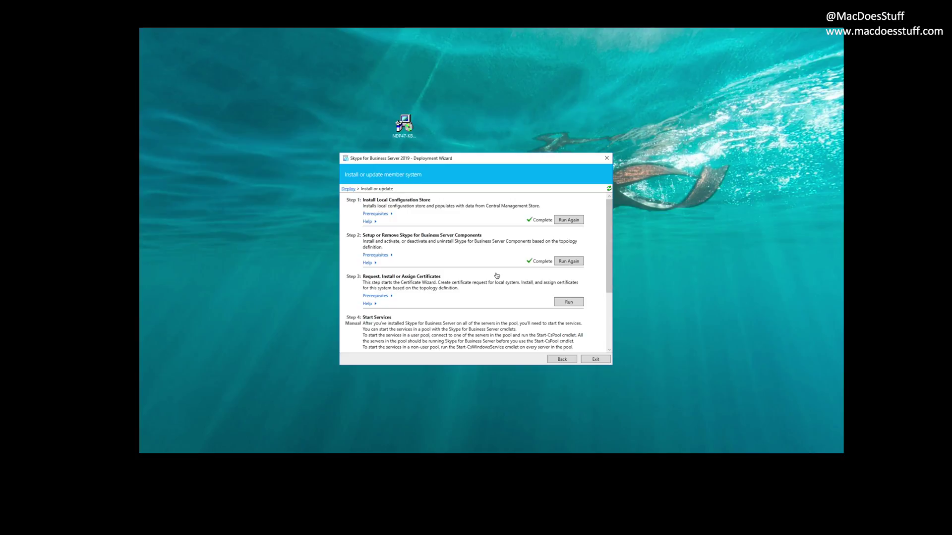
# Step: Request a default certificate named Front End Cert from RootCA covering all SIP domains
pyautogui.click(568, 303)
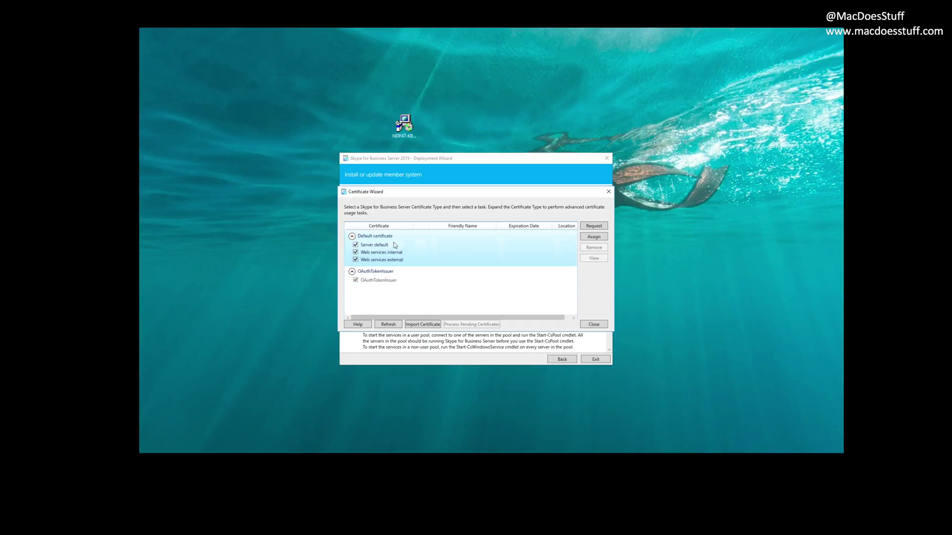
pyautogui.click(594, 226)
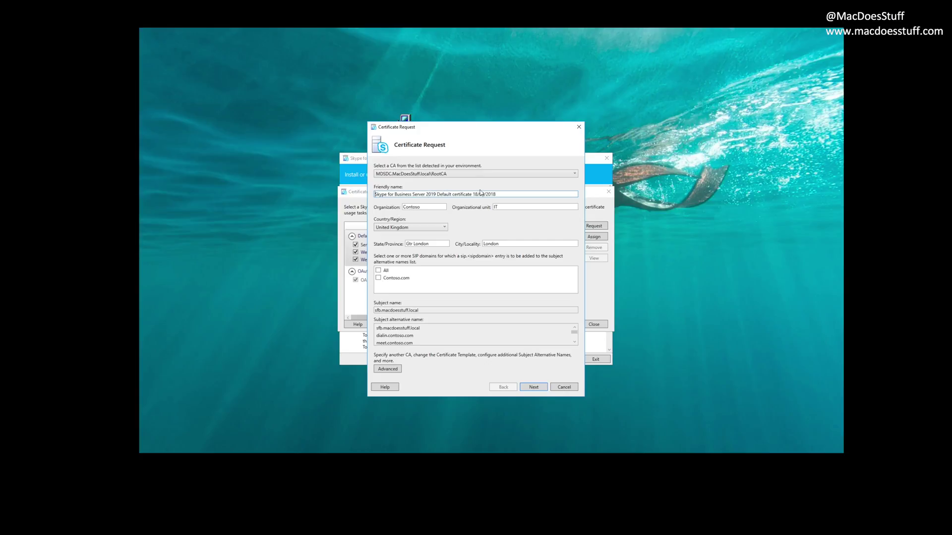
pyautogui.moveTo(502, 193); pyautogui.dragTo(324, 199)
pyautogui.write('Front End Cert')
pyautogui.click(437, 174)
pyautogui.click(438, 175)
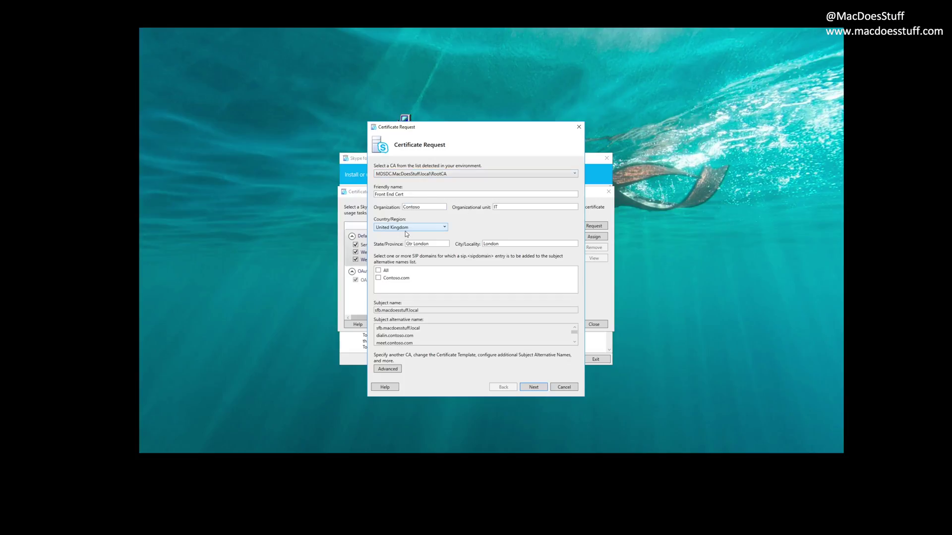
pyautogui.click(378, 271)
pyautogui.click(527, 388)
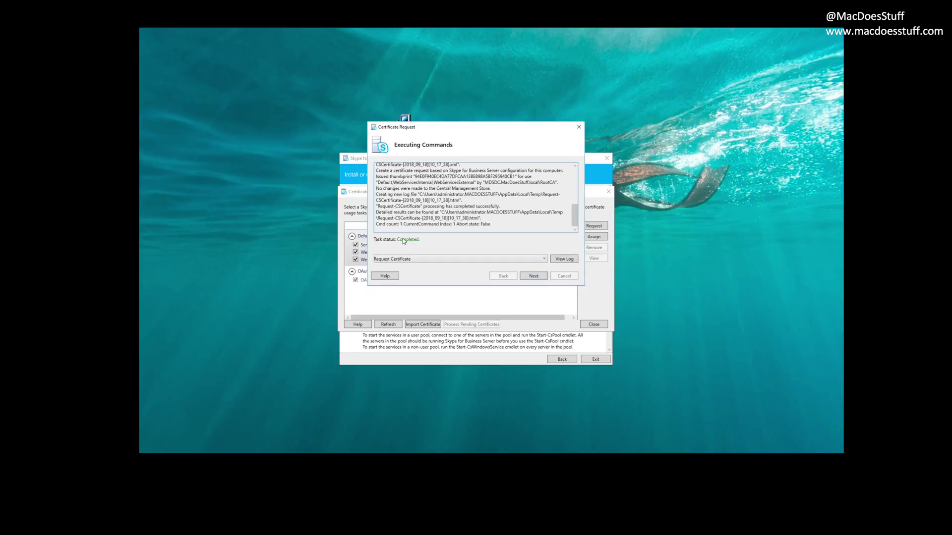
pyautogui.click(537, 280)
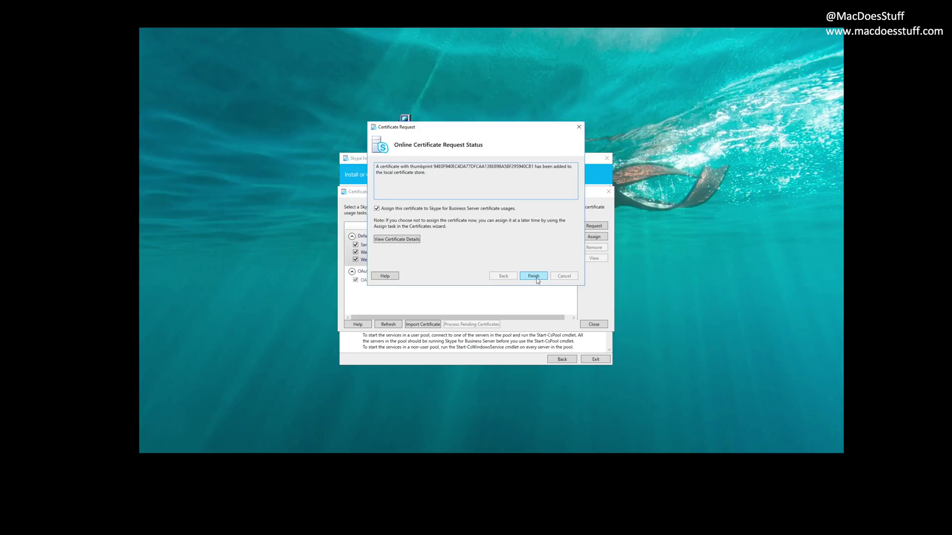
# Step: Inspect the new certificate's details, including its subject alternative names
pyautogui.click(392, 239)
pyautogui.moveTo(193, 66); pyautogui.dragTo(494, 167)
pyautogui.click(400, 175)
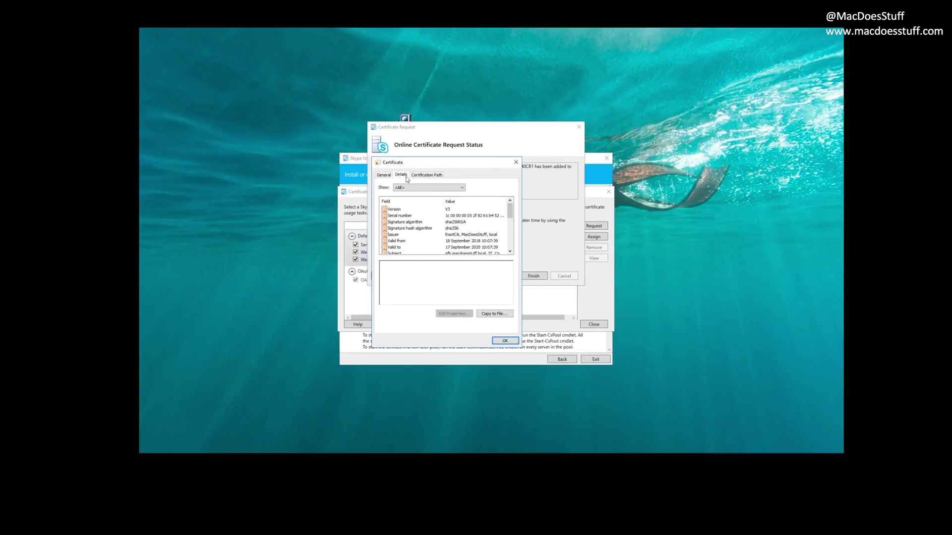
pyautogui.click(510, 252)
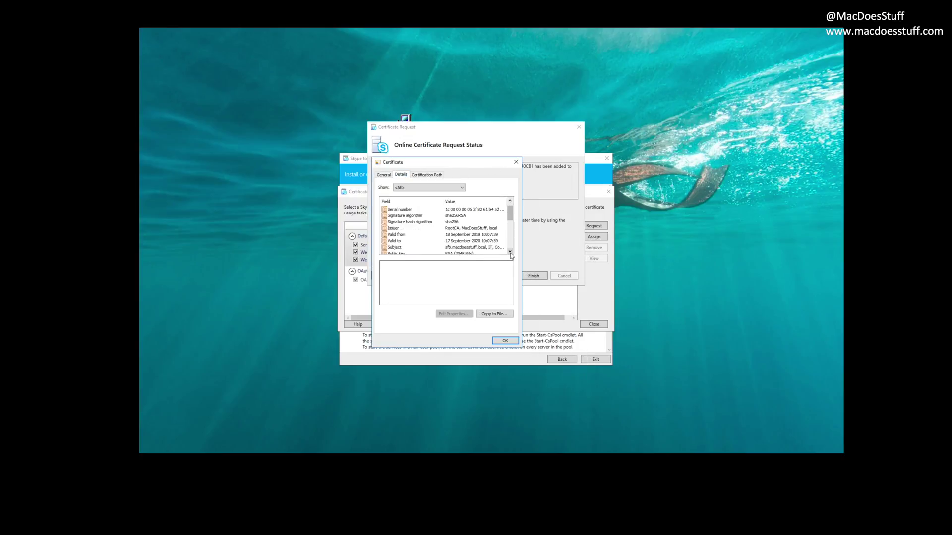
pyautogui.click(510, 252)
pyautogui.click(510, 252)
pyautogui.click(510, 251)
pyautogui.click(510, 251)
pyautogui.click(510, 252)
pyautogui.click(510, 252)
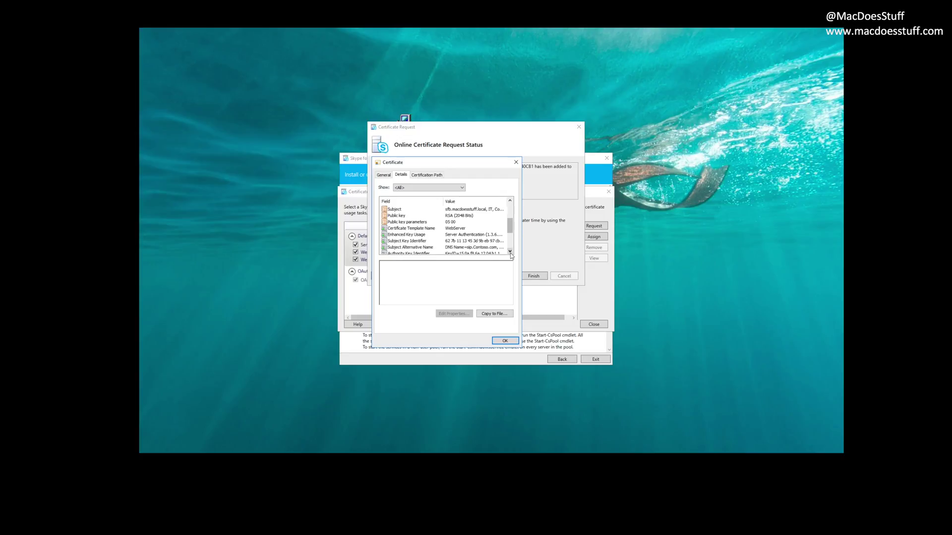
pyautogui.click(483, 248)
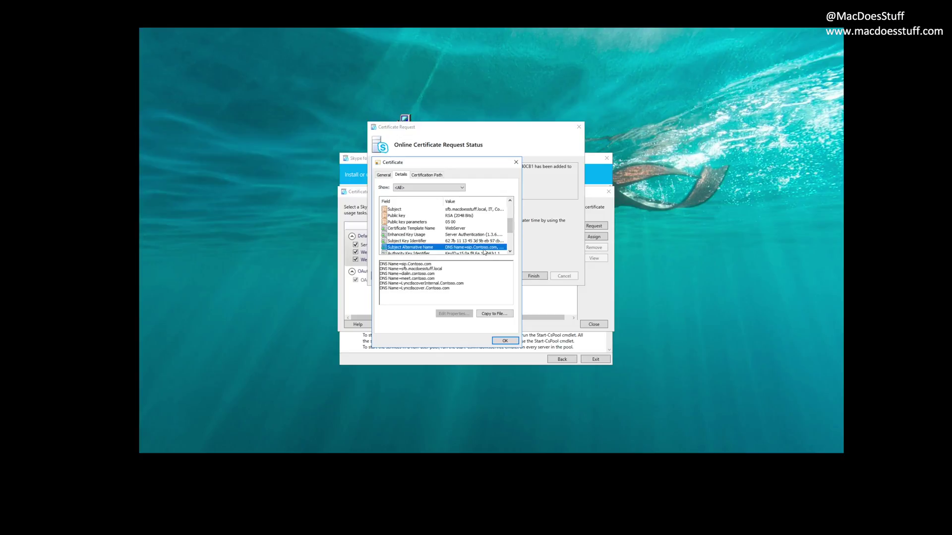
pyautogui.click(504, 341)
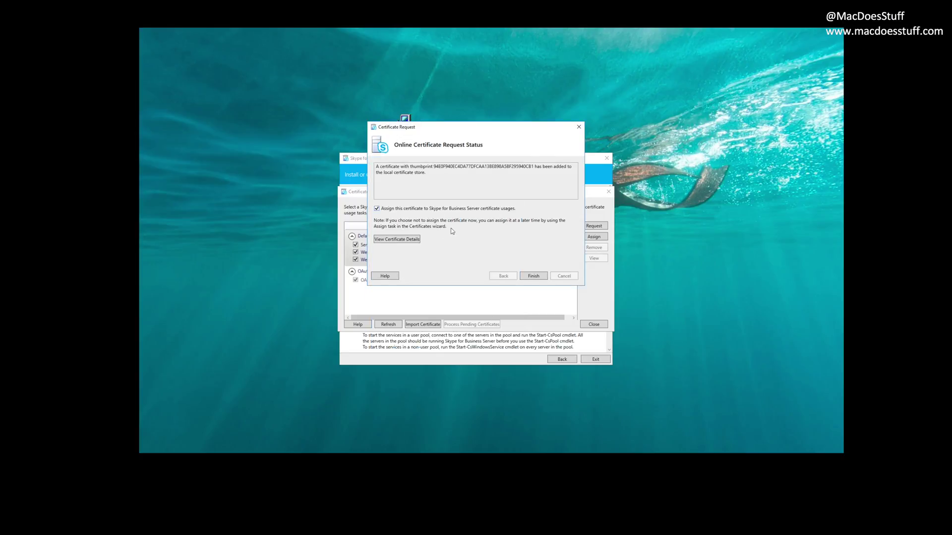
# Step: Assign Front End Cert to Server default and both web services usages
pyautogui.click(534, 278)
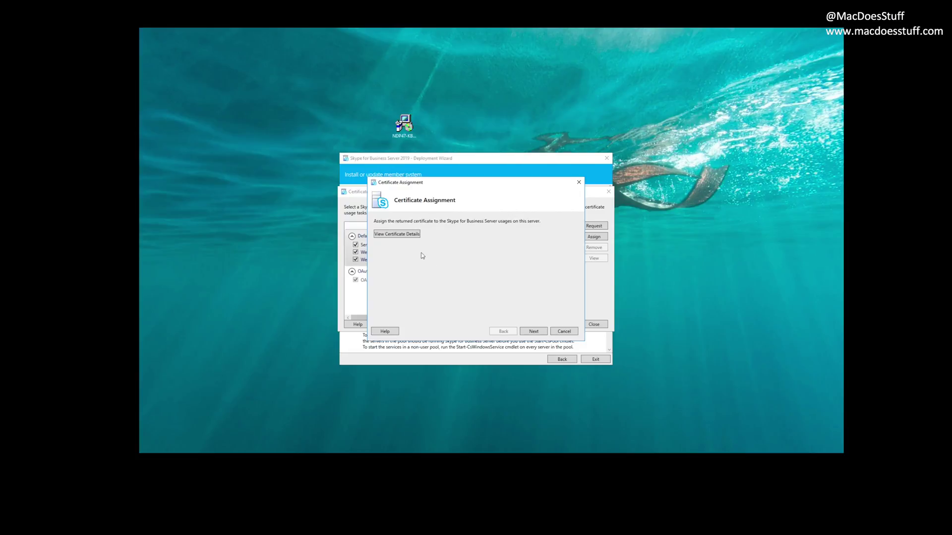
pyautogui.click(535, 334)
pyautogui.click(535, 333)
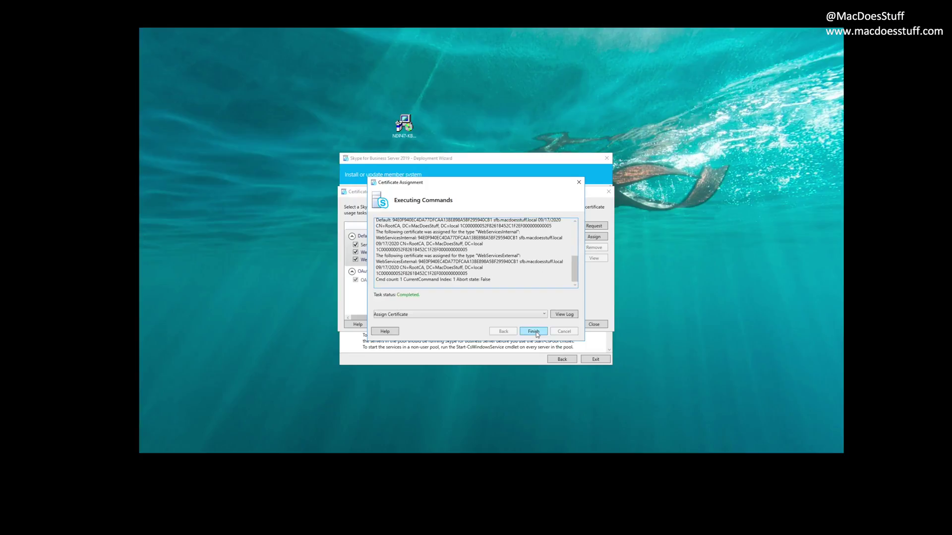
pyautogui.click(537, 332)
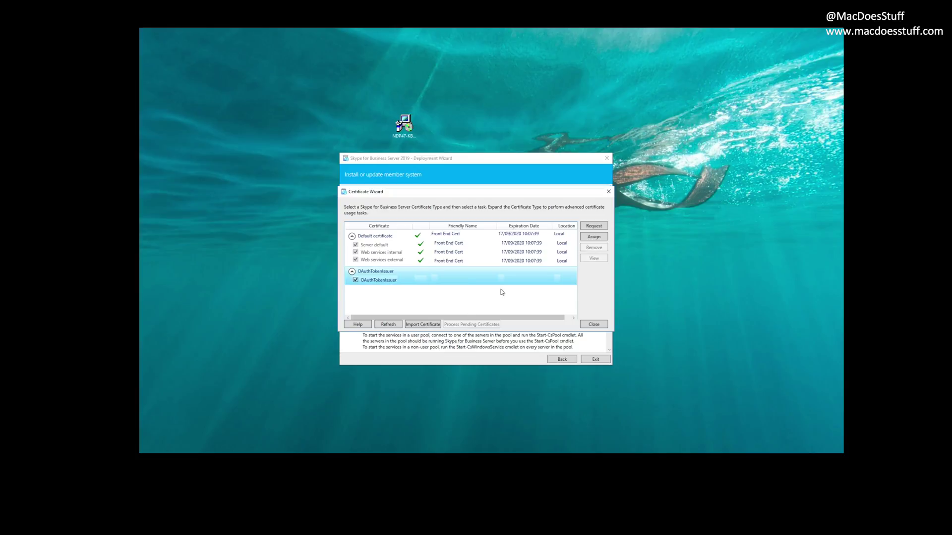
# Step: Request an OAuthTokenIssuer certificate using the default details
pyautogui.click(595, 228)
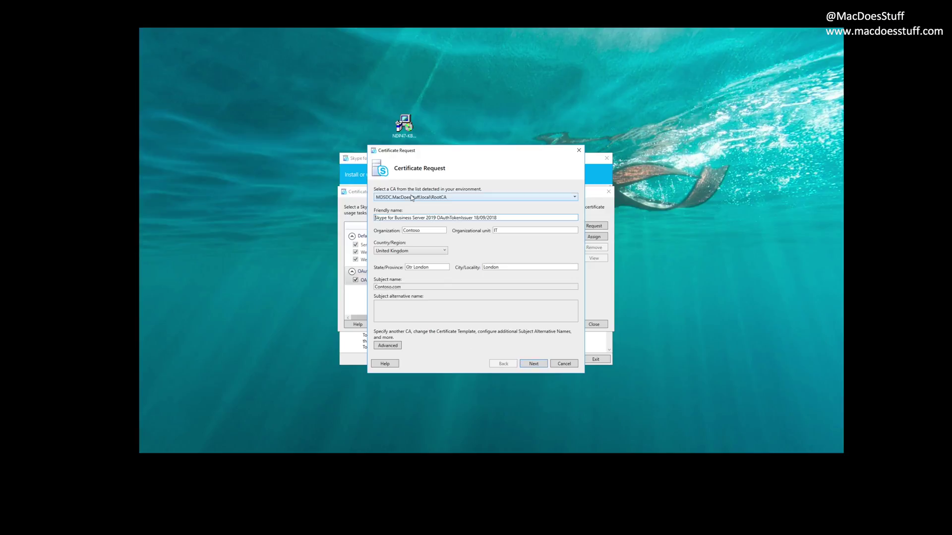
pyautogui.click(533, 363)
pyautogui.click(535, 299)
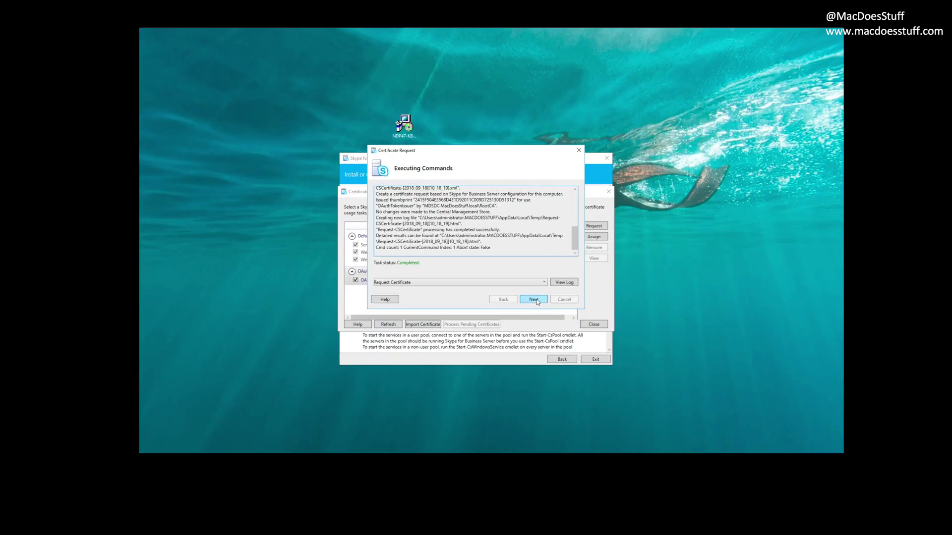
pyautogui.click(536, 300)
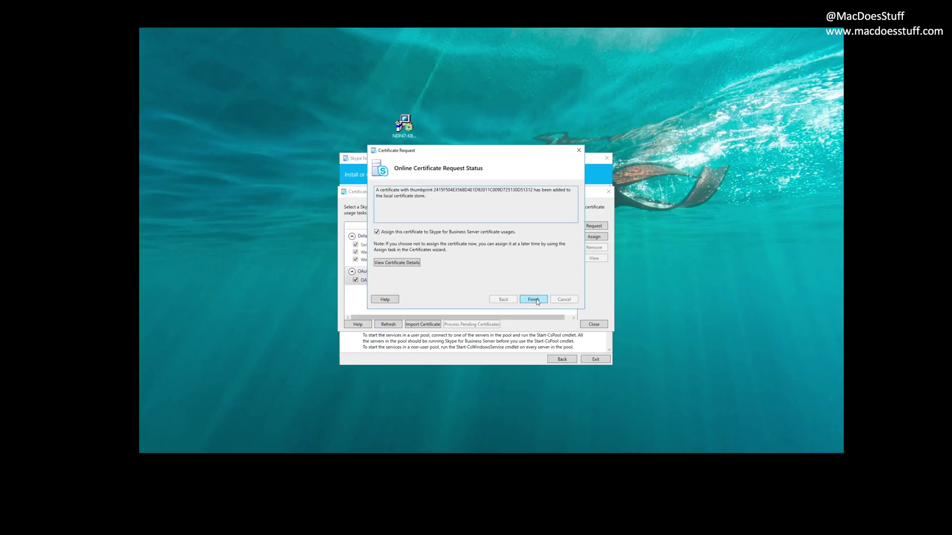
pyautogui.click(534, 300)
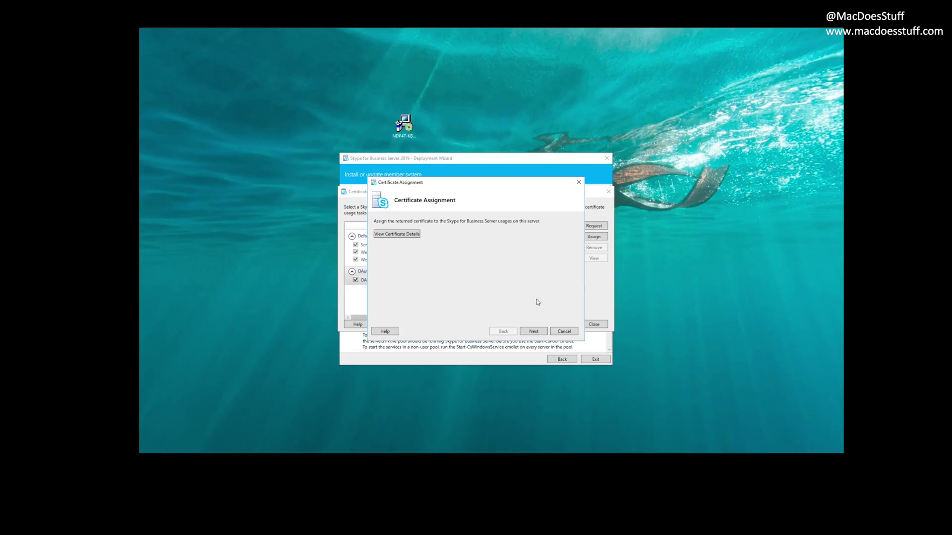
# Step: Assign the OAuthTokenIssuer certificate and close the Certificate Wizard
pyautogui.click(533, 332)
pyautogui.click(534, 333)
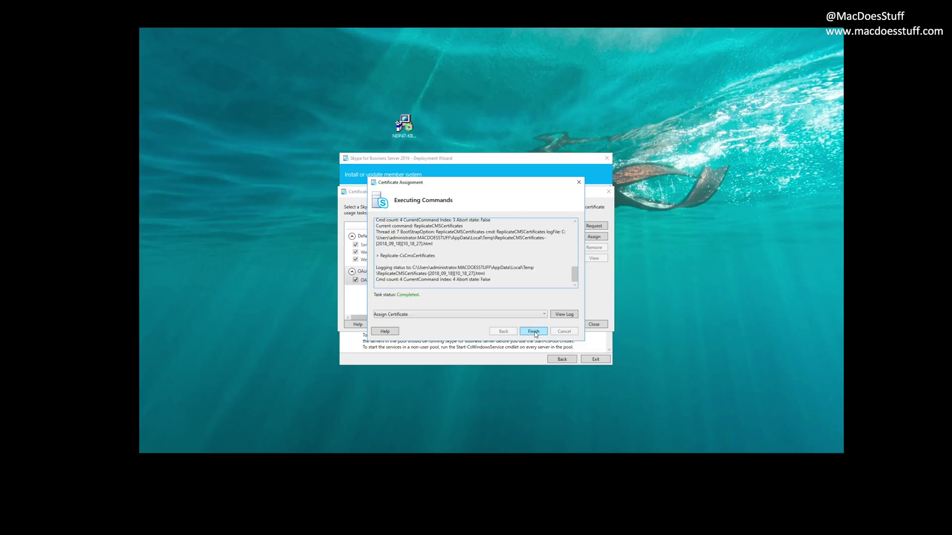
pyautogui.click(534, 332)
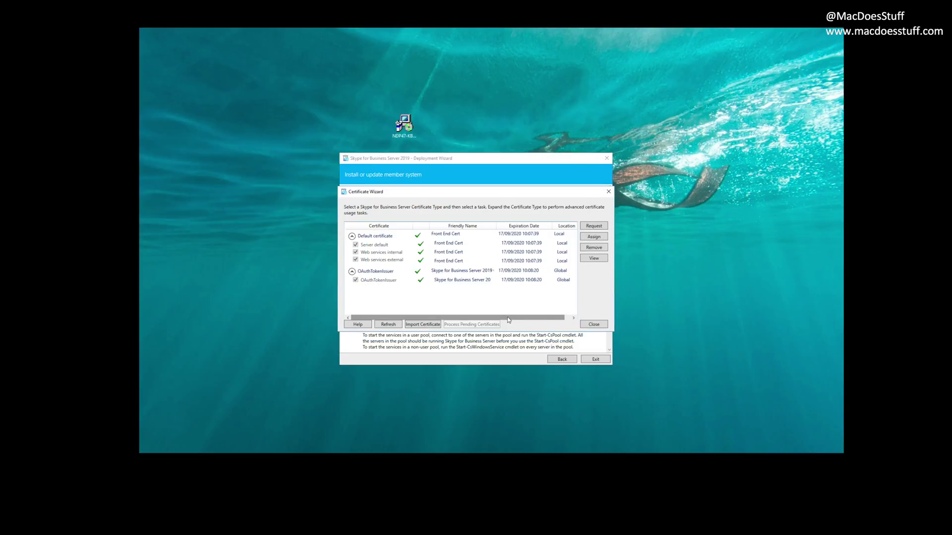
pyautogui.click(583, 326)
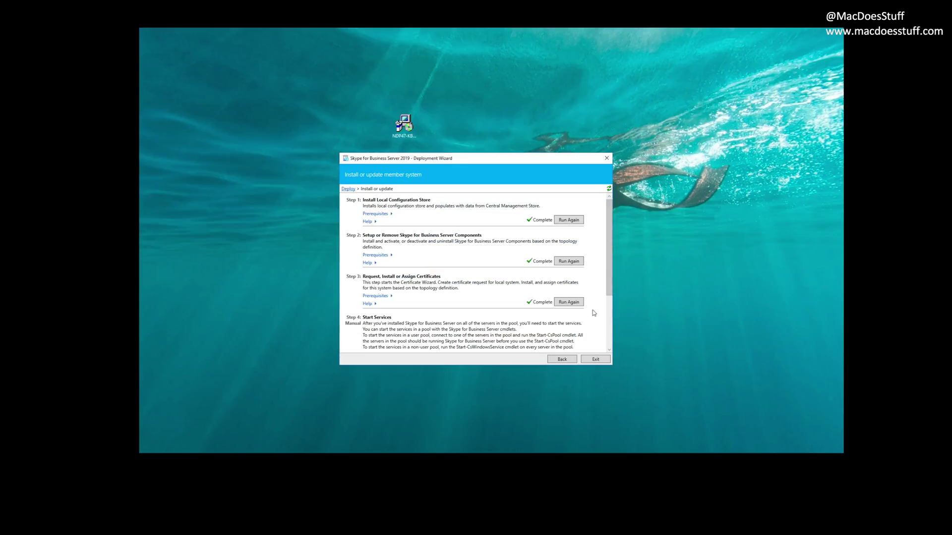
# Step: Start the first batch of Skype for Business Server services, beginning with Application Sharing
pyautogui.moveTo(609, 294); pyautogui.dragTo(608, 348)
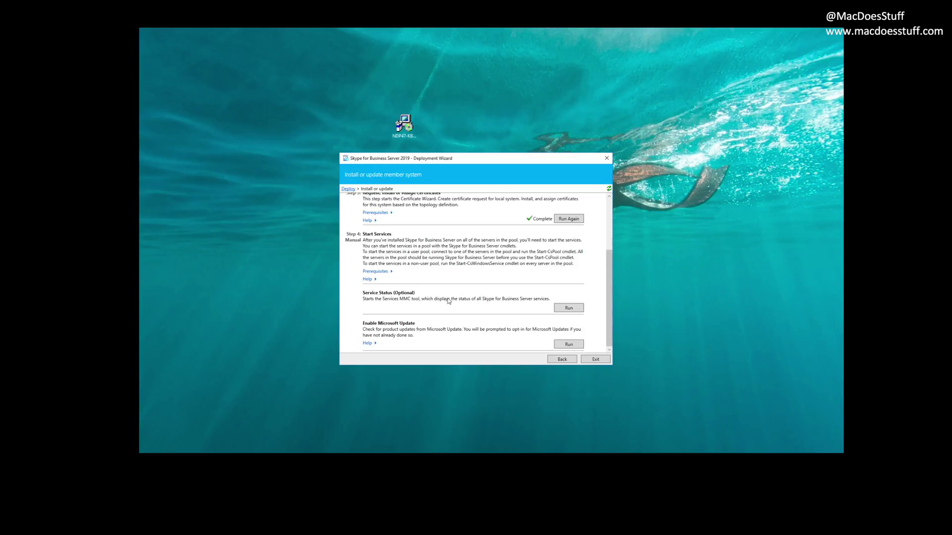
pyautogui.click(568, 308)
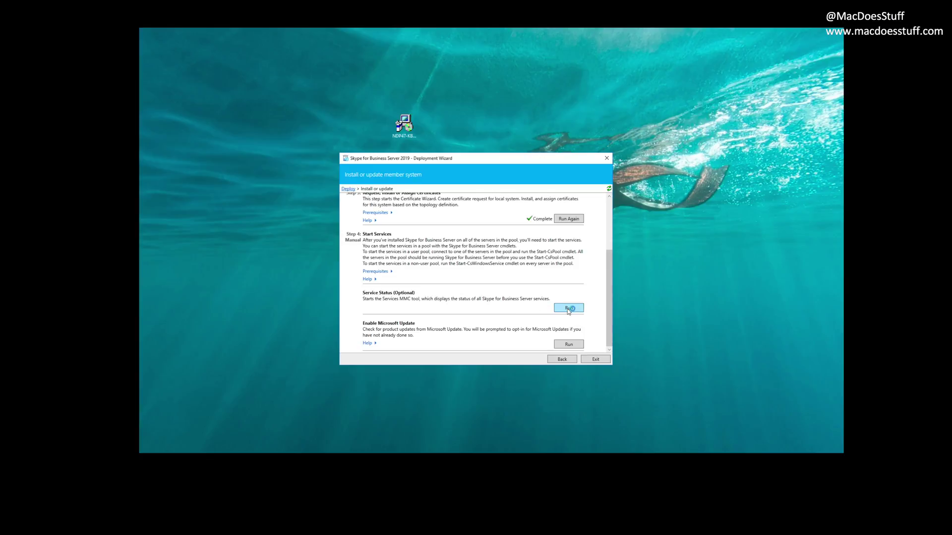
pyautogui.moveTo(231, 37); pyautogui.dragTo(531, 157)
pyautogui.click(525, 274)
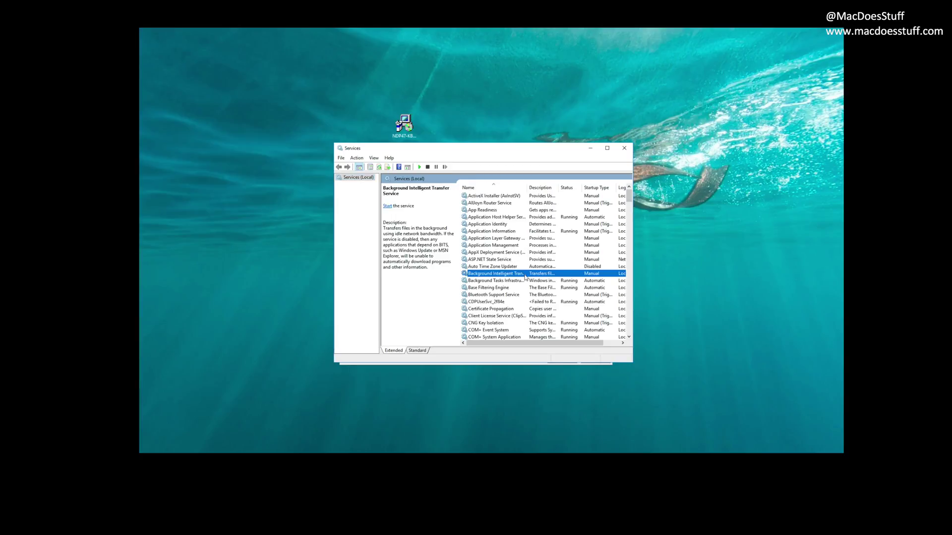
pyautogui.write('sk')
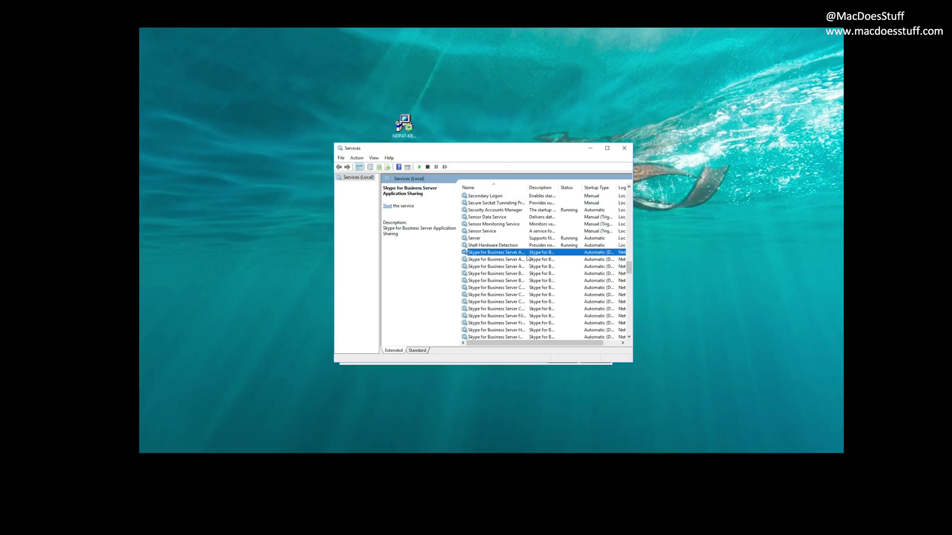
pyautogui.moveTo(633, 262); pyautogui.dragTo(685, 263)
pyautogui.rightClick(558, 258)
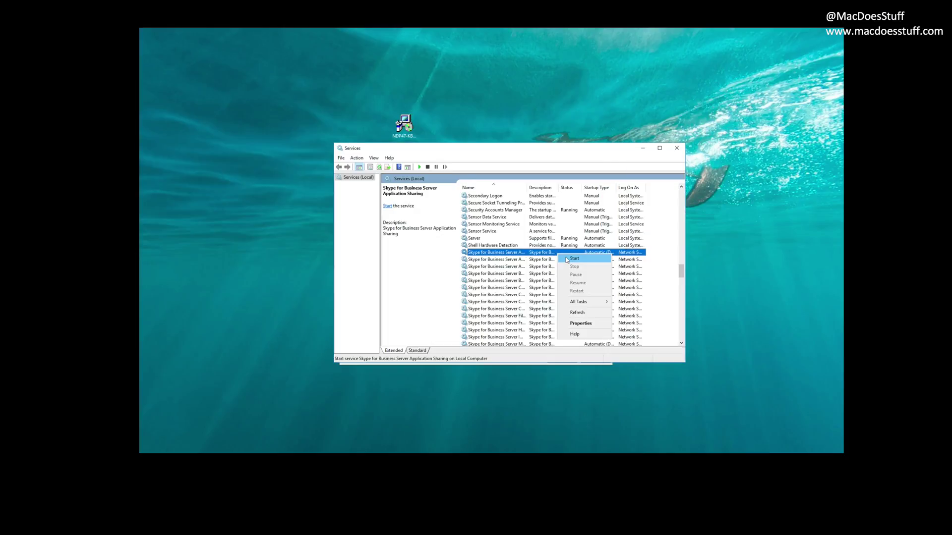
pyautogui.click(563, 262)
pyautogui.click(554, 261)
pyautogui.rightClick(554, 262)
pyautogui.click(559, 267)
pyautogui.rightClick(553, 273)
pyautogui.click(557, 279)
pyautogui.rightClick(551, 287)
pyautogui.click(556, 293)
pyautogui.rightClick(550, 302)
pyautogui.click(549, 309)
pyautogui.scroll(-3, 549, 310)
# Step: Start the remaining Skype services, including Front-End and Web Conferencing, and verify Front-End is running
pyautogui.rightClick(550, 260)
pyautogui.click(552, 267)
pyautogui.rightClick(550, 273)
pyautogui.click(556, 278)
pyautogui.rightClick(550, 287)
pyautogui.click(555, 292)
pyautogui.rightClick(550, 301)
pyautogui.click(555, 306)
pyautogui.rightClick(550, 309)
pyautogui.click(555, 313)
pyautogui.scroll(2, 680, 276)
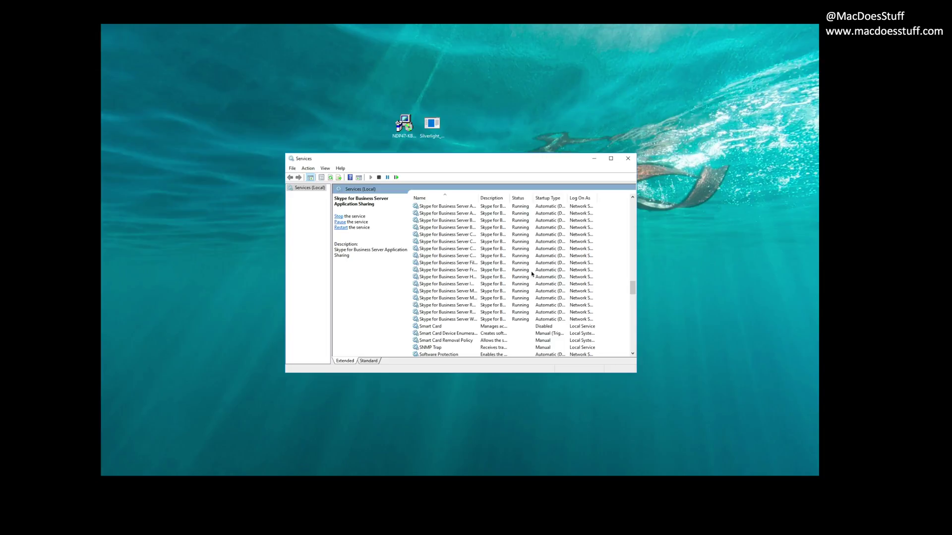
pyautogui.click(531, 272)
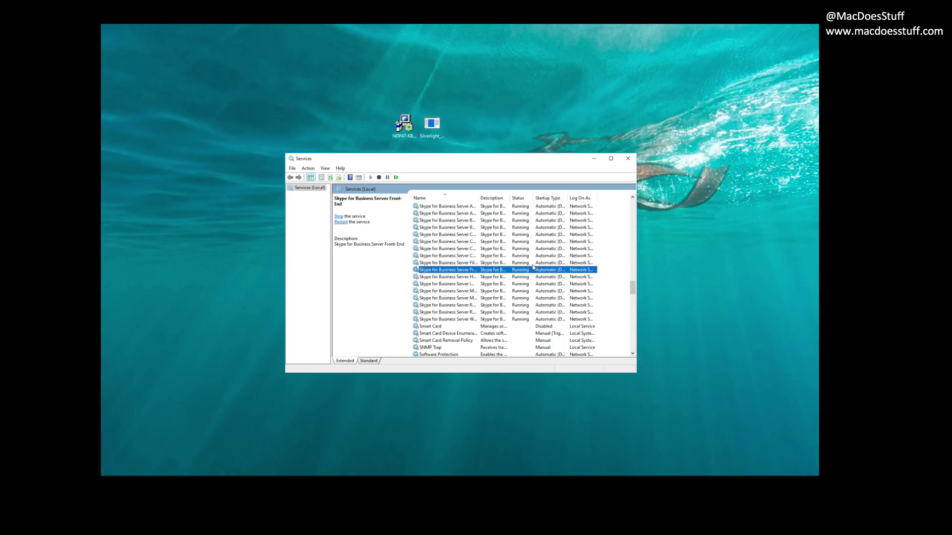
pyautogui.click(628, 158)
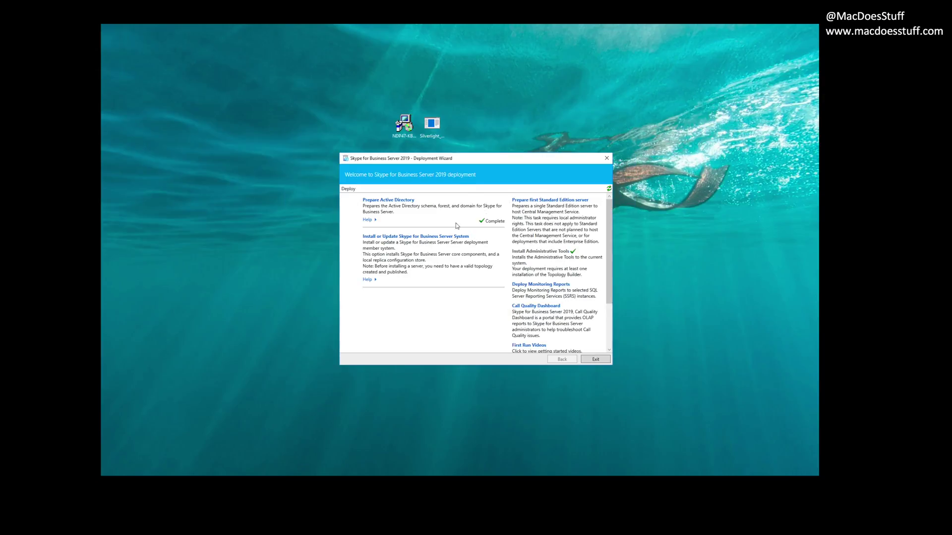
# Step: Exit the Deployment Wizard and install Microsoft Silverlight without enabling Microsoft Update
pyautogui.click(594, 360)
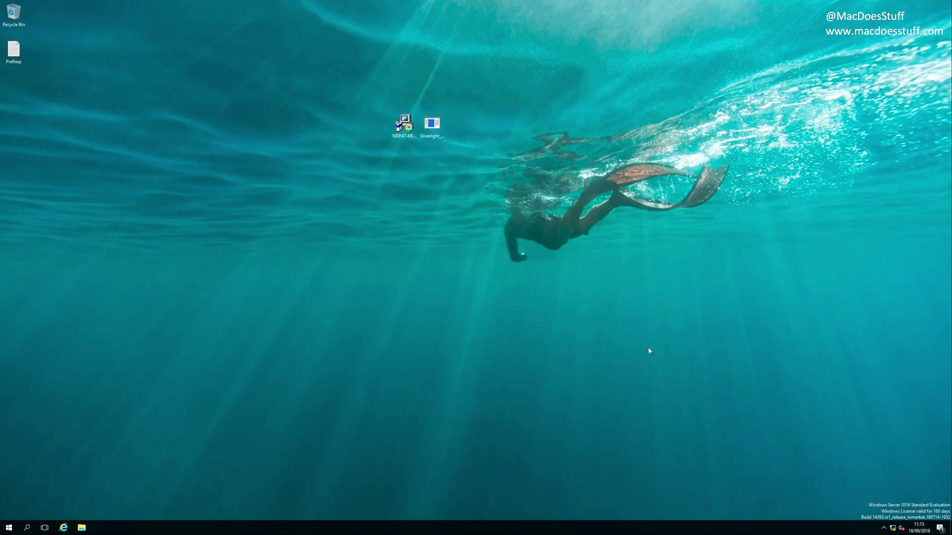
pyautogui.click(430, 124)
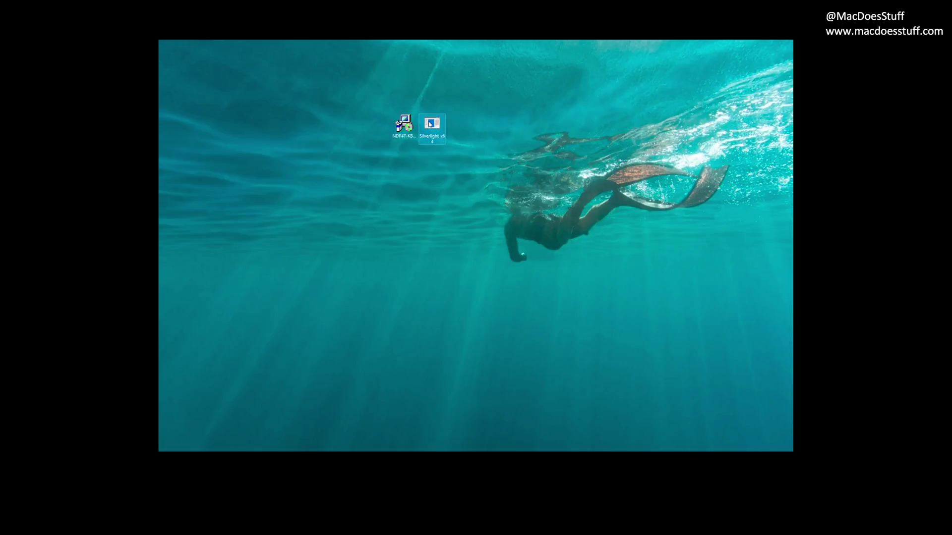
pyautogui.doubleClick(430, 124)
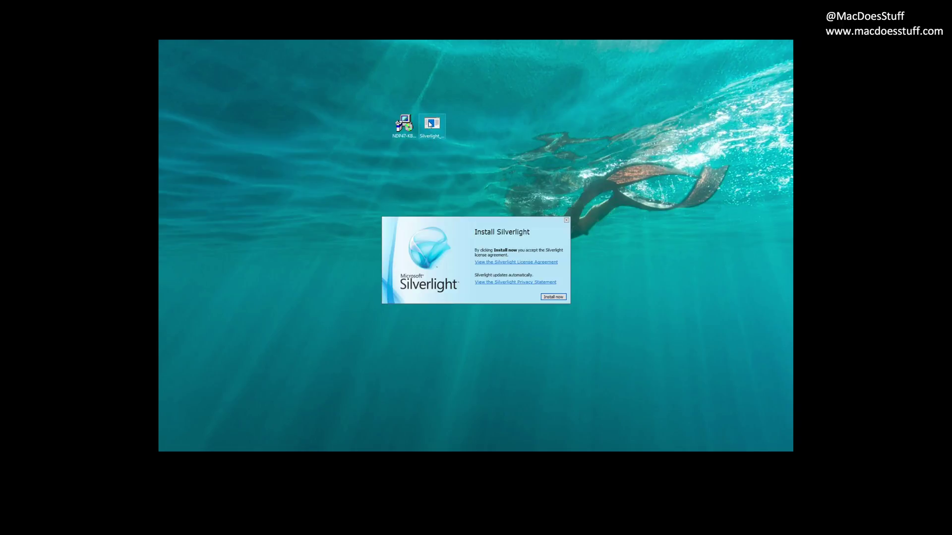
pyautogui.click(561, 298)
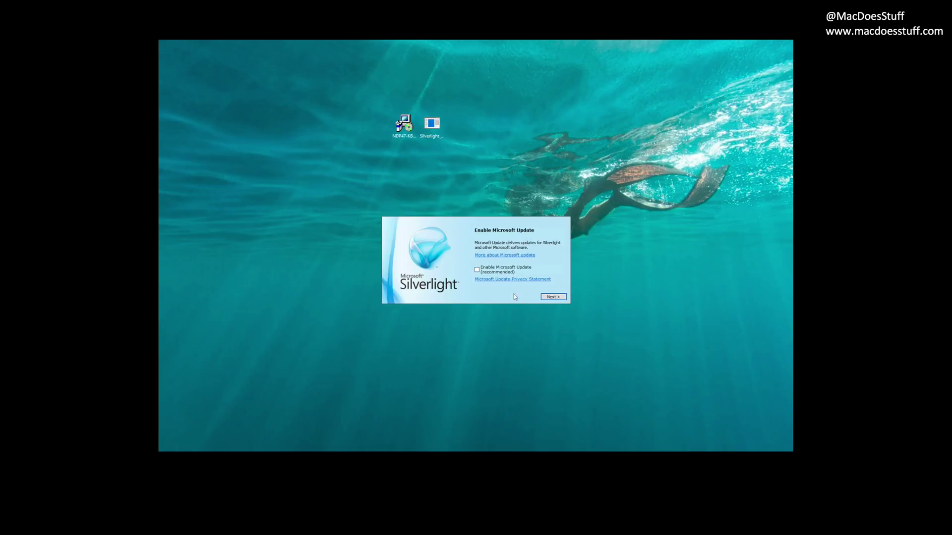
pyautogui.click(551, 297)
pyautogui.click(554, 297)
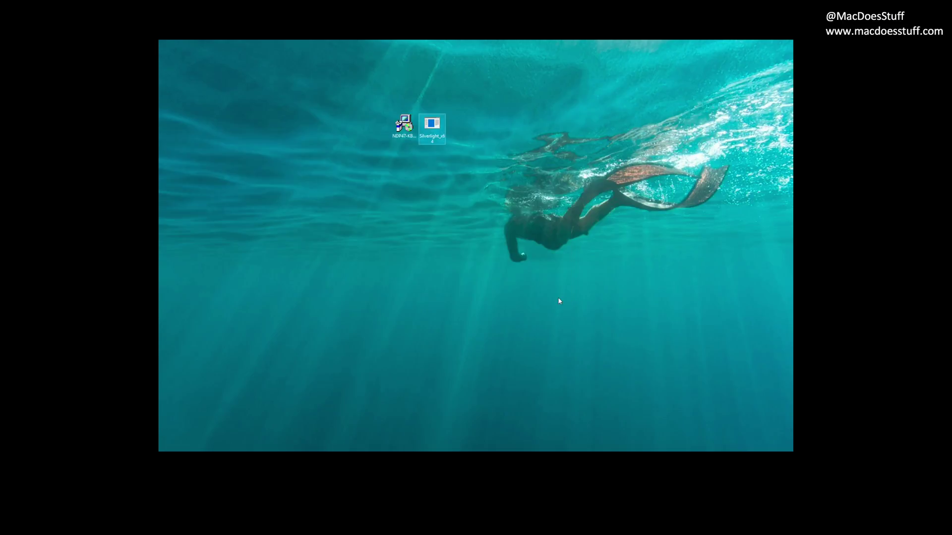
pyautogui.click(560, 300)
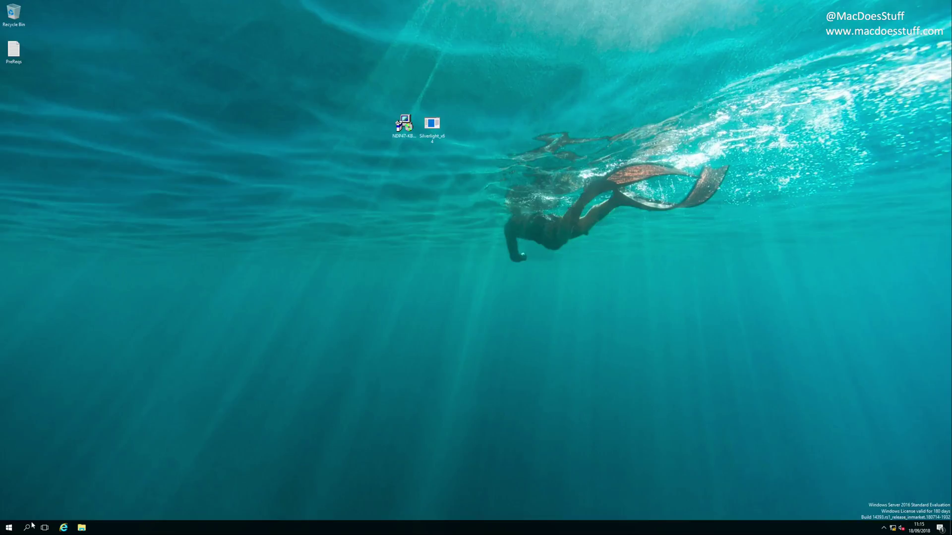
# Step: Confirm IE Enhanced Security Configuration stays Off for Administrators on Server Manager's Local Server page
pyautogui.click(10, 528)
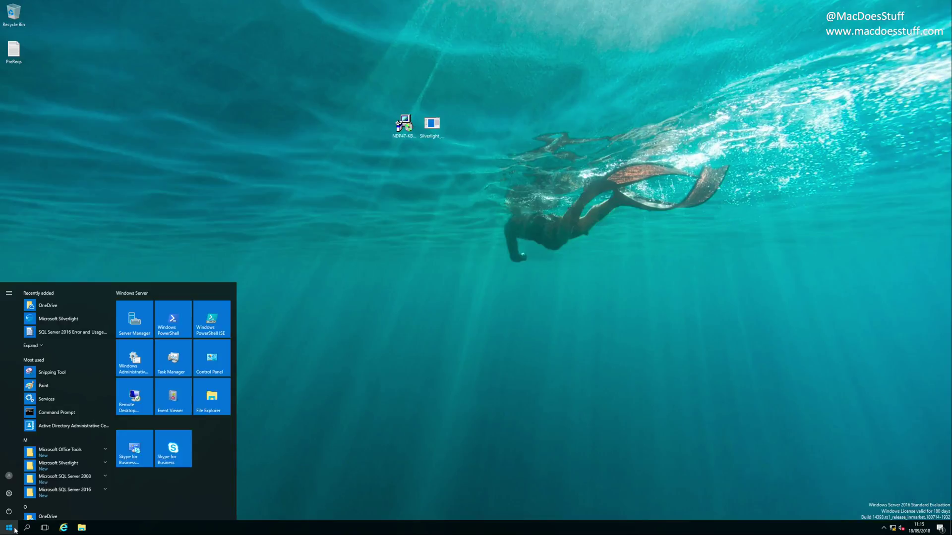
pyautogui.click(141, 324)
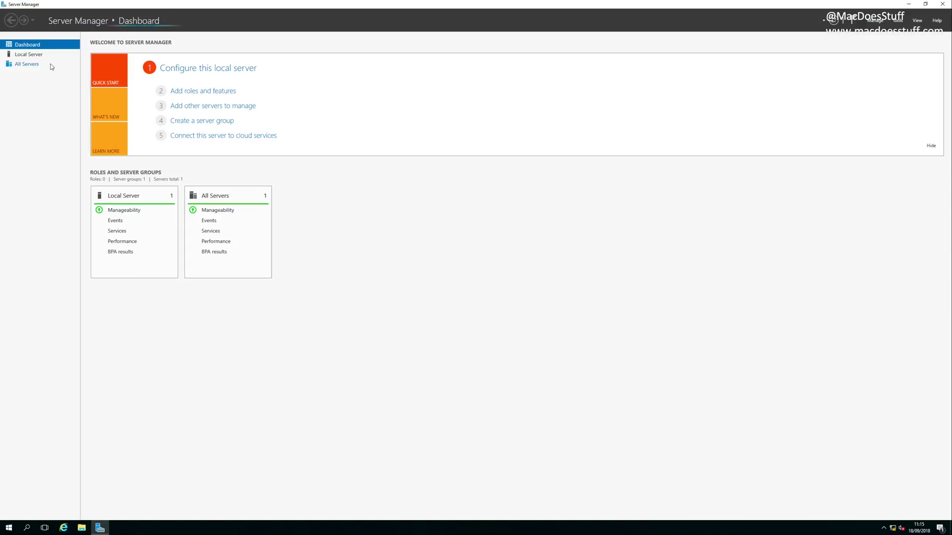
pyautogui.click(33, 56)
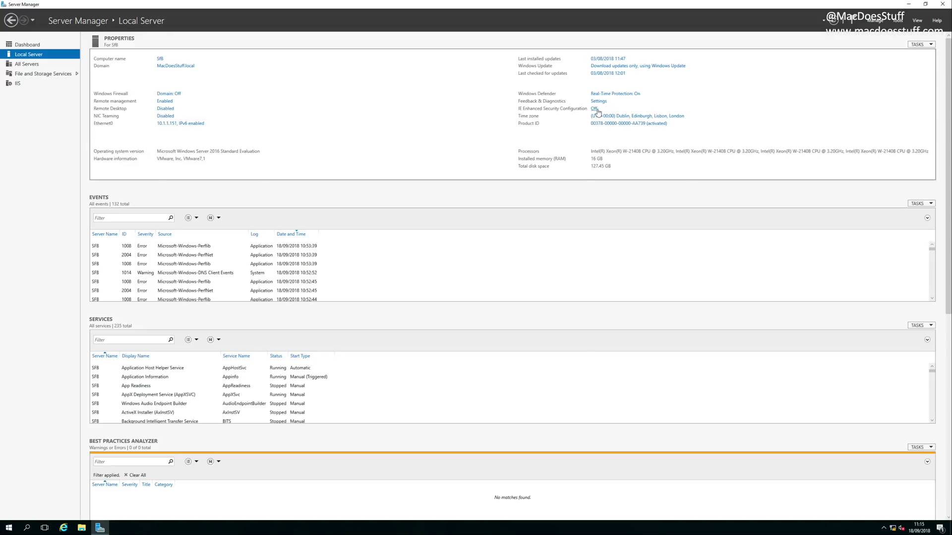
pyautogui.click(595, 110)
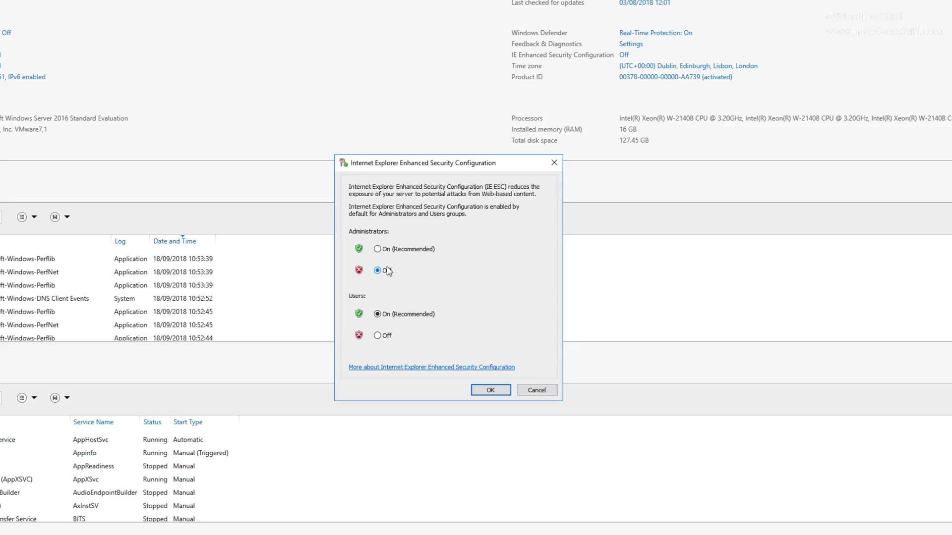
pyautogui.click(476, 389)
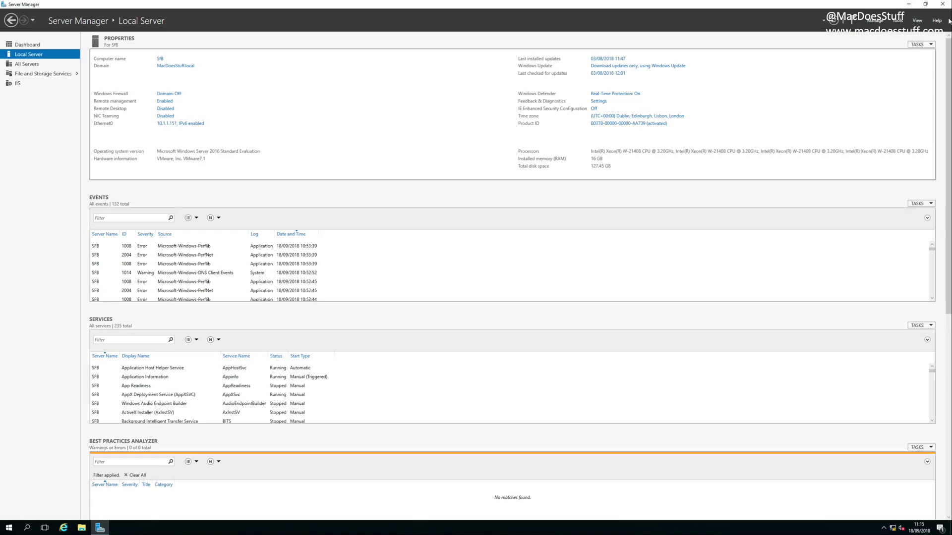
pyautogui.click(943, 4)
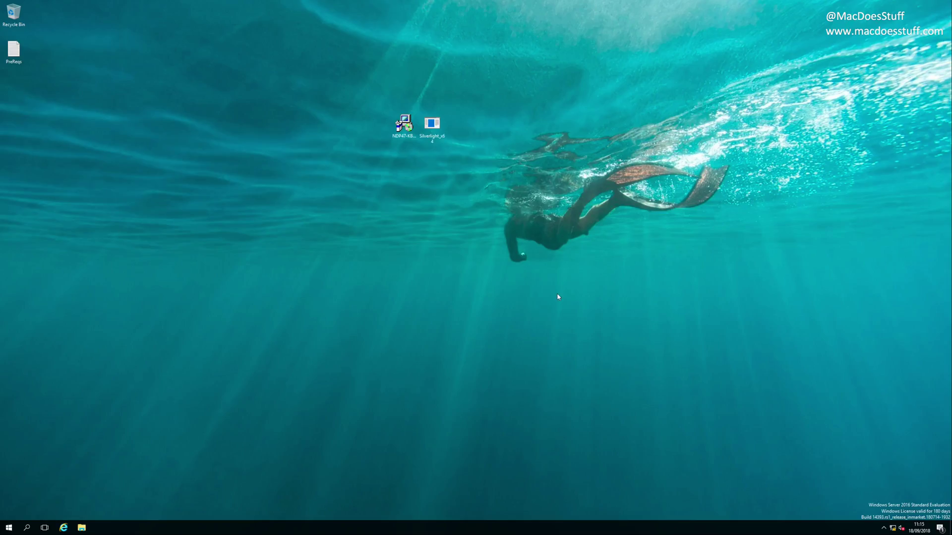
pyautogui.press('super')
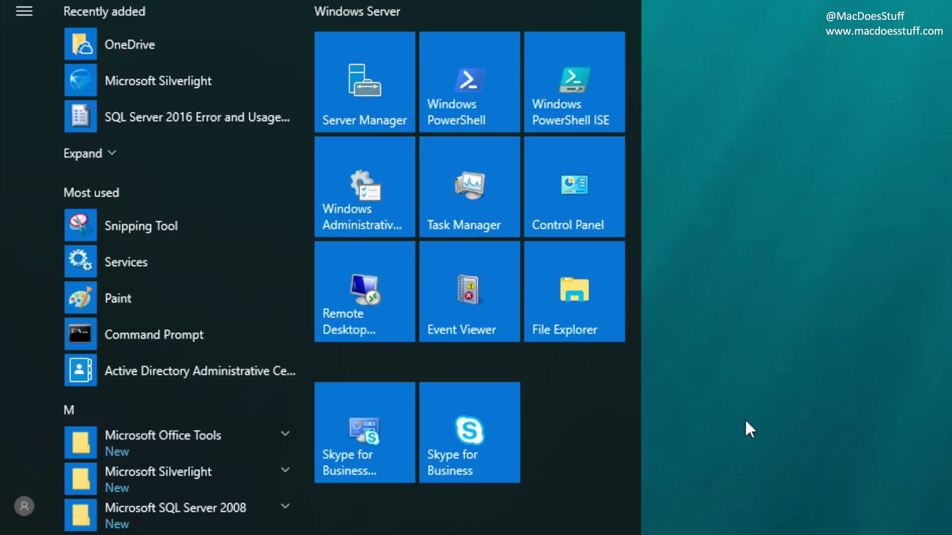
# Step: Sign in to the Skype for Business Server Control Panel as administrator with the account password and open Users
pyautogui.moveTo(304, 327); pyautogui.dragTo(300, 534)
pyautogui.click(285, 432)
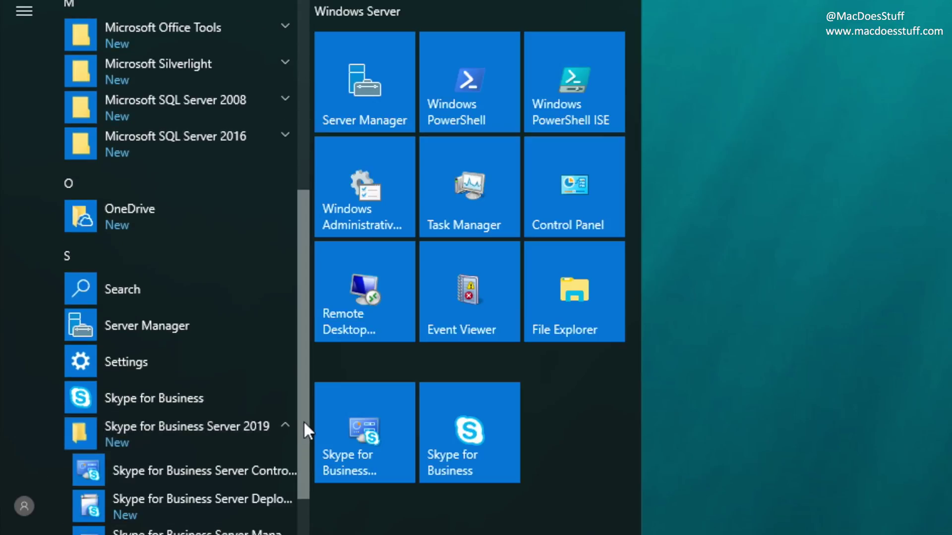
pyautogui.click(257, 329)
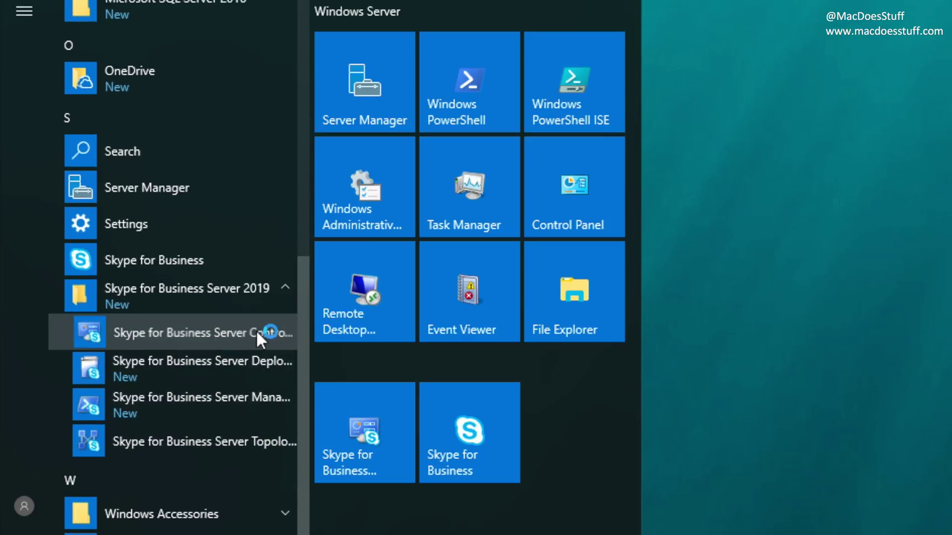
pyautogui.write('administrator')
pyautogui.press('Tab')
pyautogui.write('password01')
pyautogui.press('Return')
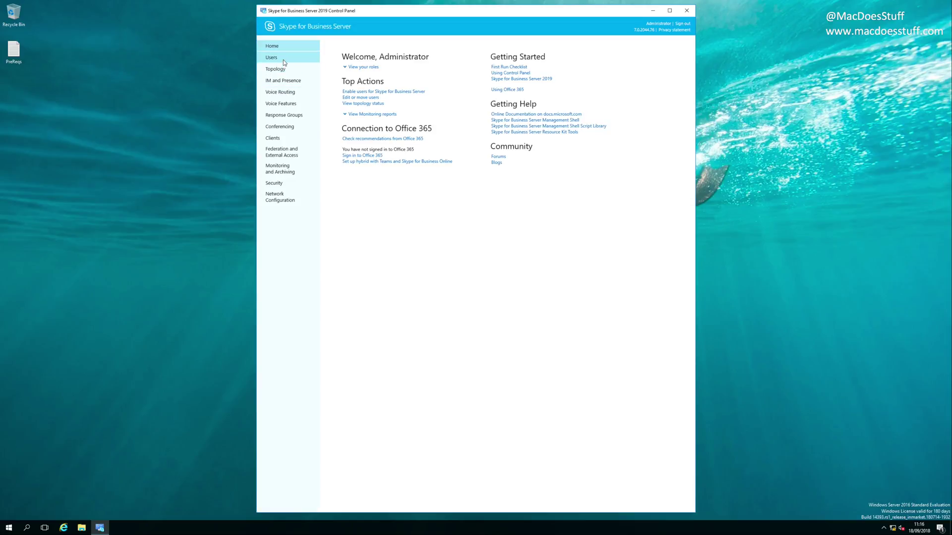
pyautogui.click(283, 60)
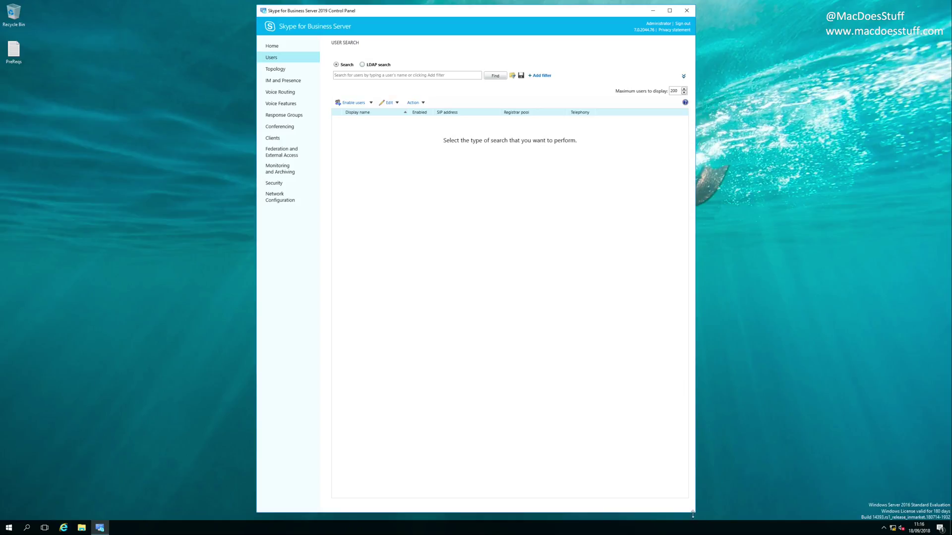
pyautogui.moveTo(694, 514); pyautogui.dragTo(675, 325)
pyautogui.moveTo(544, 19); pyautogui.dragTo(575, 81)
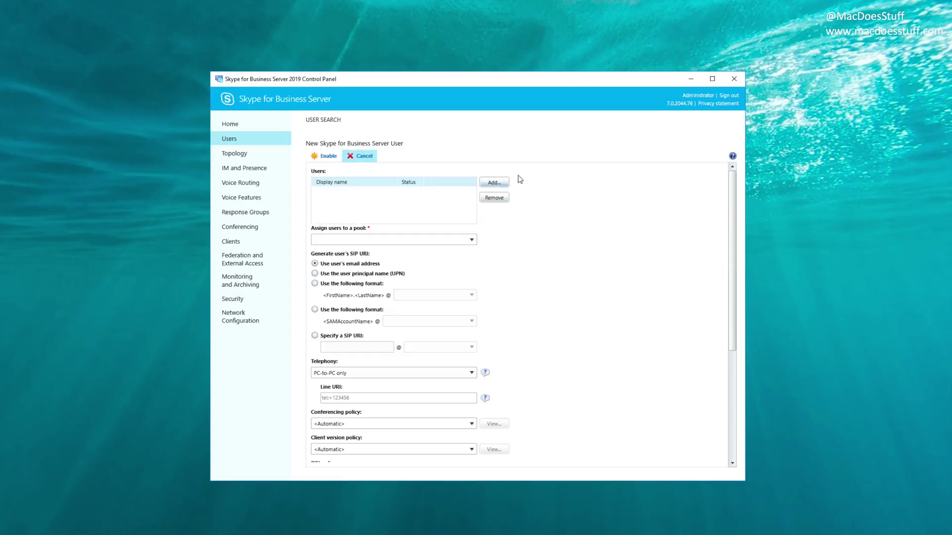
pyautogui.click(495, 187)
pyautogui.write('administrator')
pyautogui.press('Return')
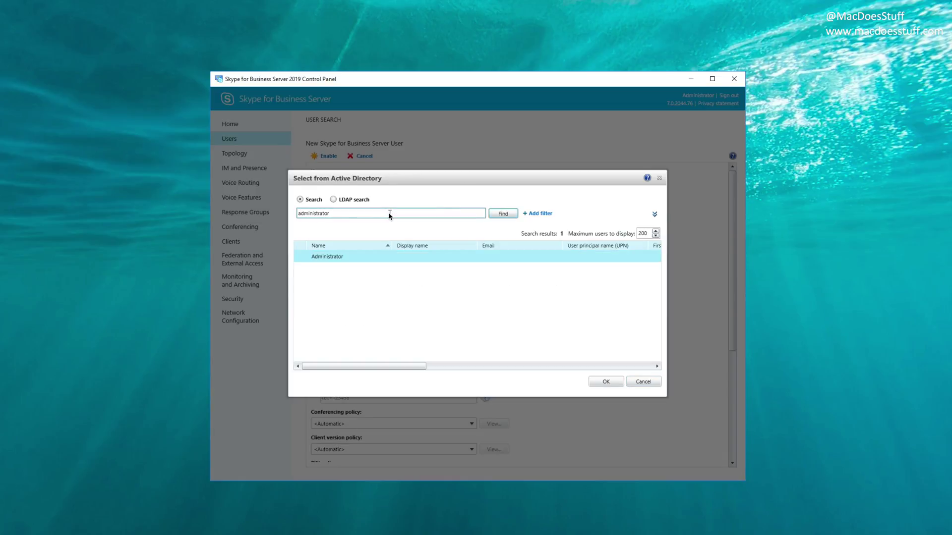
pyautogui.click(606, 382)
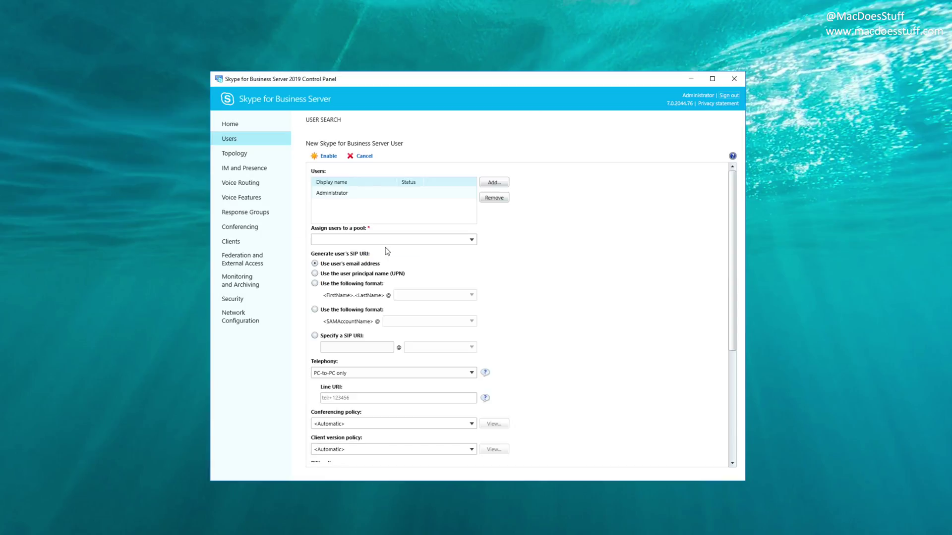
pyautogui.click(473, 239)
pyautogui.click(391, 253)
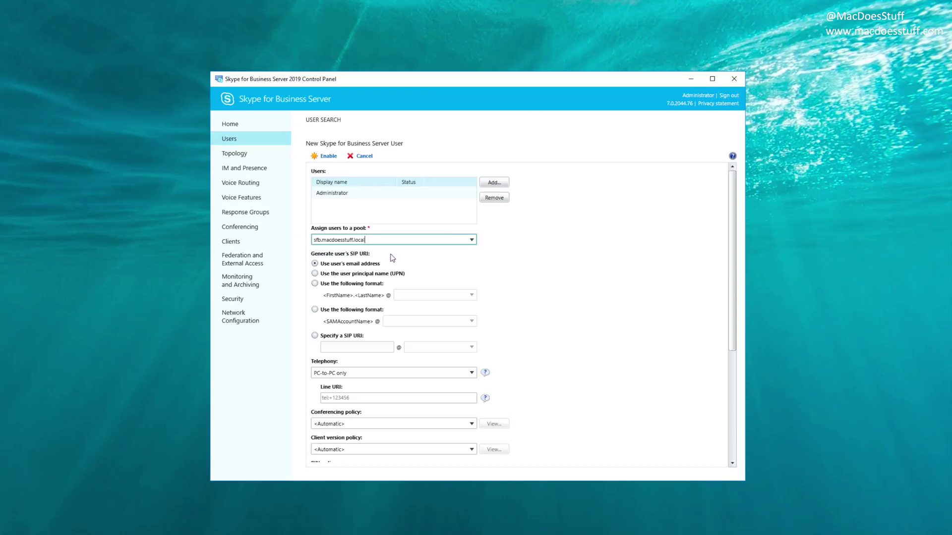
pyautogui.click(315, 310)
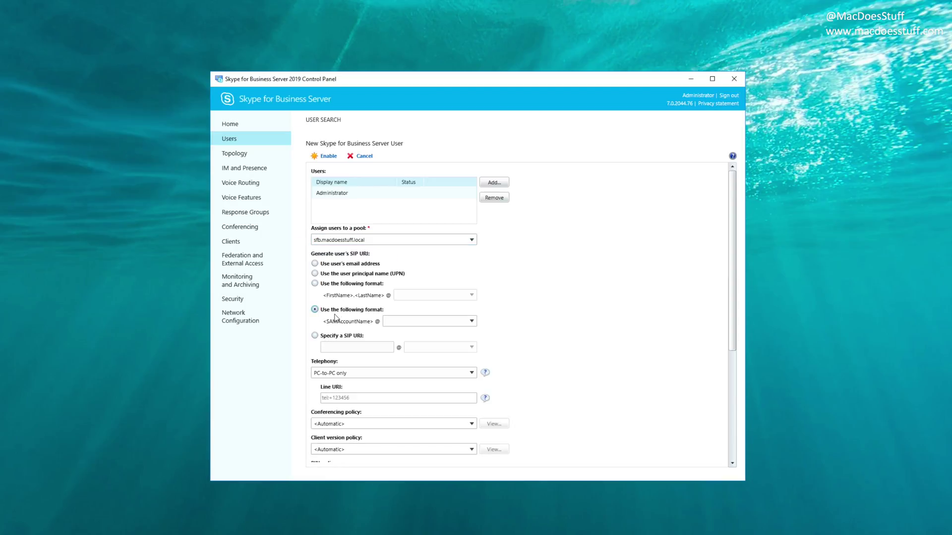
pyautogui.click(471, 322)
pyautogui.click(436, 333)
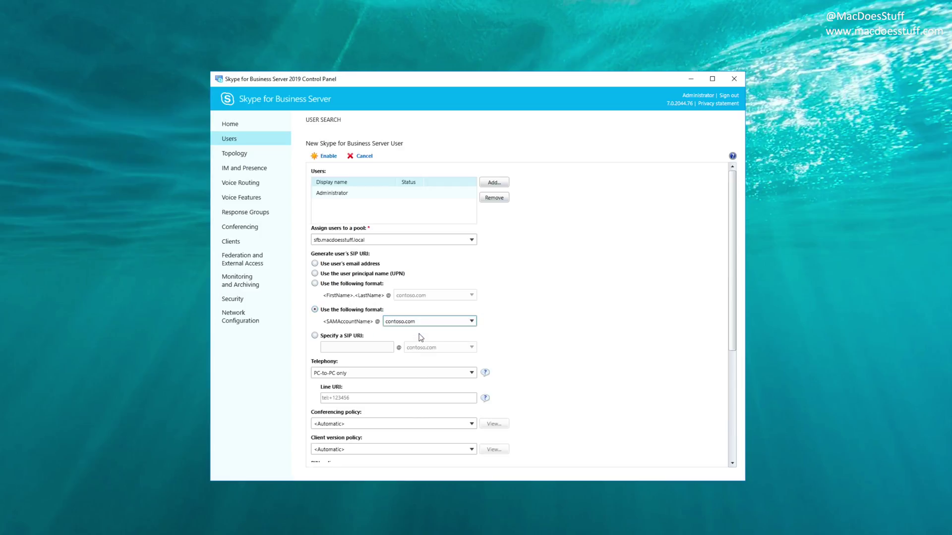
pyautogui.click(328, 157)
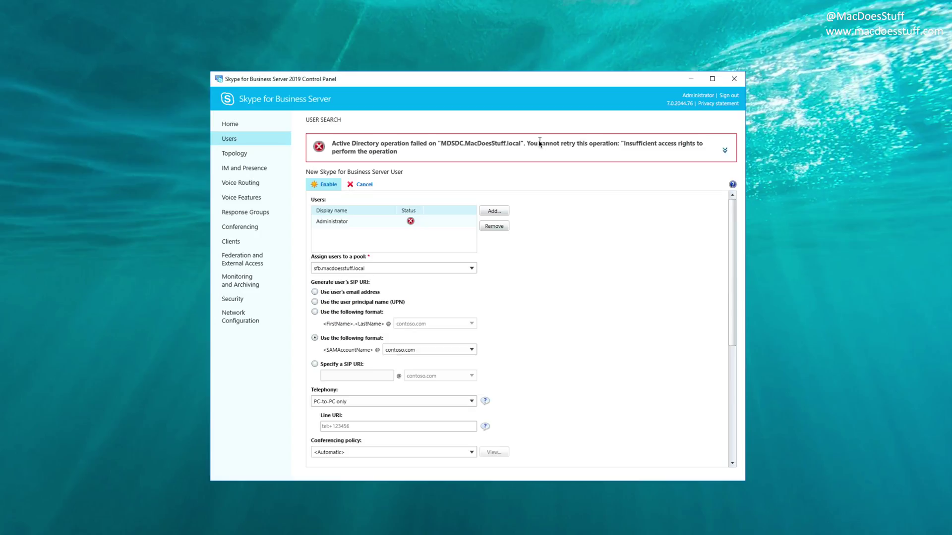
# Step: Cancel the failed Skype user enablement and bring up Active Directory Users and Computers
pyautogui.click(366, 185)
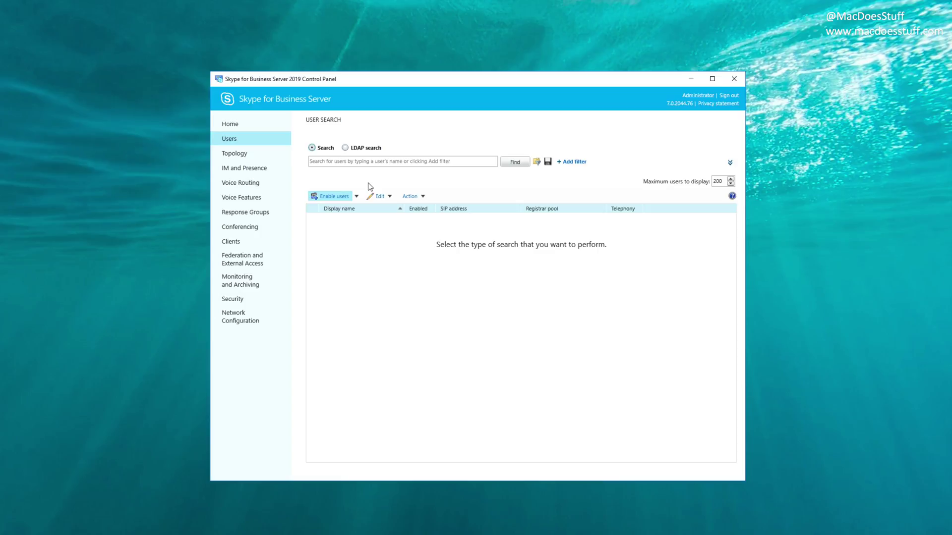
pyautogui.press('super')
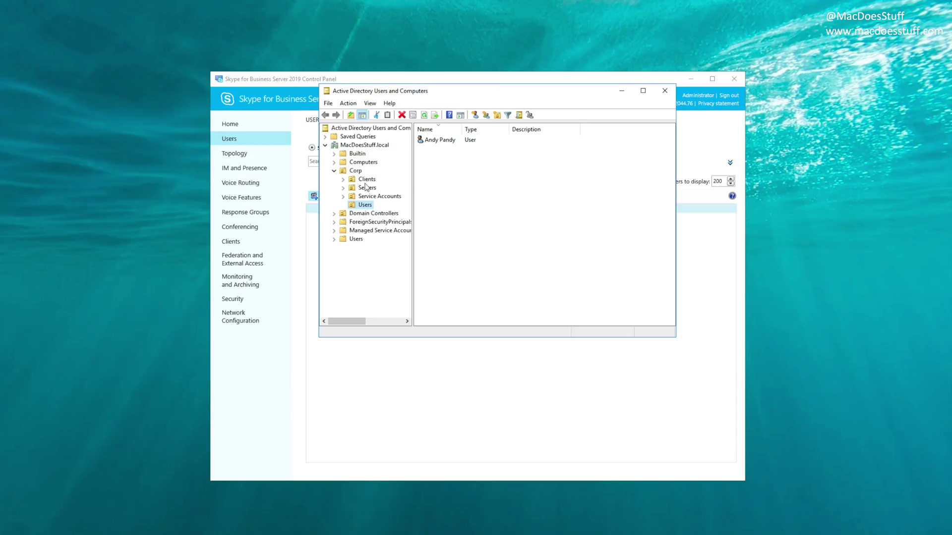
pyautogui.click(353, 171)
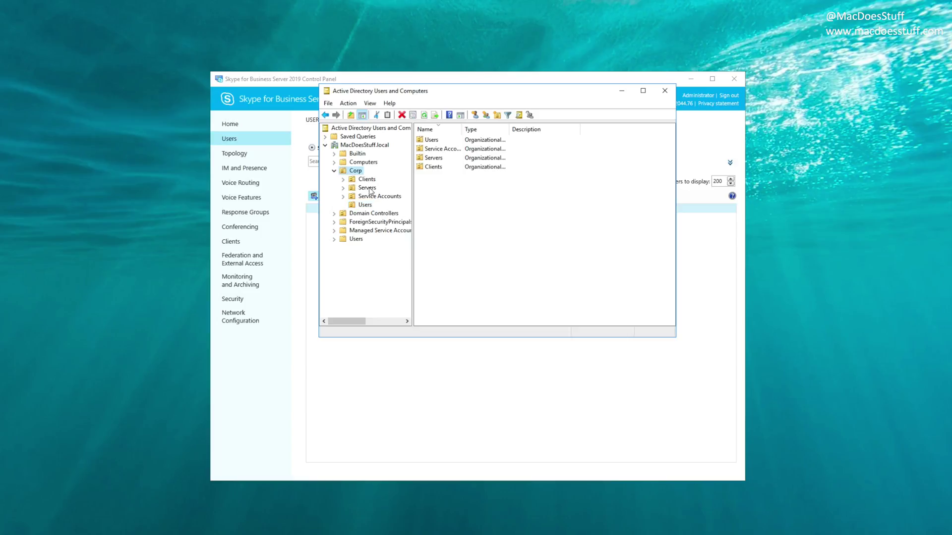
pyautogui.click(365, 205)
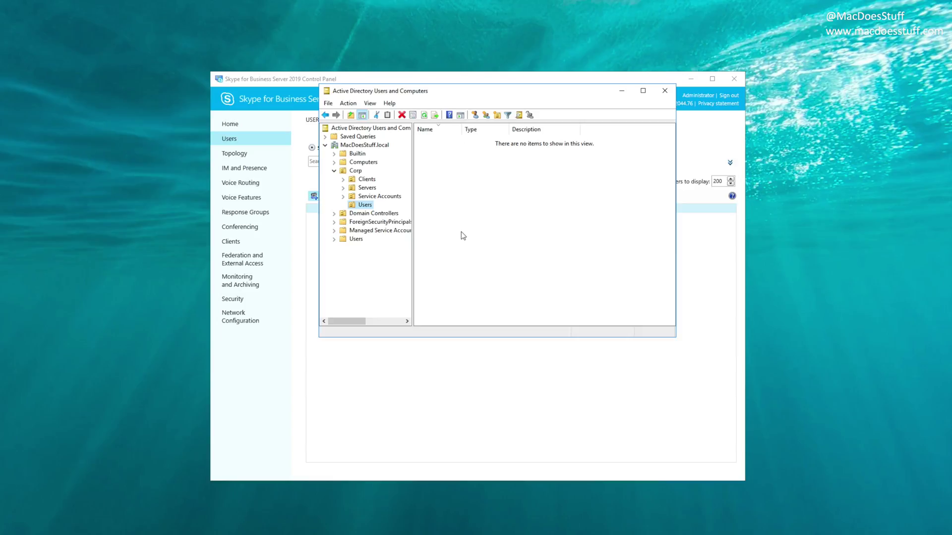
pyautogui.rightClick(438, 154)
pyautogui.moveTo(475, 195)
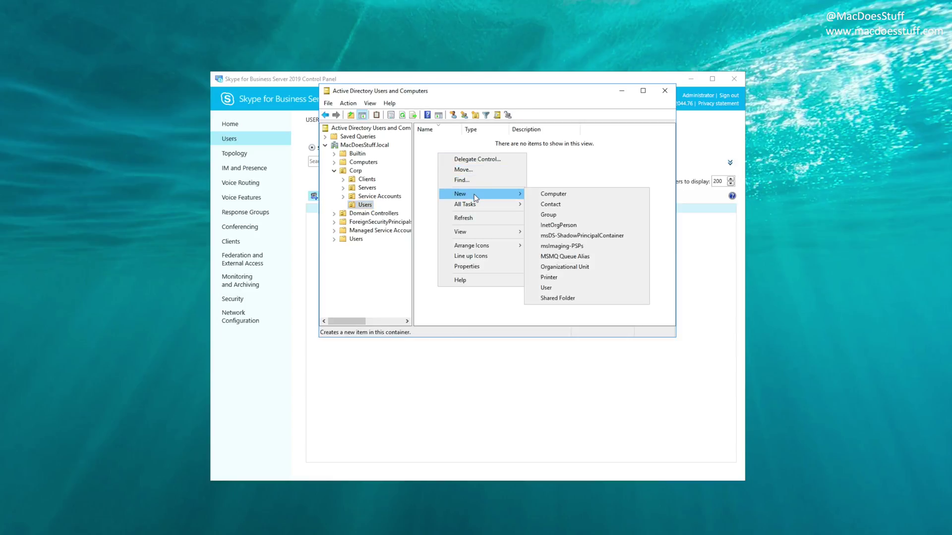
pyautogui.click(609, 290)
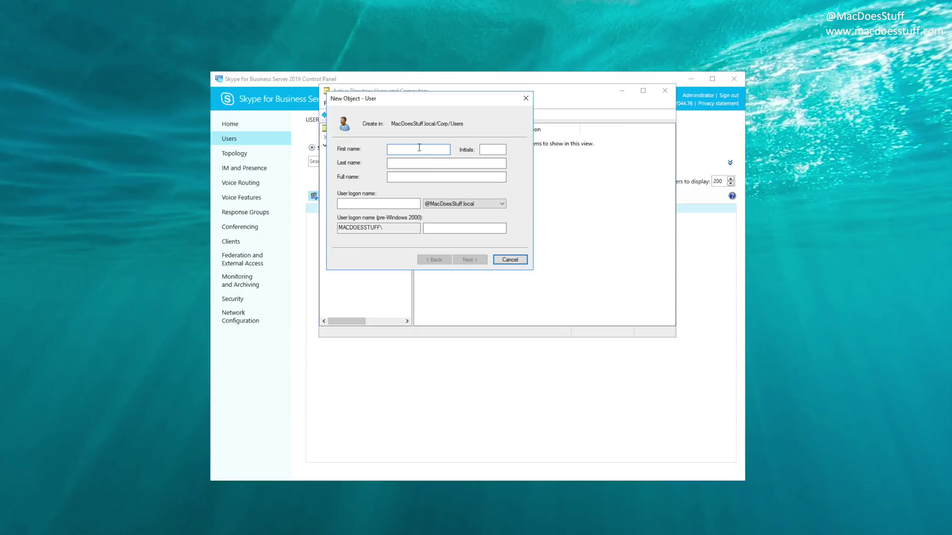
pyautogui.write('Derek')
pyautogui.press('Tab')
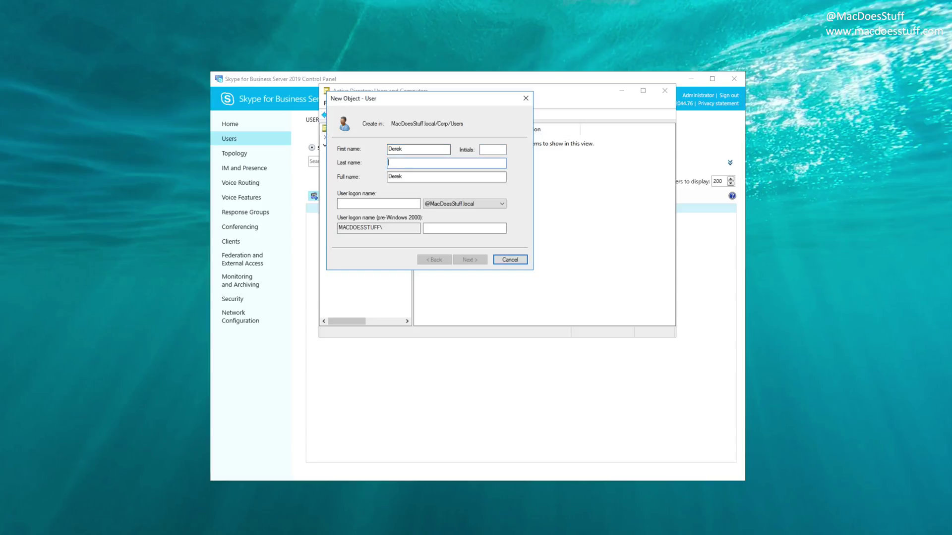
pyautogui.write('Trotter')
pyautogui.press('Tab')
pyautogui.press('Tab')
pyautogui.write('DerekT')
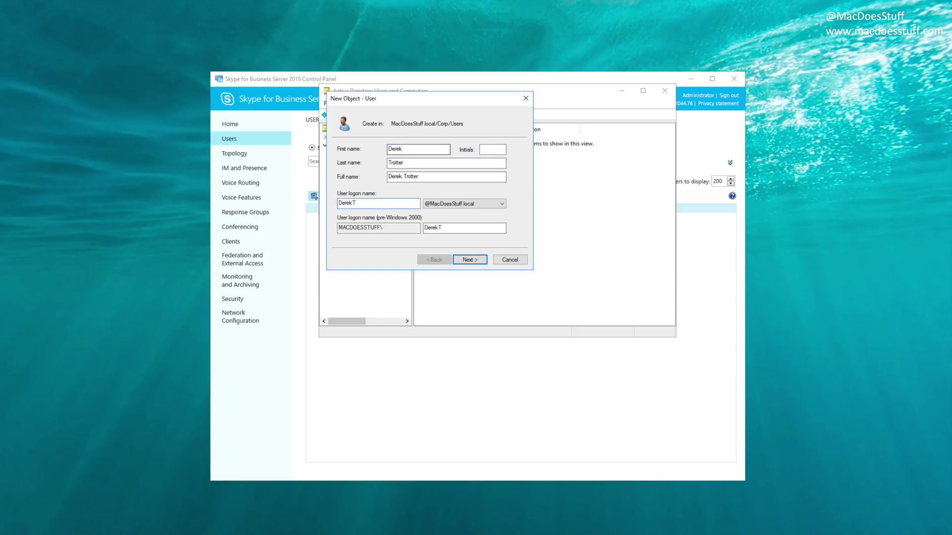
pyautogui.click(495, 204)
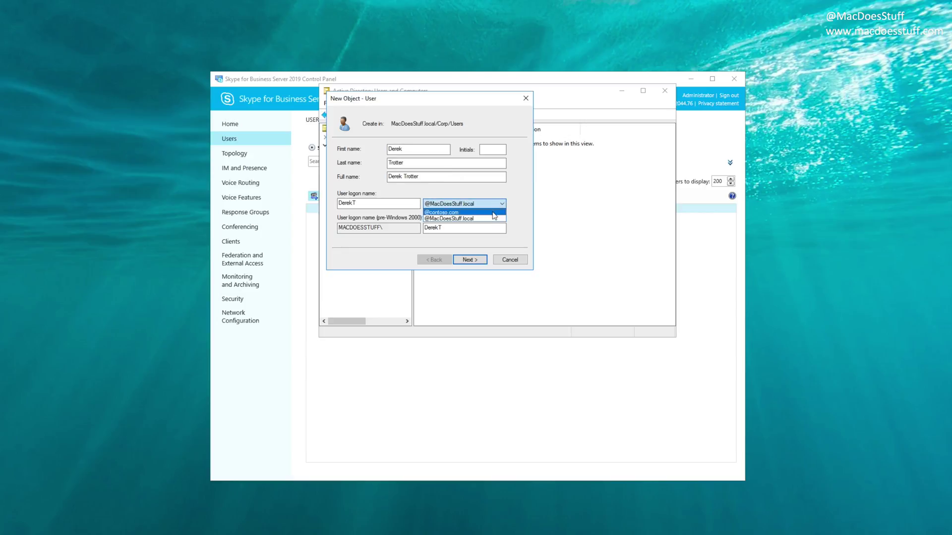
pyautogui.click(493, 212)
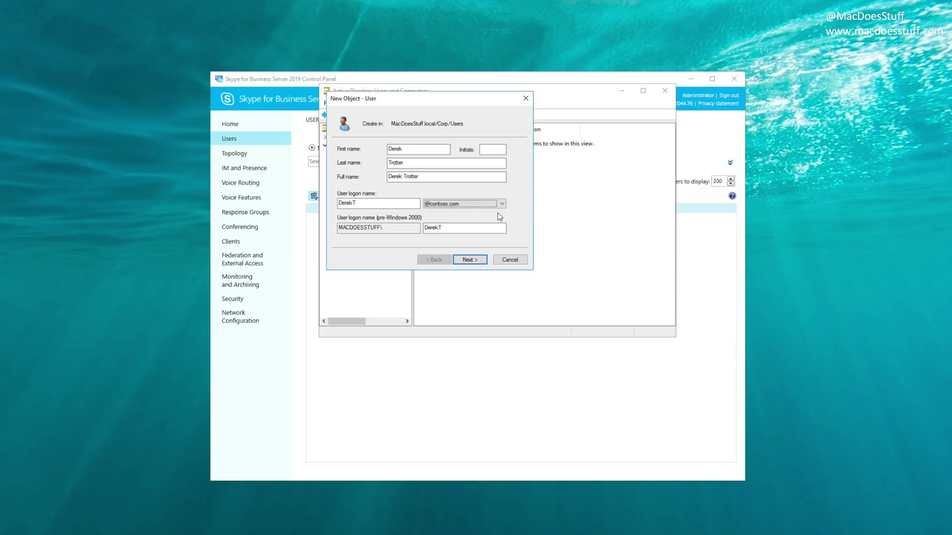
# Step: Set the user's password with no forced change and never expiring, then finish creating the account
pyautogui.click(466, 260)
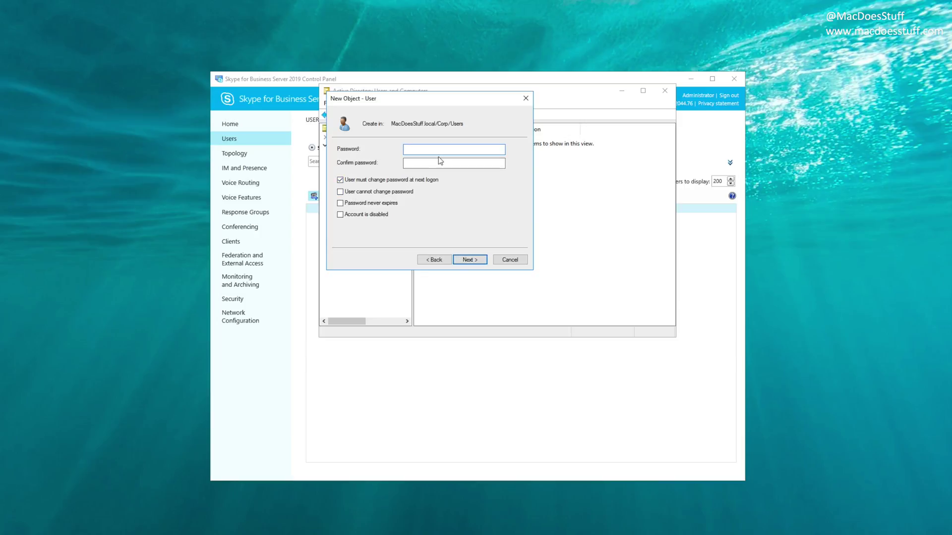
pyautogui.write('•••••••••')
pyautogui.press('Tab')
pyautogui.write('•••••••••')
pyautogui.press('Tab')
pyautogui.press('space')
pyautogui.press('Tab')
pyautogui.press('Tab')
pyautogui.press('space')
pyautogui.press('Return')
pyautogui.press('Return')
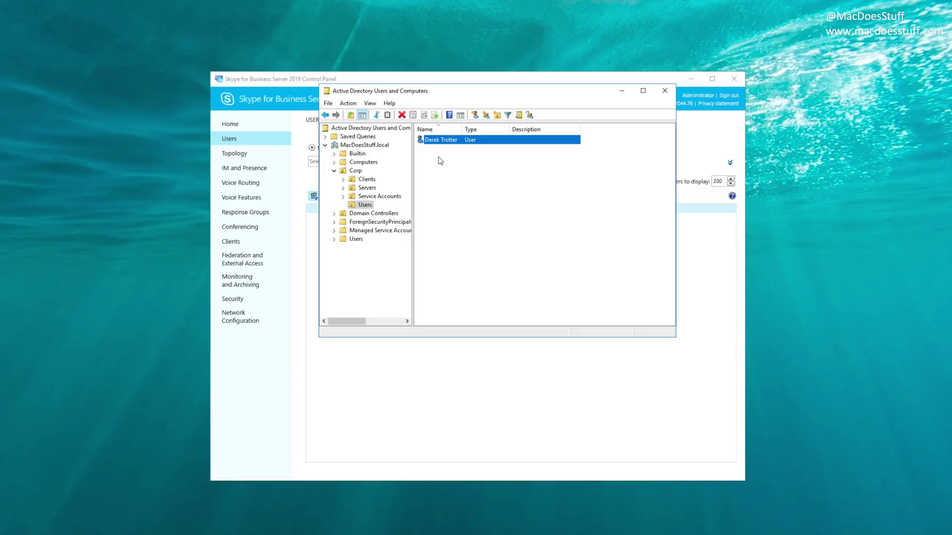
pyautogui.doubleClick(445, 139)
pyautogui.click(501, 258)
pyautogui.write('DerekT@')
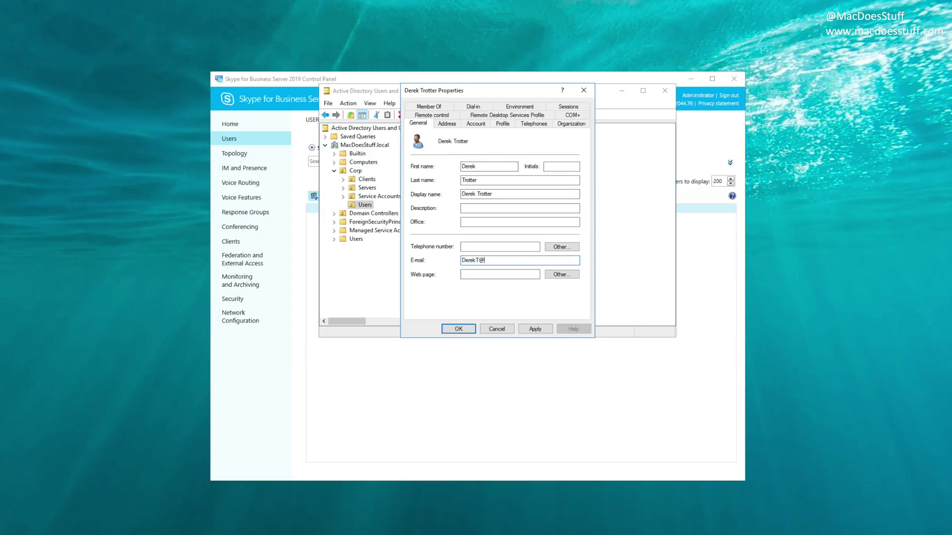
pyautogui.write('contoso.com')
pyautogui.press('Return')
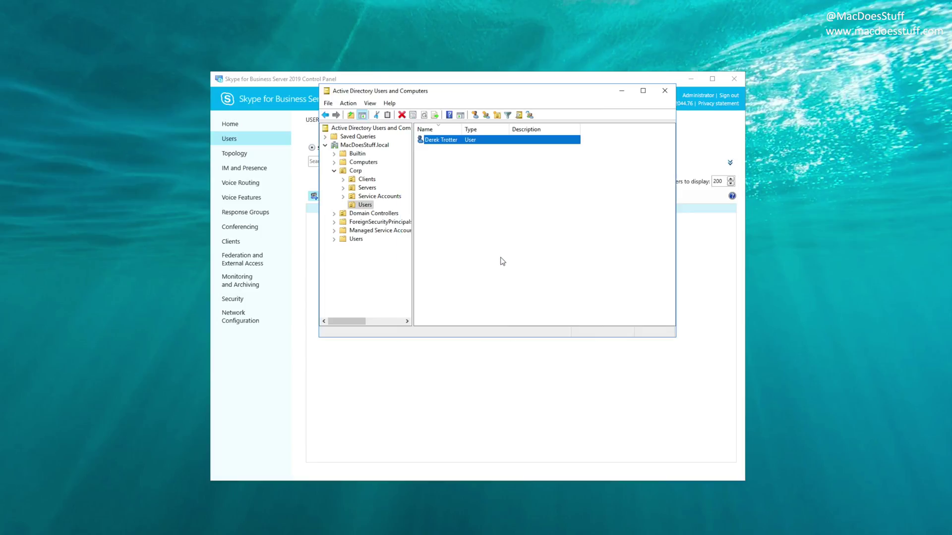
pyautogui.click(502, 261)
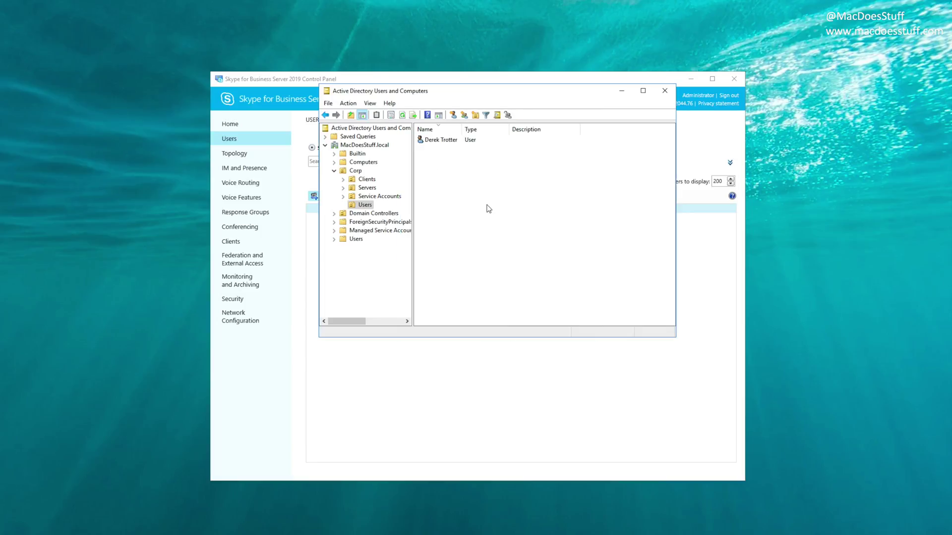
pyautogui.click(622, 91)
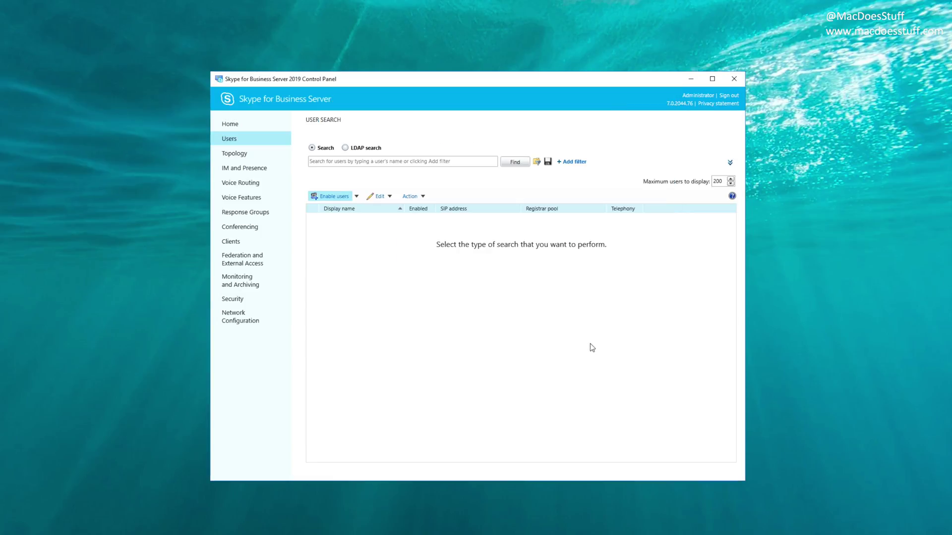
# Step: Search Active Directory for the new user and add them to the Enable Users list
pyautogui.click(331, 197)
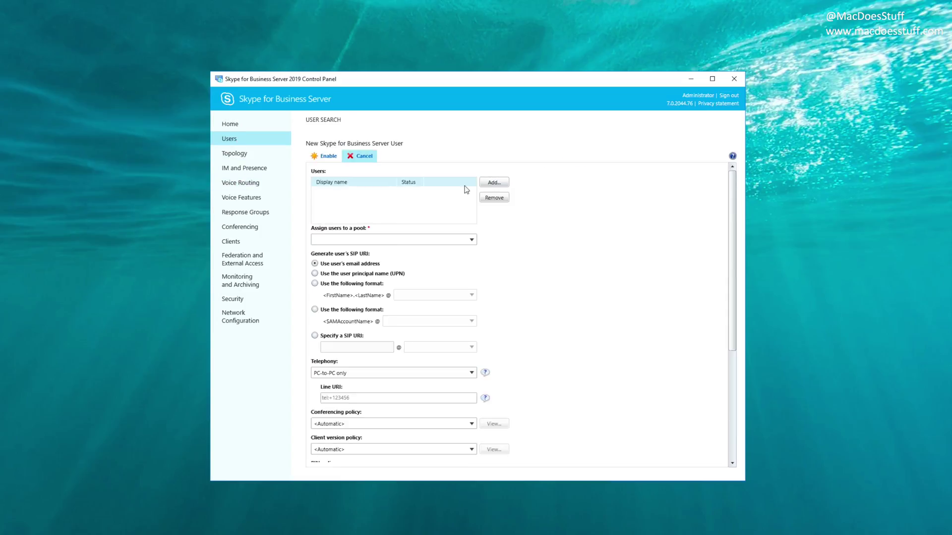
pyautogui.click(494, 183)
pyautogui.write('derek')
pyautogui.press('Return')
pyautogui.click(432, 258)
pyautogui.click(606, 382)
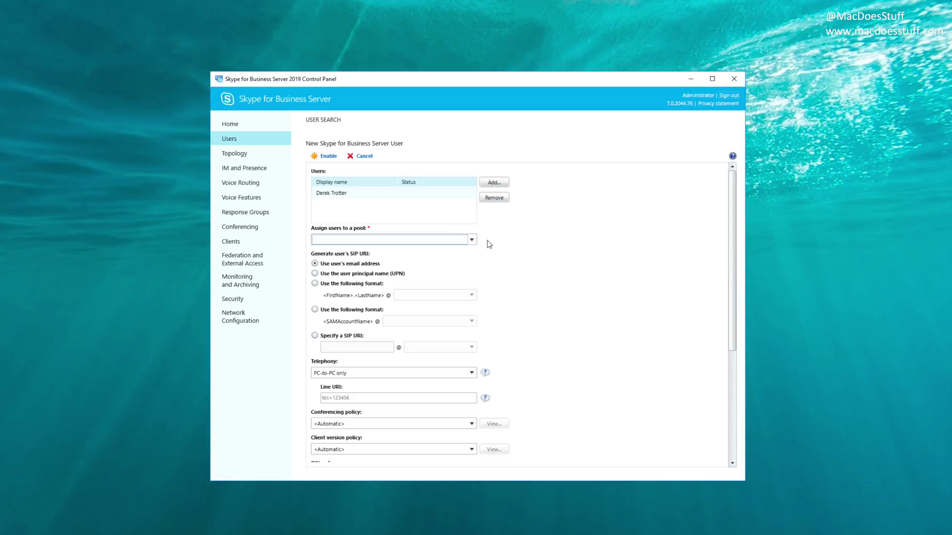
# Step: Enable the user on the sfb.macdoesstuff.local registrar pool and minimize the Control Panel
pyautogui.click(473, 241)
pyautogui.click(394, 252)
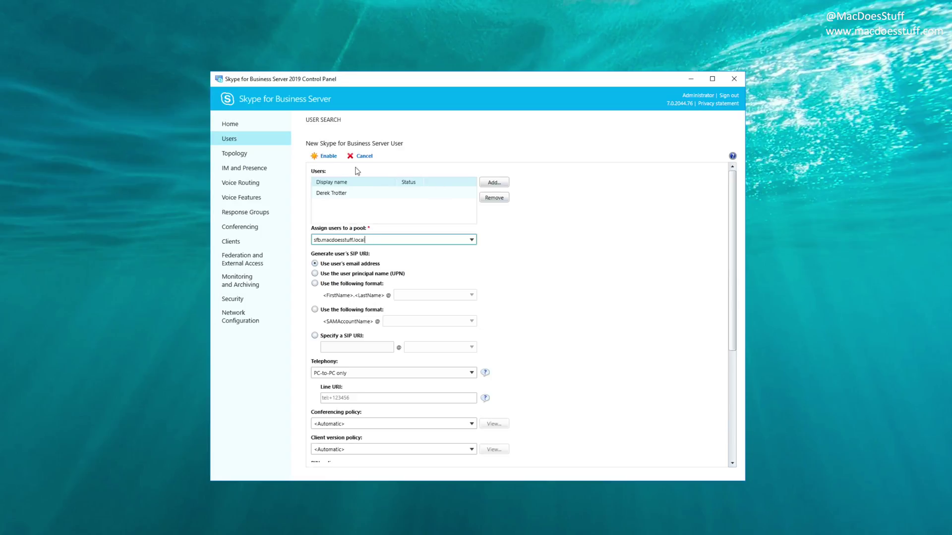
pyautogui.click(329, 156)
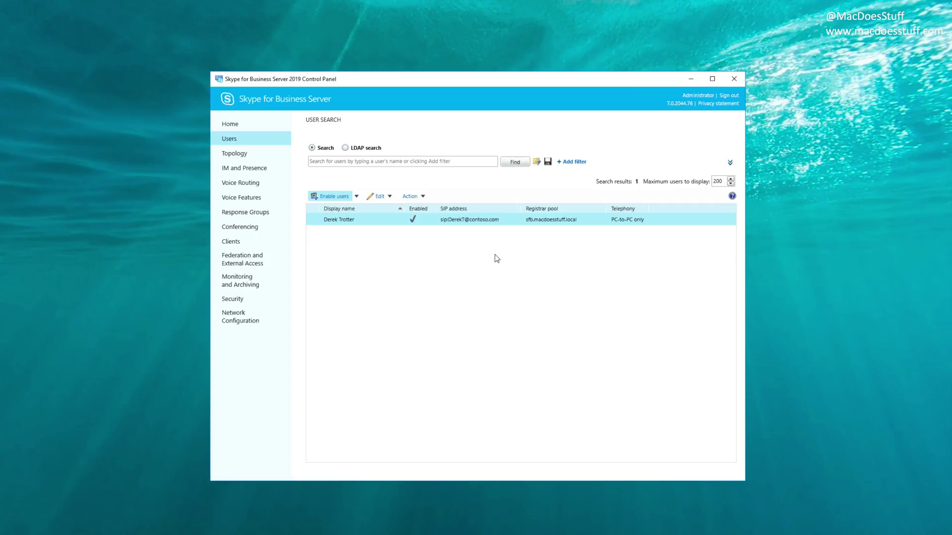
pyautogui.click(691, 80)
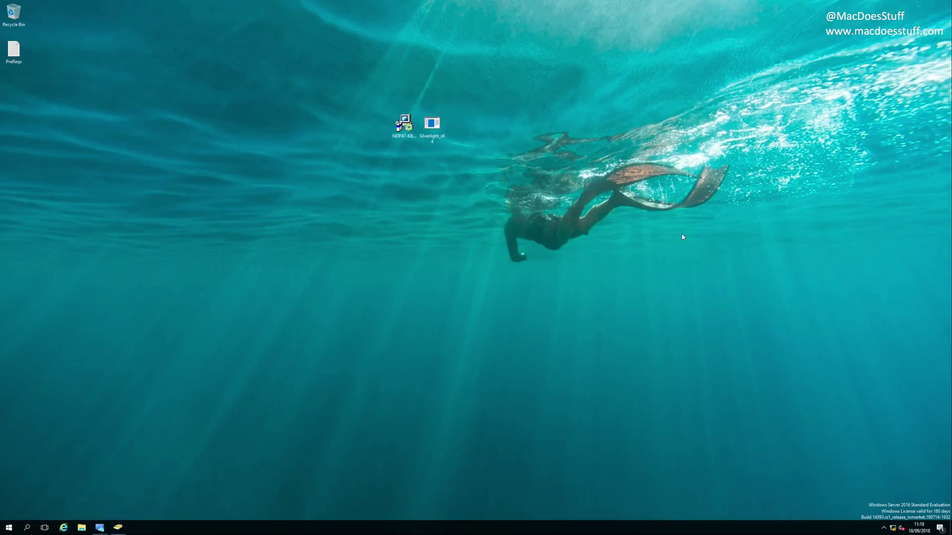
# Step: Open Command Prompt as administrator and list the files in C:\Office
pyautogui.press('super')
pyautogui.write('command')
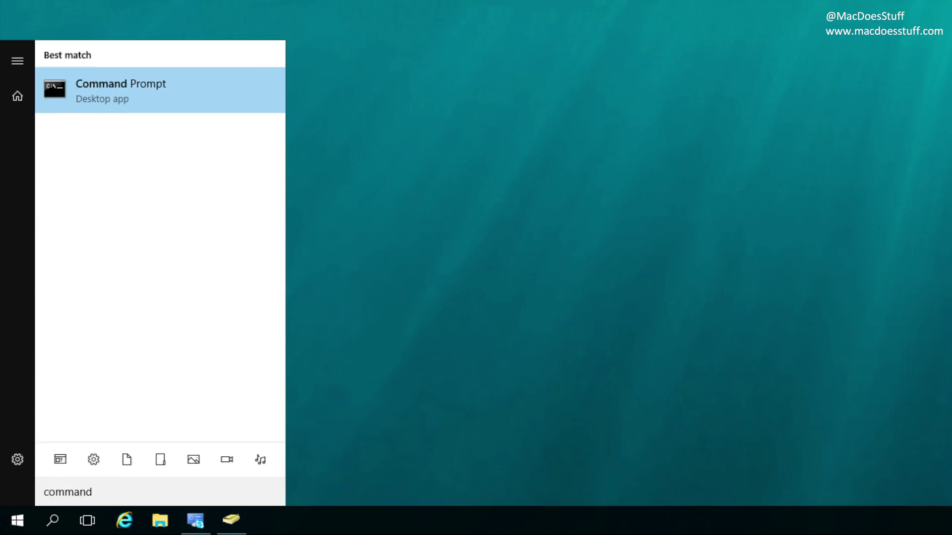
pyautogui.rightClick(159, 86)
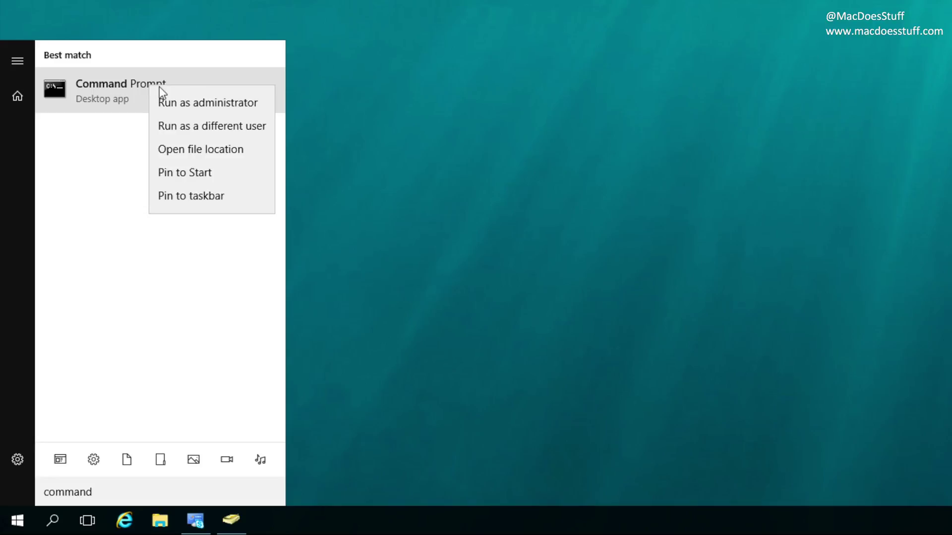
pyautogui.click(178, 103)
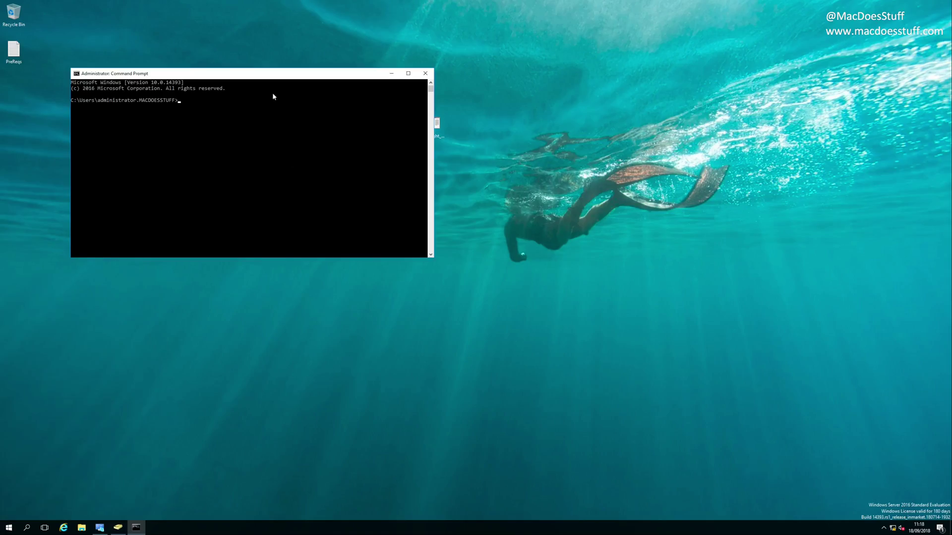
pyautogui.moveTo(273, 74); pyautogui.dragTo(545, 98)
pyautogui.write('cd')
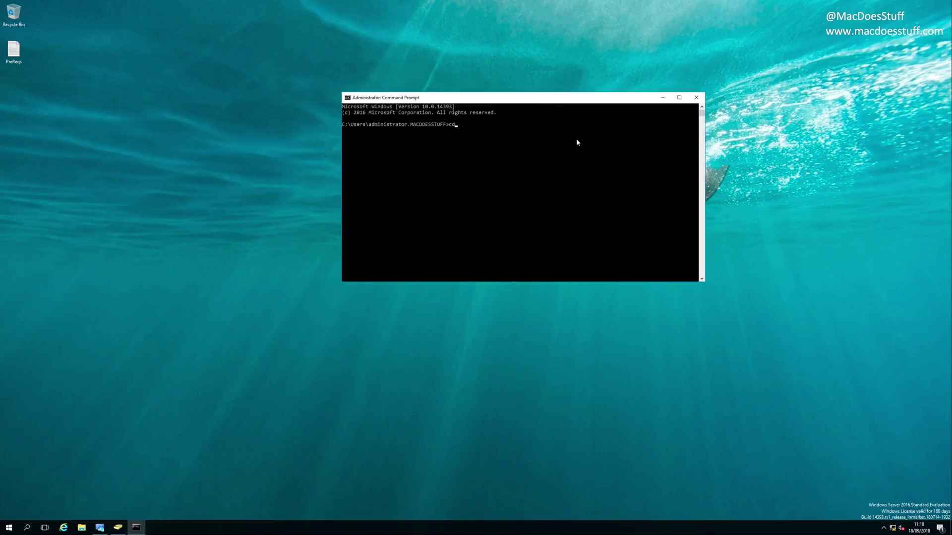
pyautogui.write('\\office')
pyautogui.press('Return')
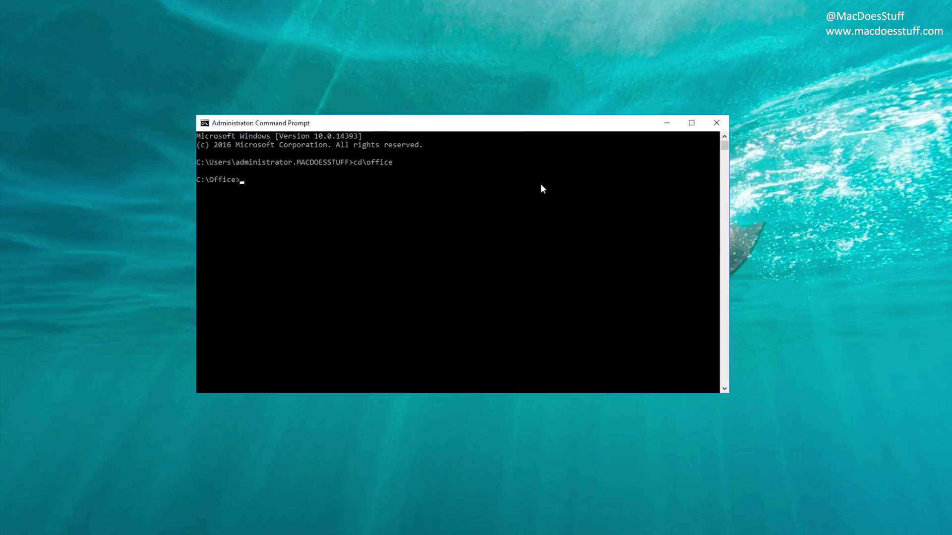
pyautogui.write('dir')
pyautogui.press('Return')
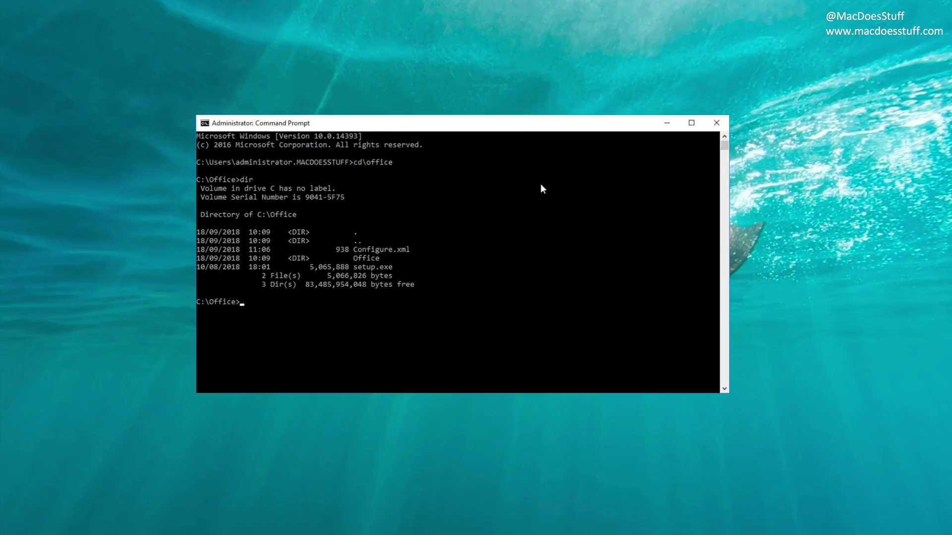
# Step: Check the SkypeForBusinessRetail entry in configure.xml, then run setup /configure configure.xml
pyautogui.write('notepad configure.xml')
pyautogui.press('Return')
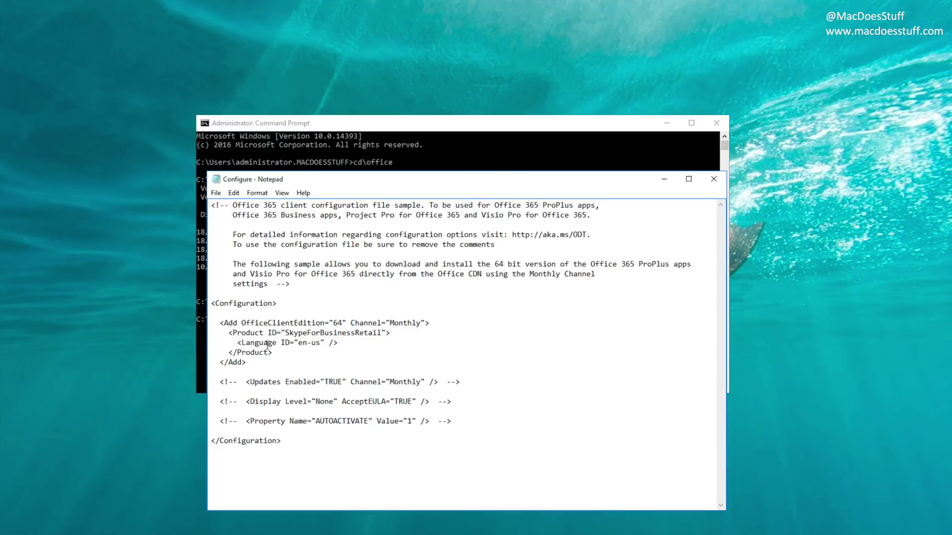
pyautogui.moveTo(218, 330); pyautogui.dragTo(398, 333)
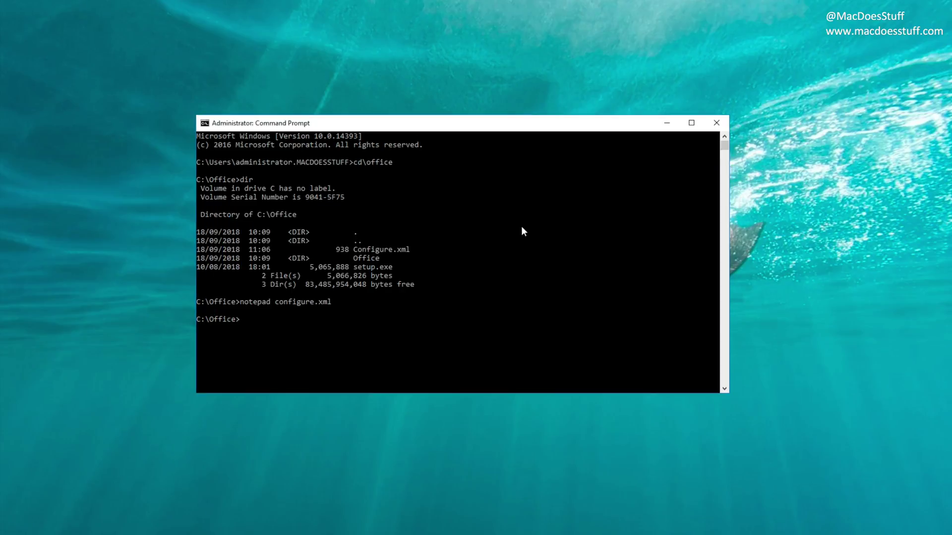
pyautogui.write('setup /configure configure.xml')
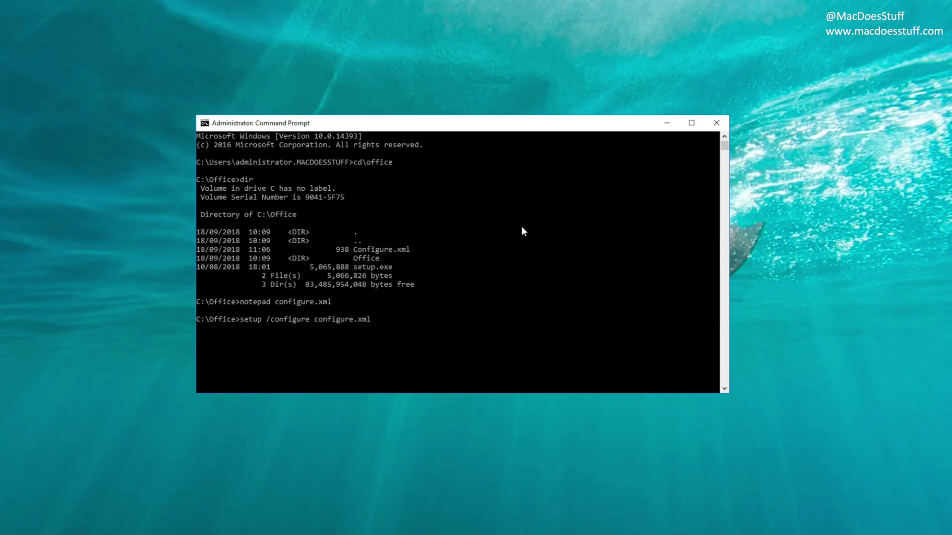
pyautogui.press('Return')
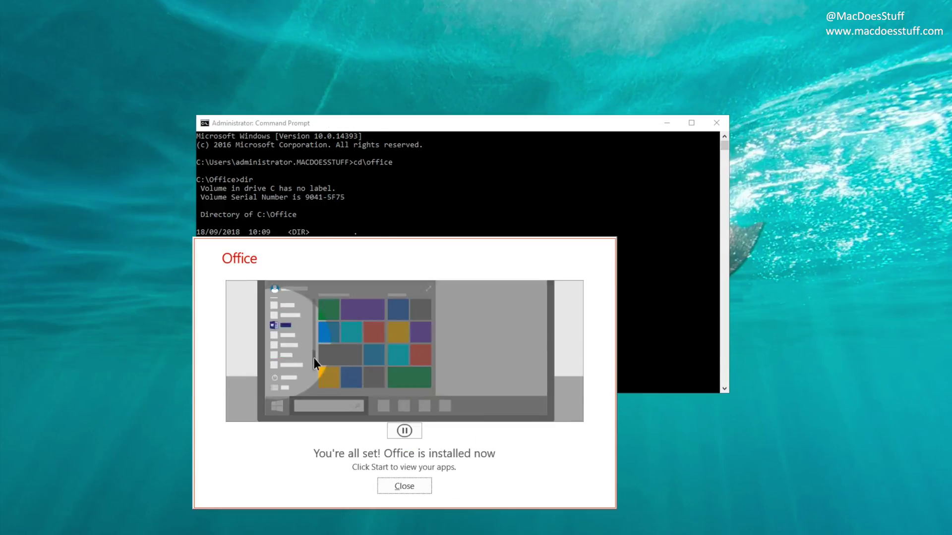
# Step: Close the Office installed notice, exit Command Prompt, and launch Skype for Business from Start
pyautogui.click(405, 488)
pyautogui.click(442, 272)
pyautogui.write('exit')
pyautogui.press('Return')
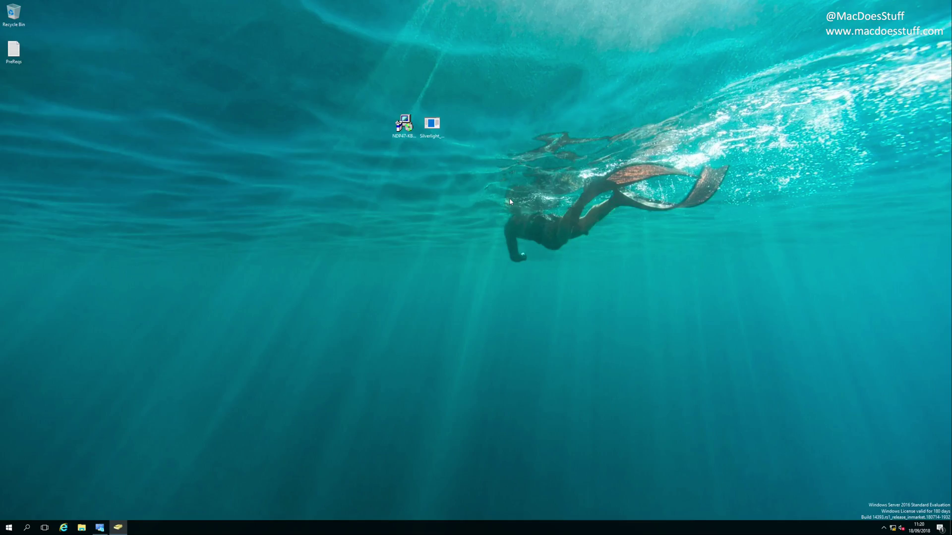
pyautogui.press('super')
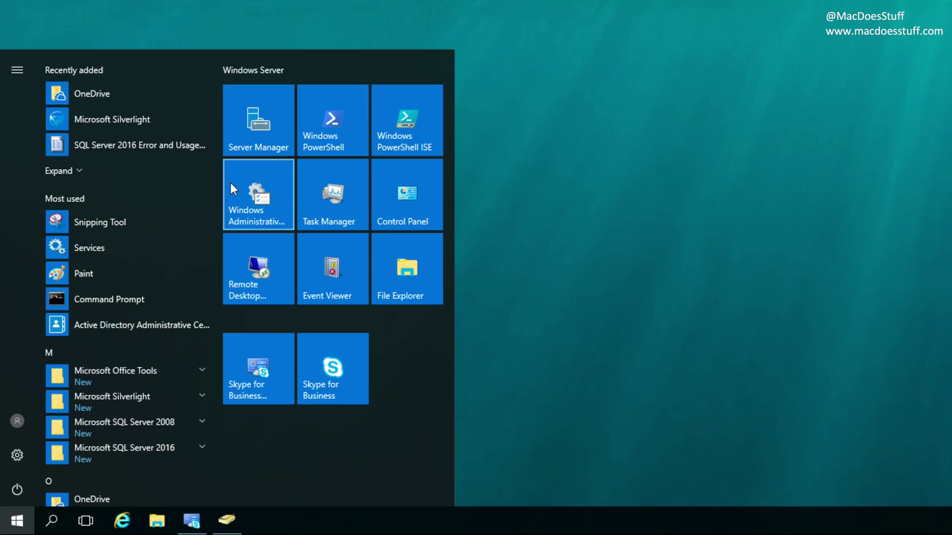
pyautogui.moveTo(216, 298); pyautogui.dragTo(205, 424)
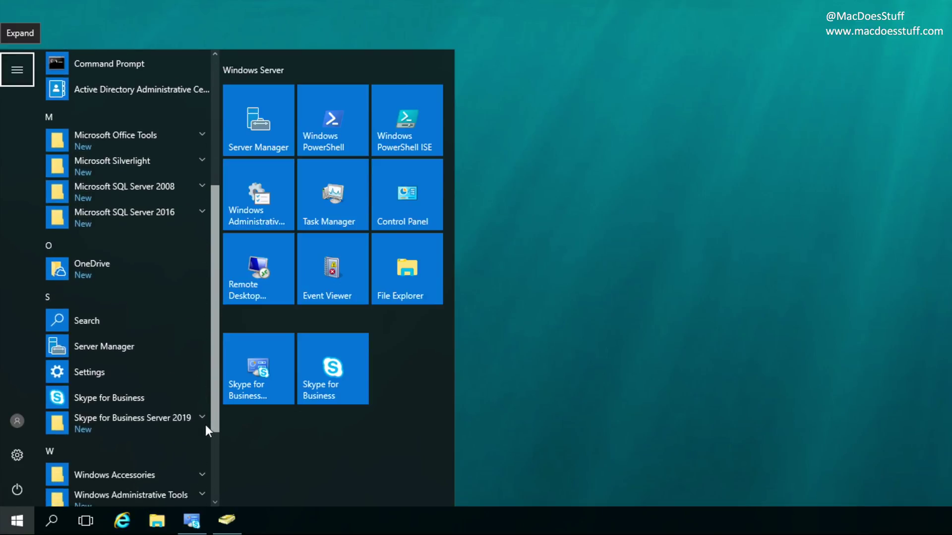
pyautogui.click(164, 397)
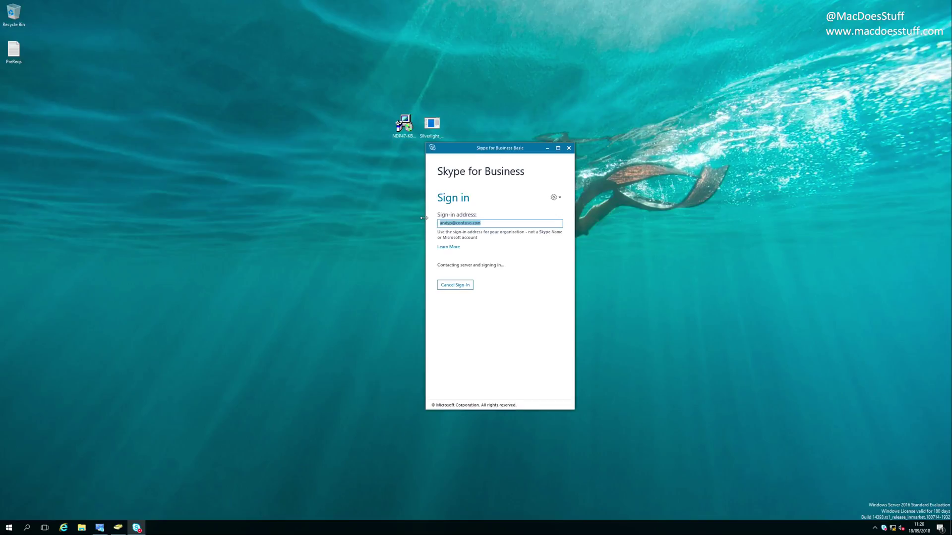
# Step: Sign in with the new user's contoso.com address and password, saving the sign-in info
pyautogui.click(455, 285)
pyautogui.moveTo(482, 223); pyautogui.dragTo(431, 225)
pyautogui.write('de')
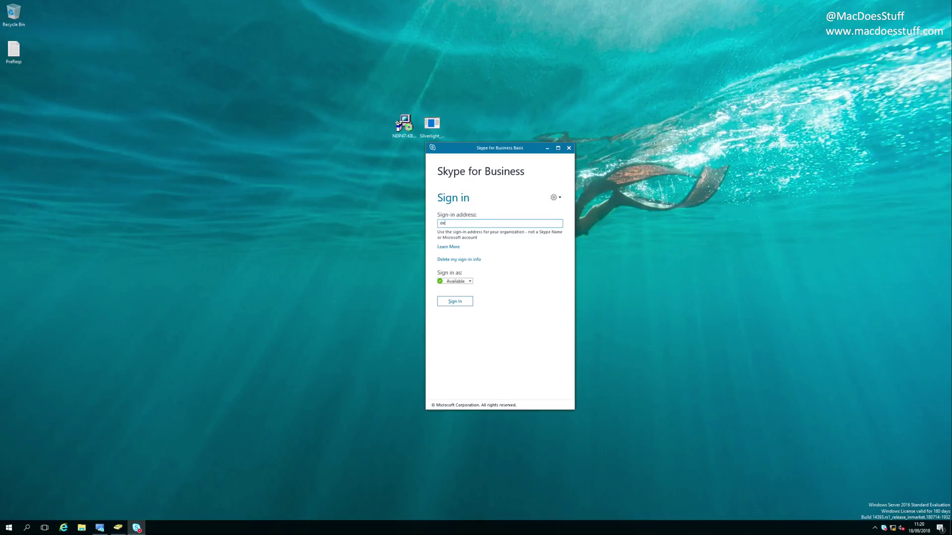
pyautogui.write('rekt@contoso.com')
pyautogui.click(462, 304)
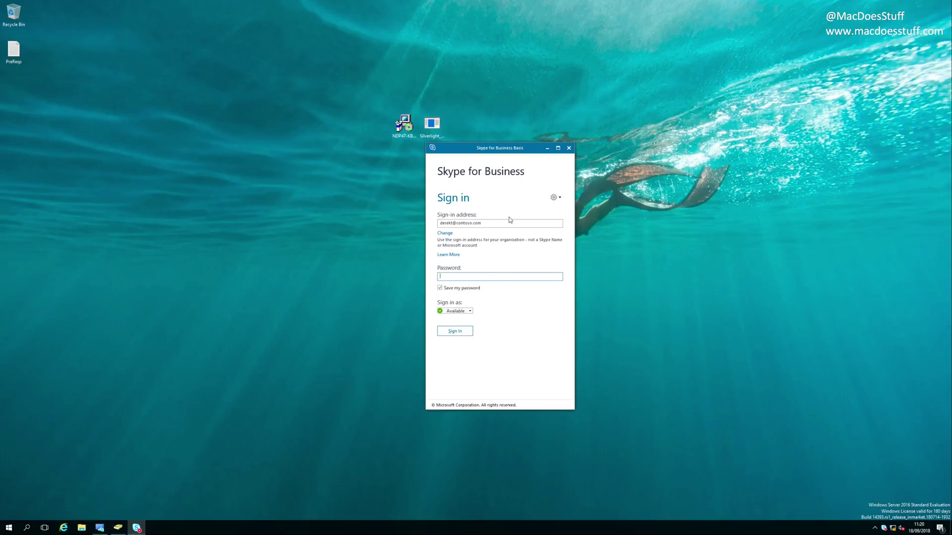
pyautogui.write('Pa55w.rd')
pyautogui.press('Return')
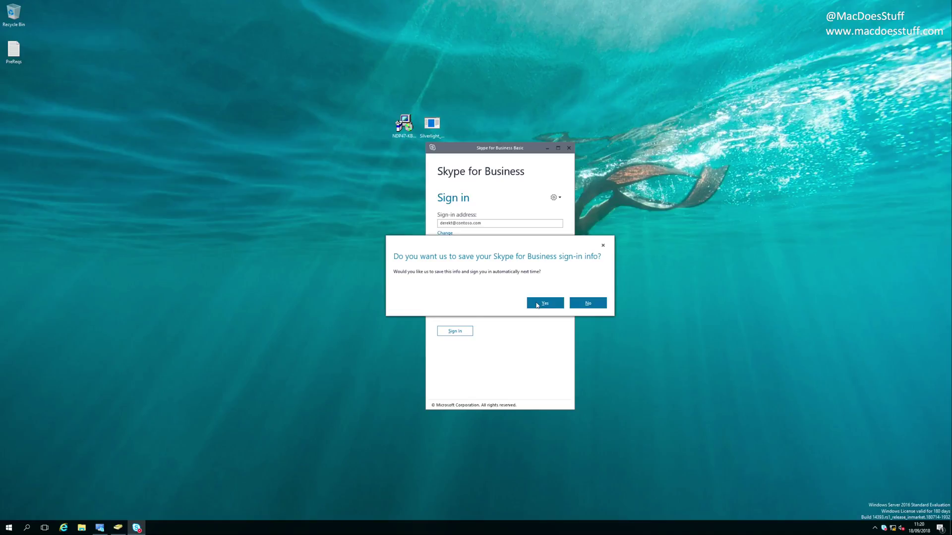
pyautogui.click(541, 303)
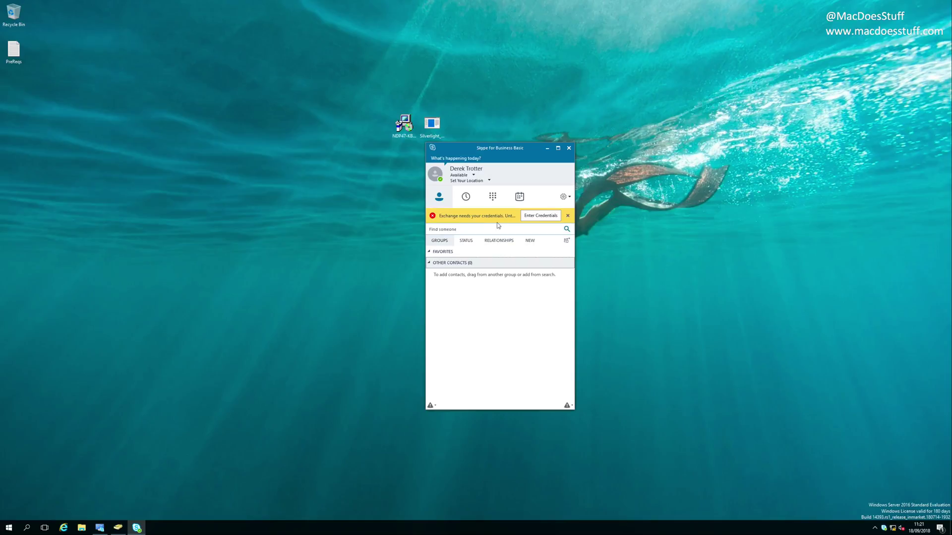
# Step: Dismiss the yellow Exchange credentials banner and close the Microsoft Silverlight Update prompt
pyautogui.click(567, 215)
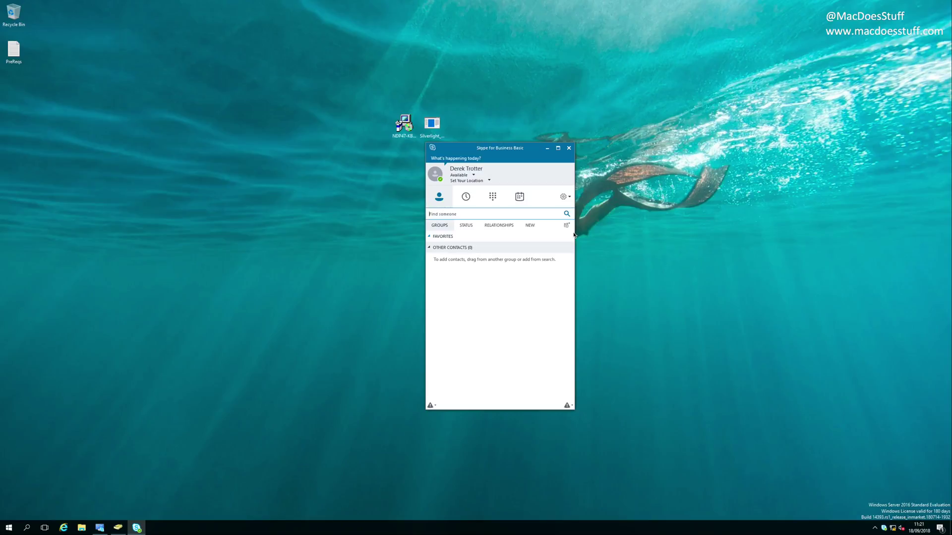
pyautogui.click(599, 229)
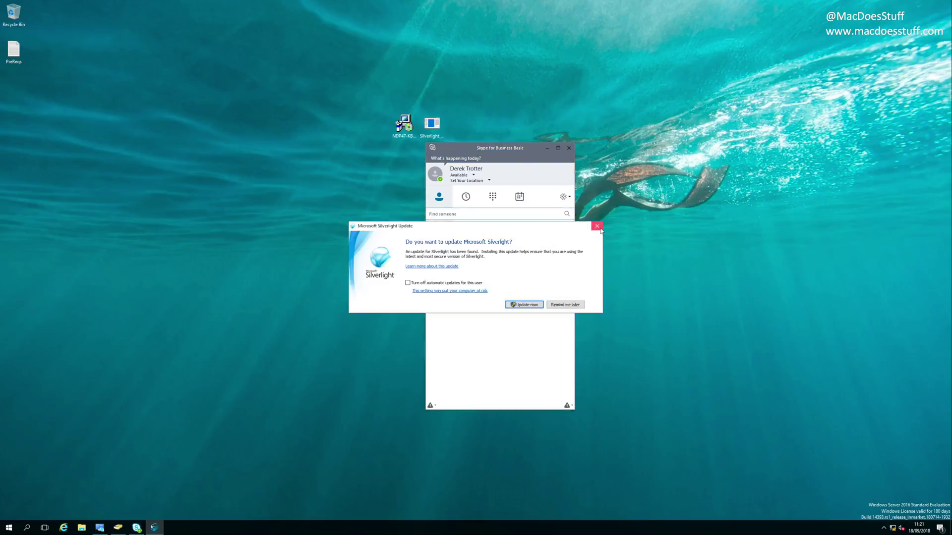
pyautogui.click(599, 228)
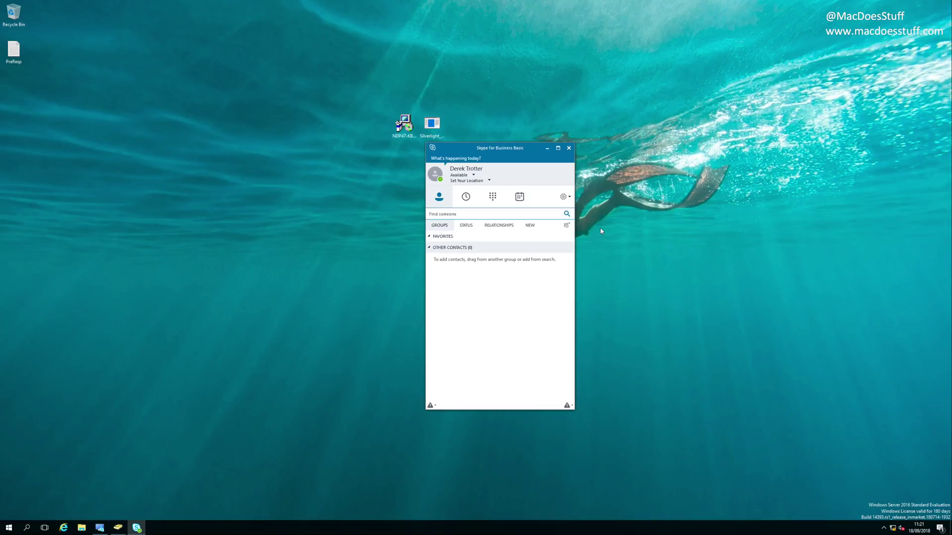